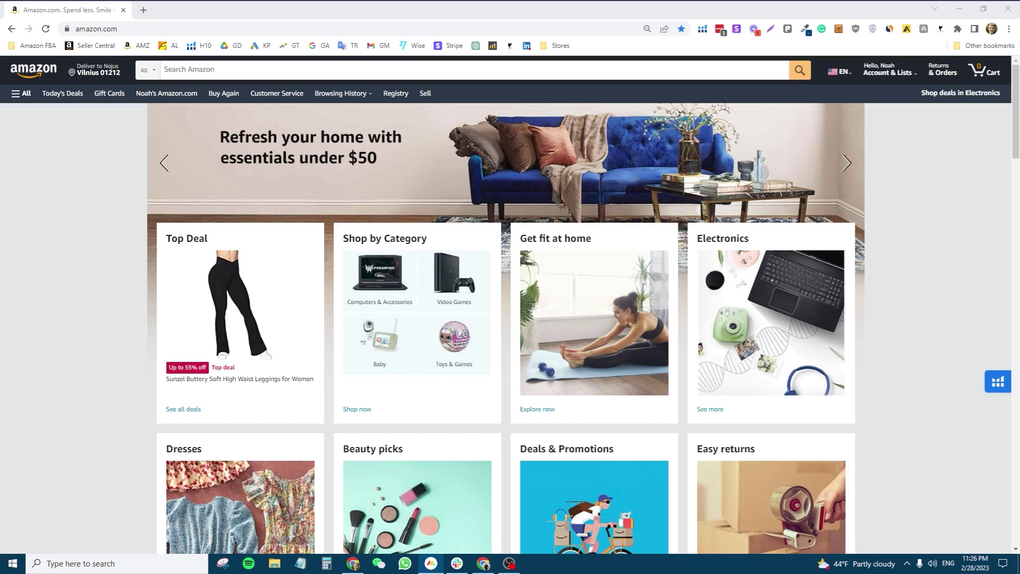
- Search Amazon for "flushable wet wipes"
{"action": "type", "text": "flushable wet wipes"}
{"action": "key", "text": "Return"}
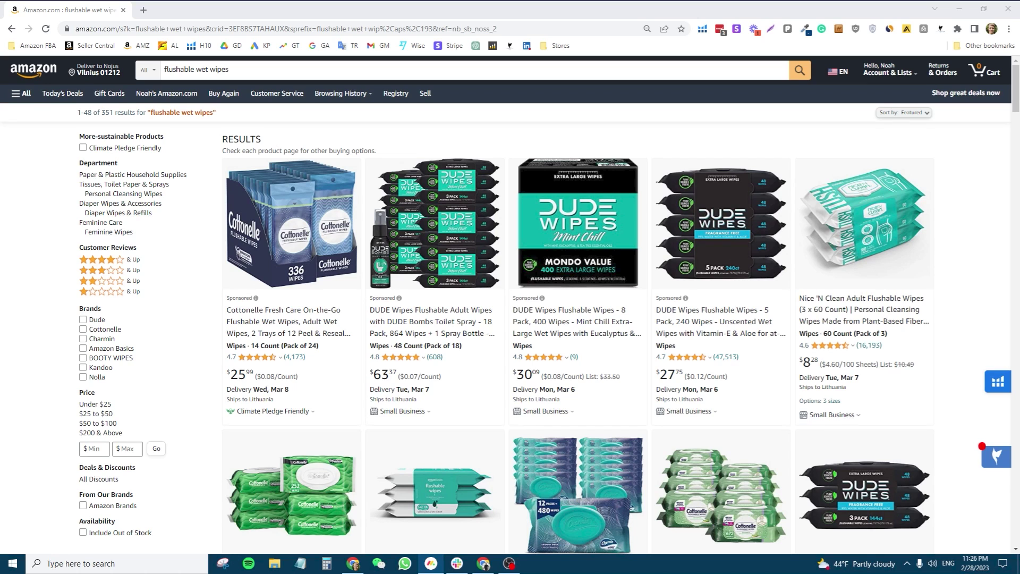
{"action": "left_click", "coordinate": [351, 564]}
{"action": "left_click", "coordinate": [351, 564]}
- Examine the first row of results and view the ad explanation for the sponsored DUDE Wipes Mint Chill listing
{"action": "scroll", "coordinate": [274, 308], "scroll_direction": "down", "scroll_amount": 2}
{"action": "scroll", "coordinate": [273, 308], "scroll_direction": "up", "scroll_amount": 2}
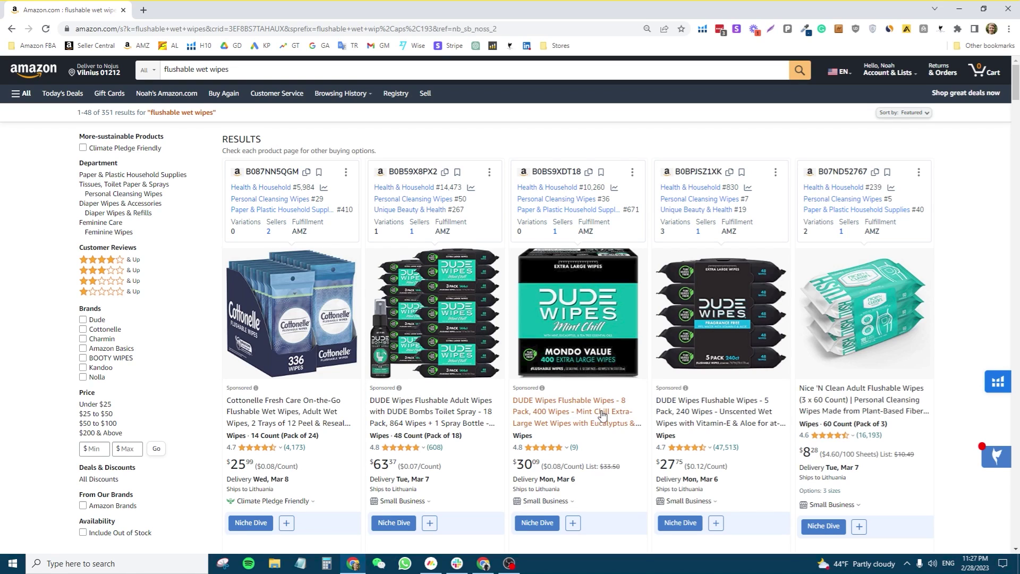
{"action": "scroll", "coordinate": [534, 403], "scroll_direction": "down", "scroll_amount": 4}
{"action": "scroll", "coordinate": [534, 404], "scroll_direction": "up", "scroll_amount": 4}
{"action": "left_click", "coordinate": [531, 388]}
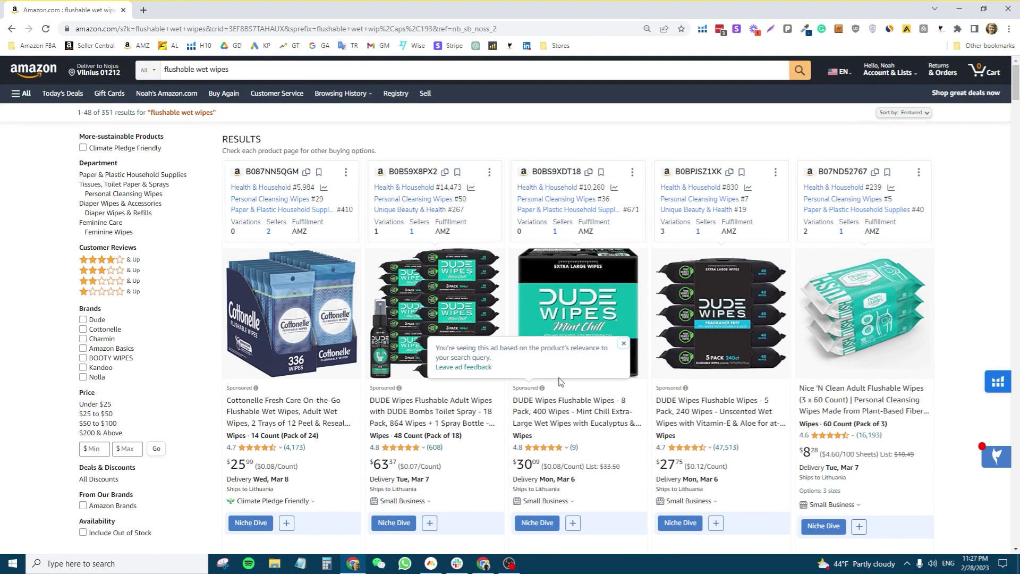
{"action": "scroll", "coordinate": [597, 393], "scroll_direction": "down", "scroll_amount": 3}
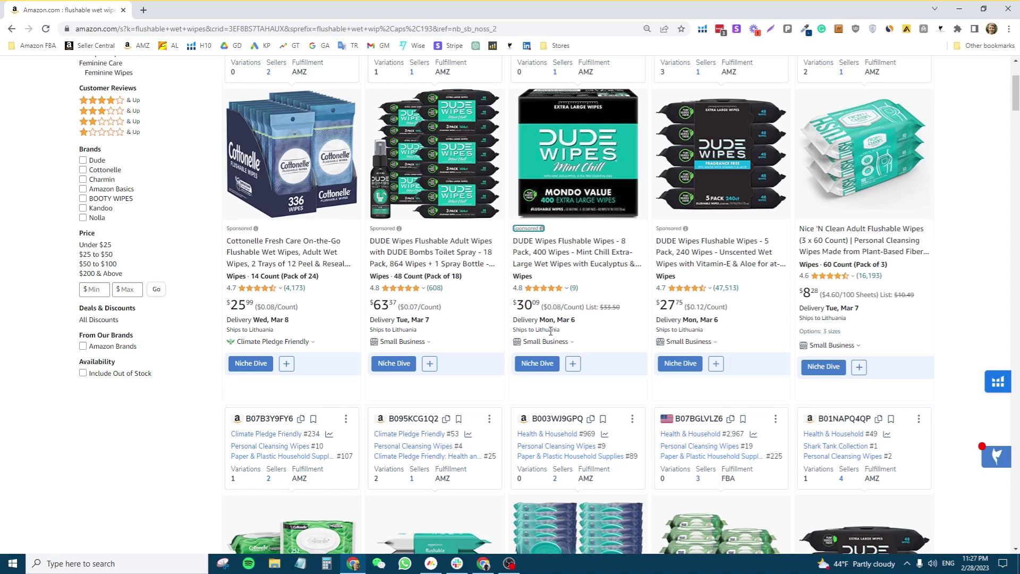
{"action": "scroll", "coordinate": [551, 330], "scroll_direction": "up", "scroll_amount": 2}
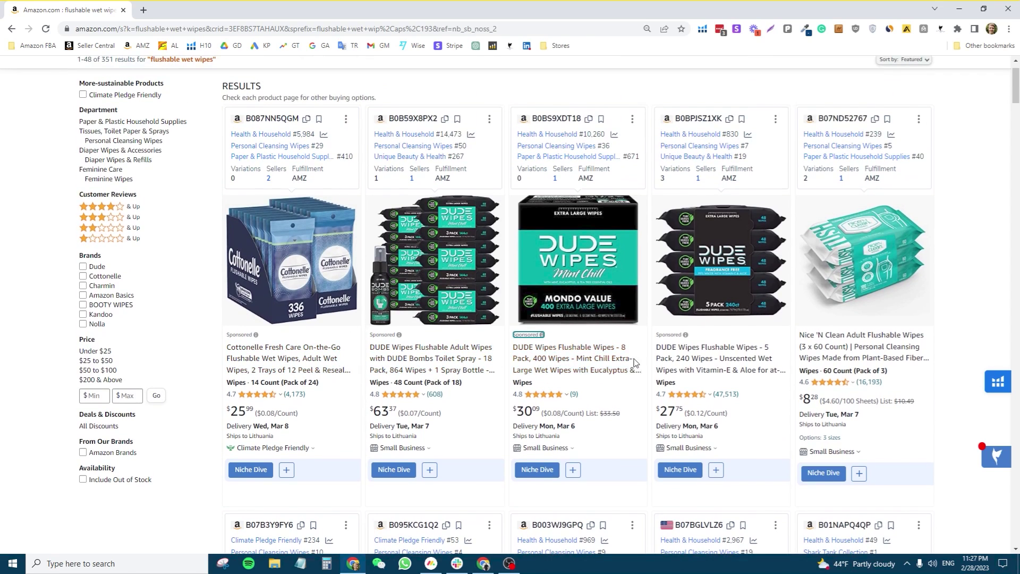
- Browse the flushable wet wipes results down to the related searches and page numbers, examining the sponsored and organic listings
{"action": "scroll", "coordinate": [754, 340], "scroll_direction": "down", "scroll_amount": 4}
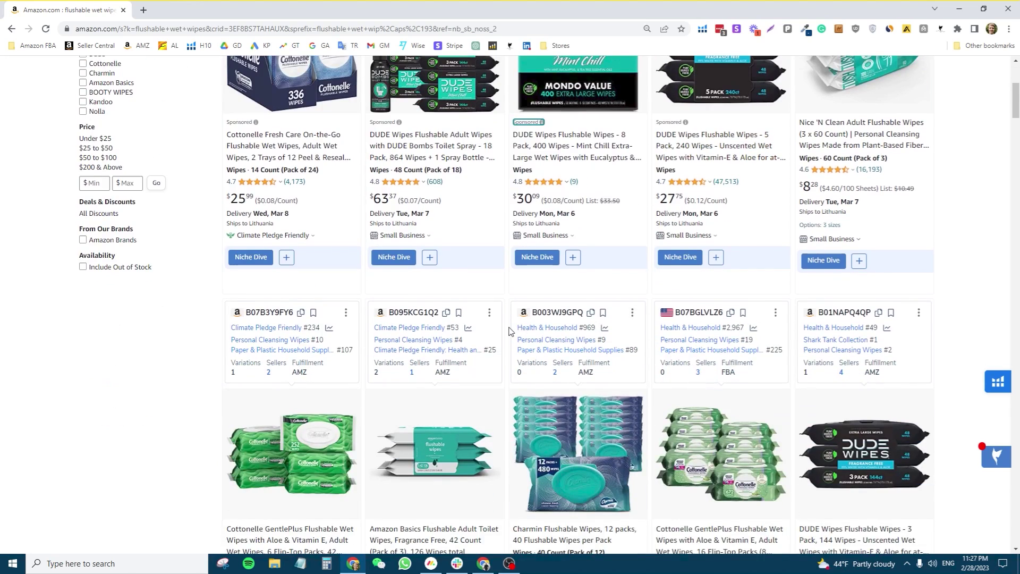
{"action": "scroll", "coordinate": [508, 332], "scroll_direction": "down", "scroll_amount": 8}
{"action": "scroll", "coordinate": [509, 332], "scroll_direction": "up", "scroll_amount": 4}
{"action": "scroll", "coordinate": [508, 332], "scroll_direction": "down", "scroll_amount": 15}
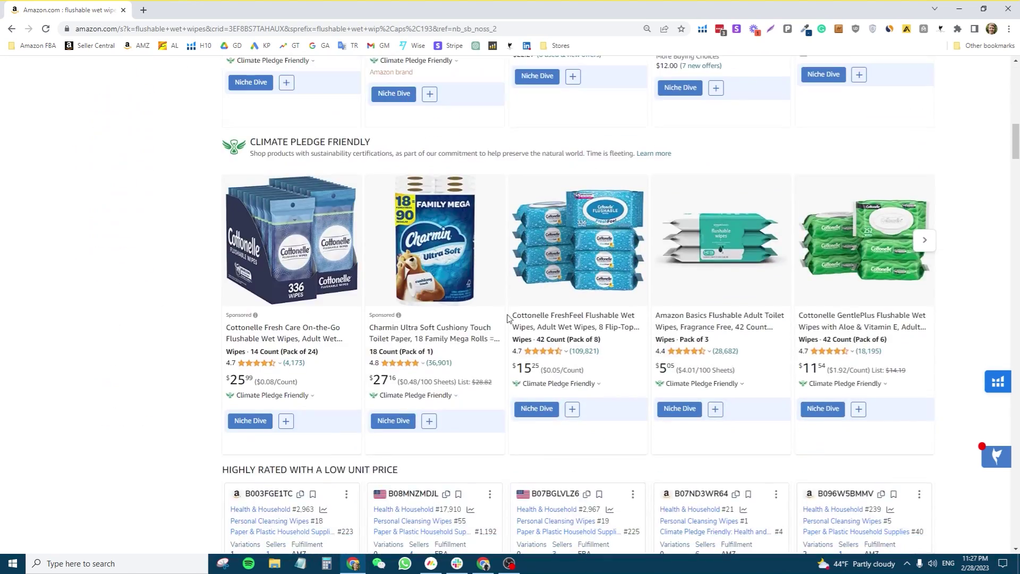
{"action": "scroll", "coordinate": [489, 237], "scroll_direction": "down", "scroll_amount": 4}
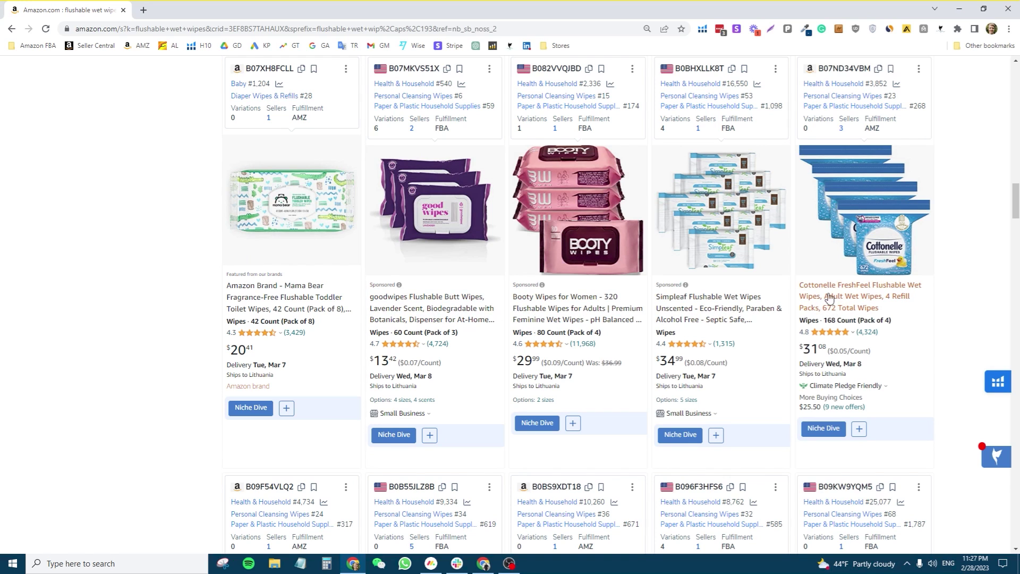
{"action": "scroll", "coordinate": [606, 298], "scroll_direction": "down", "scroll_amount": 6}
{"action": "scroll", "coordinate": [617, 287], "scroll_direction": "down", "scroll_amount": 13}
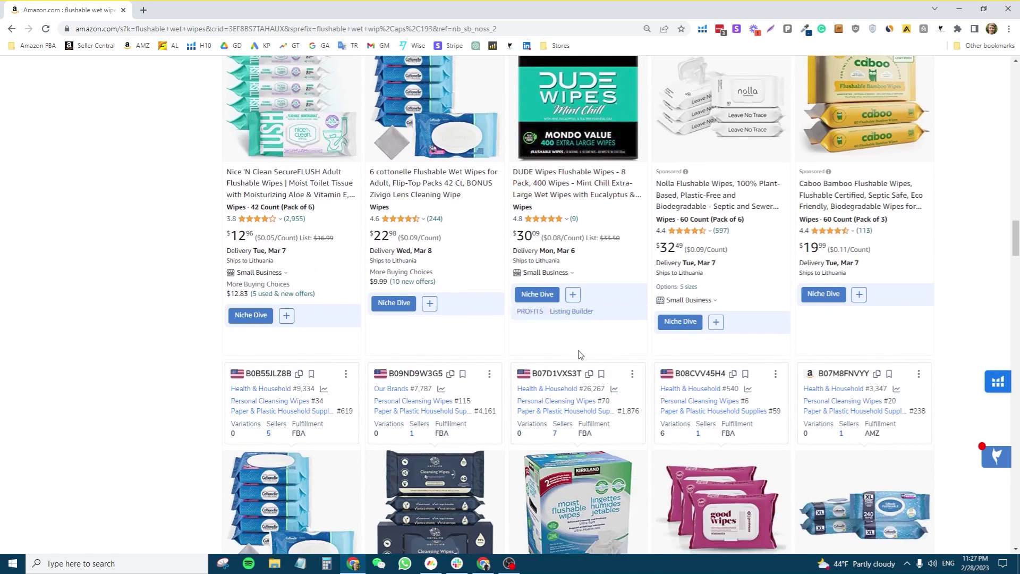
{"action": "scroll", "coordinate": [598, 332], "scroll_direction": "down", "scroll_amount": 5}
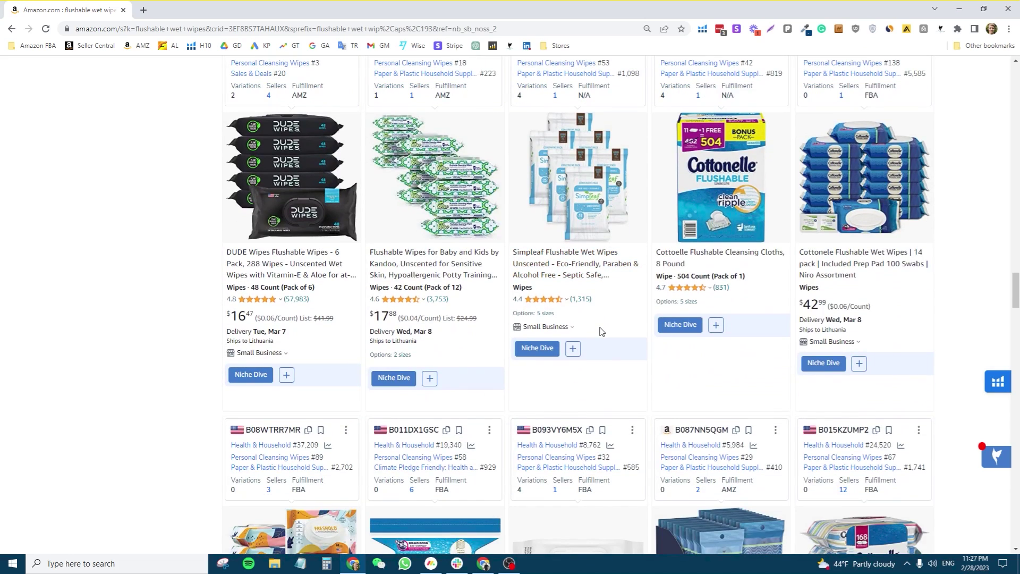
{"action": "scroll", "coordinate": [526, 334], "scroll_direction": "down", "scroll_amount": 6}
{"action": "scroll", "coordinate": [526, 340], "scroll_direction": "down", "scroll_amount": 11}
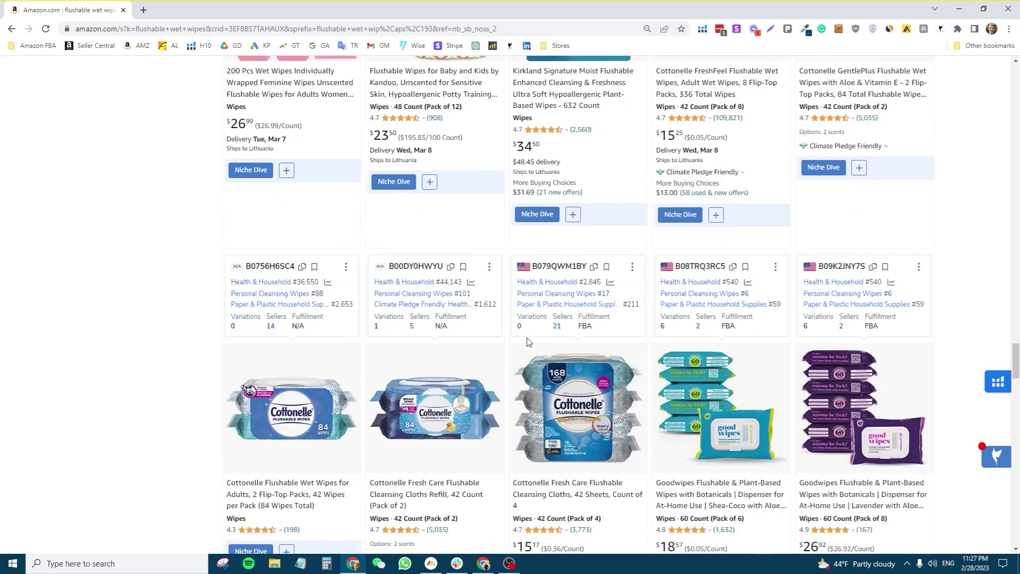
{"action": "scroll", "coordinate": [529, 341], "scroll_direction": "down", "scroll_amount": 8}
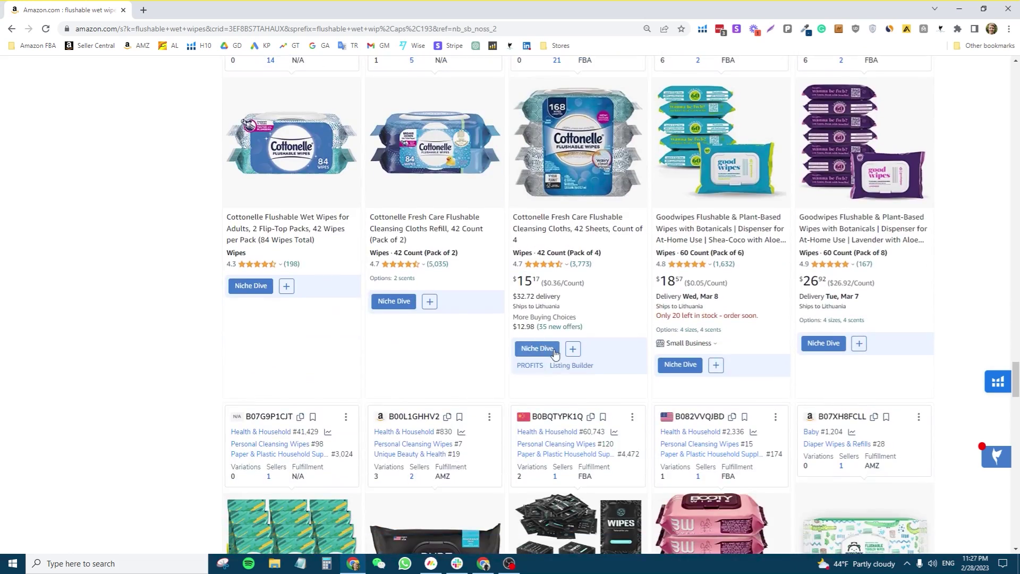
{"action": "scroll", "coordinate": [559, 361], "scroll_direction": "down", "scroll_amount": 5}
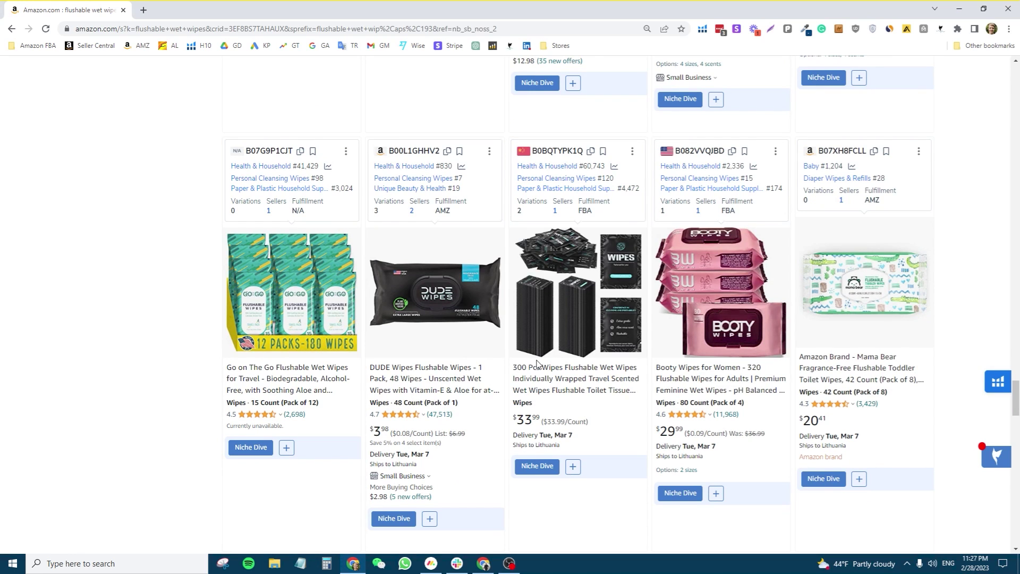
{"action": "scroll", "coordinate": [541, 361], "scroll_direction": "down", "scroll_amount": 10}
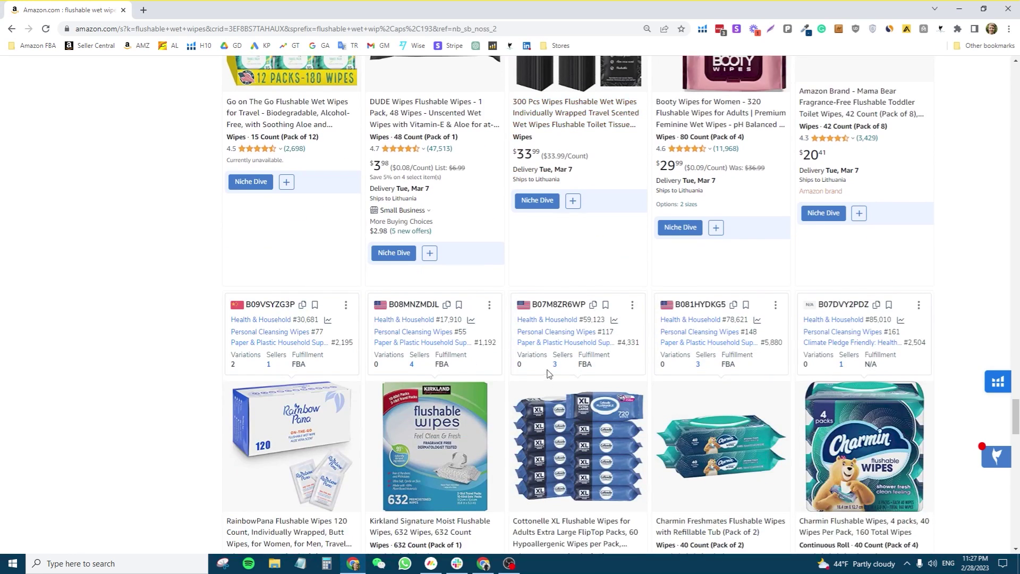
{"action": "scroll", "coordinate": [549, 348], "scroll_direction": "down", "scroll_amount": 17}
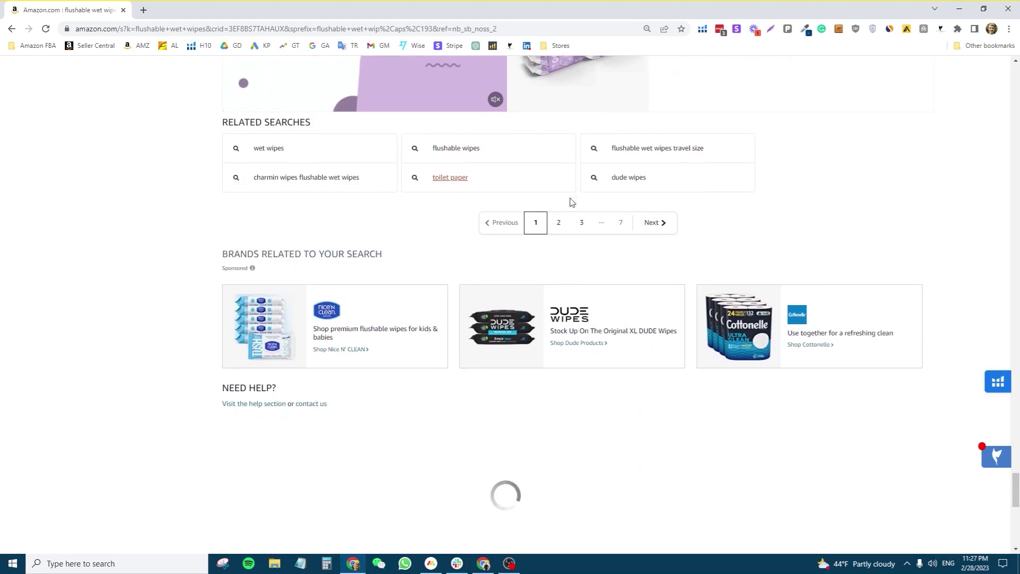
- Review the listings again from the end of the results page back to the first row
{"action": "scroll", "coordinate": [570, 307], "scroll_direction": "up", "scroll_amount": 8}
{"action": "scroll", "coordinate": [570, 307], "scroll_direction": "down", "scroll_amount": 4}
{"action": "scroll", "coordinate": [584, 351], "scroll_direction": "up", "scroll_amount": 14}
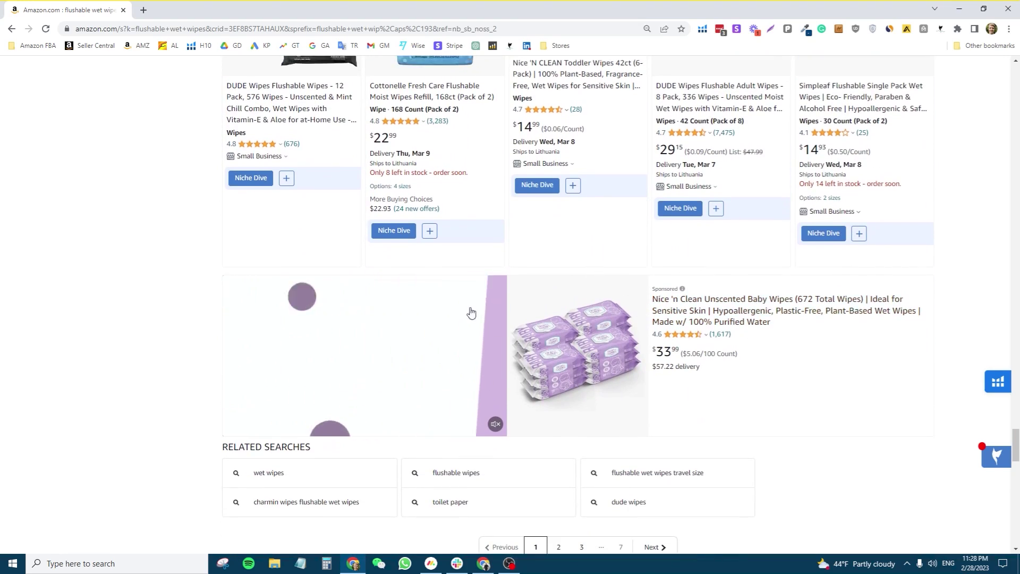
{"action": "scroll", "coordinate": [542, 353], "scroll_direction": "up", "scroll_amount": 16}
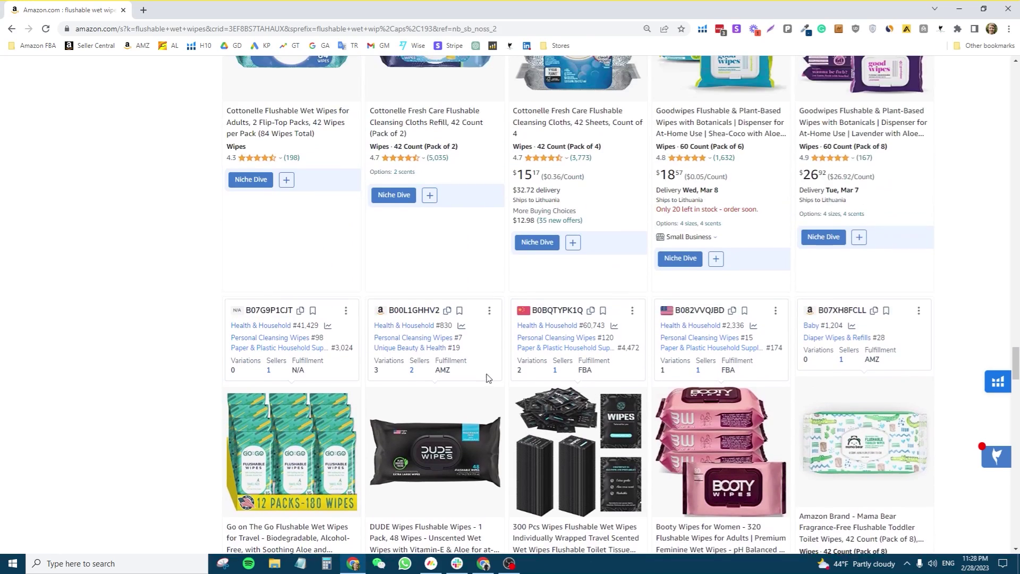
{"action": "scroll", "coordinate": [492, 380], "scroll_direction": "up", "scroll_amount": 5}
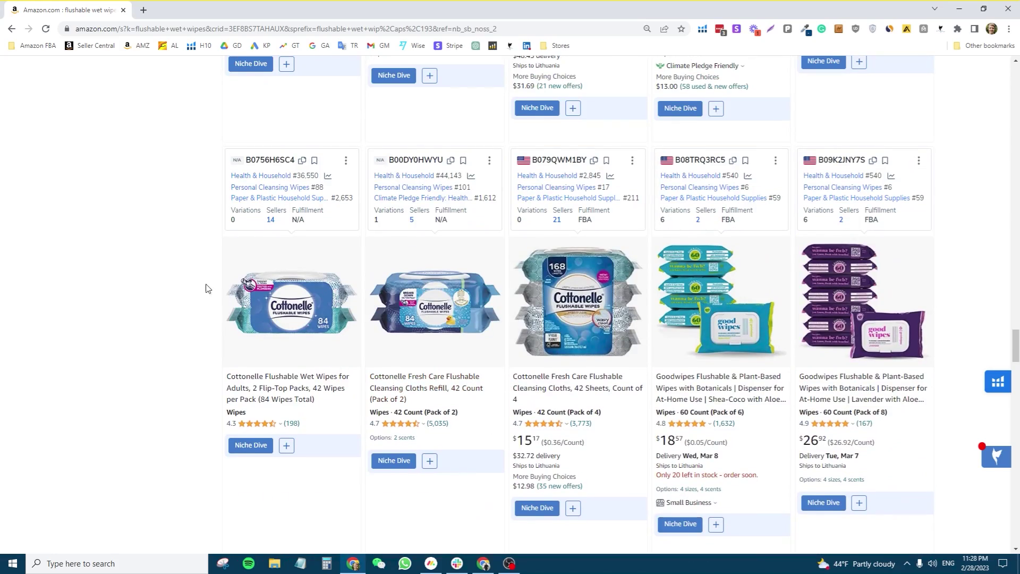
{"action": "scroll", "coordinate": [186, 274], "scroll_direction": "up", "scroll_amount": 5}
{"action": "scroll", "coordinate": [159, 269], "scroll_direction": "up", "scroll_amount": 5}
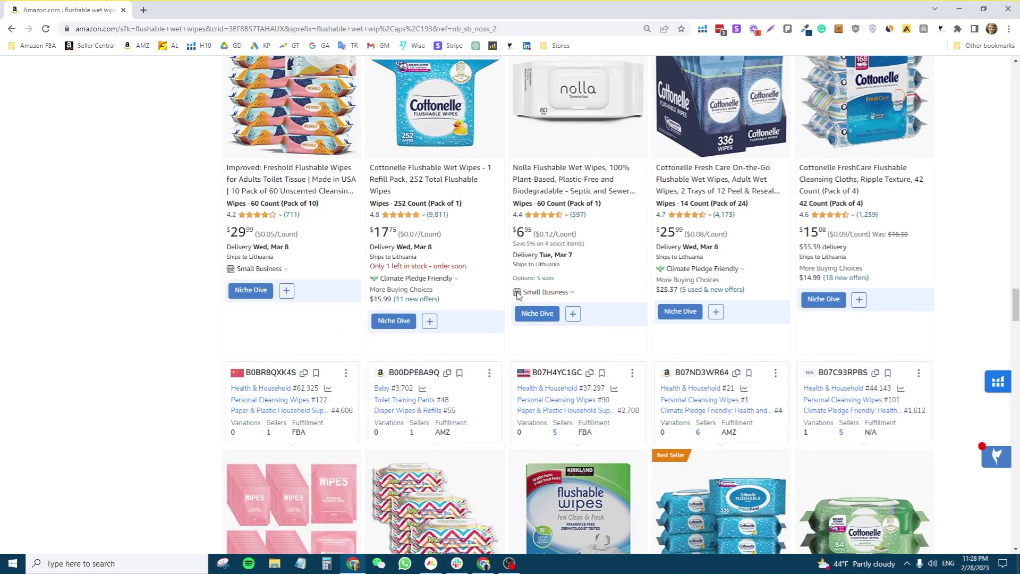
{"action": "scroll", "coordinate": [587, 302], "scroll_direction": "down", "scroll_amount": 15}
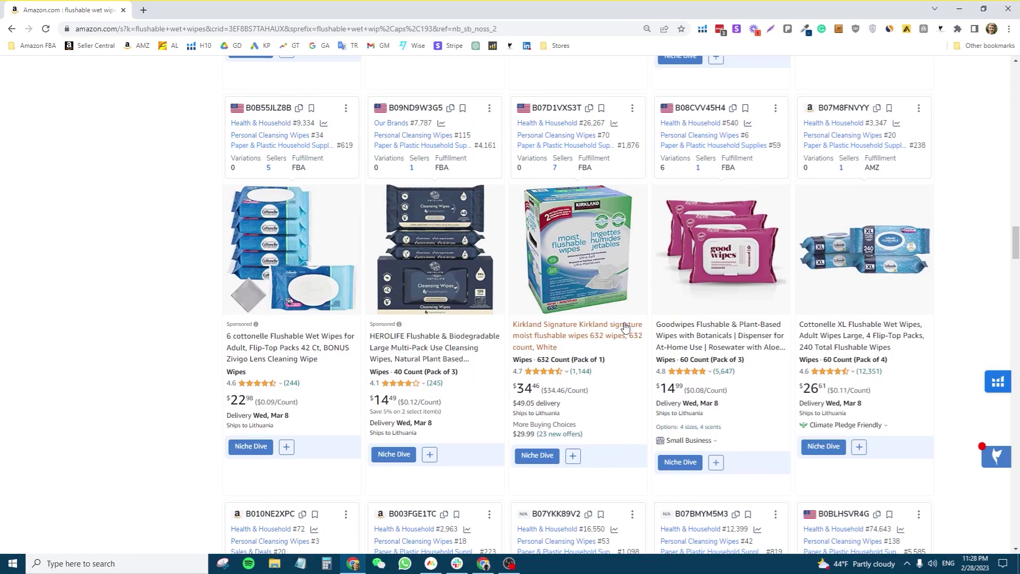
{"action": "scroll", "coordinate": [627, 326], "scroll_direction": "up", "scroll_amount": 20}
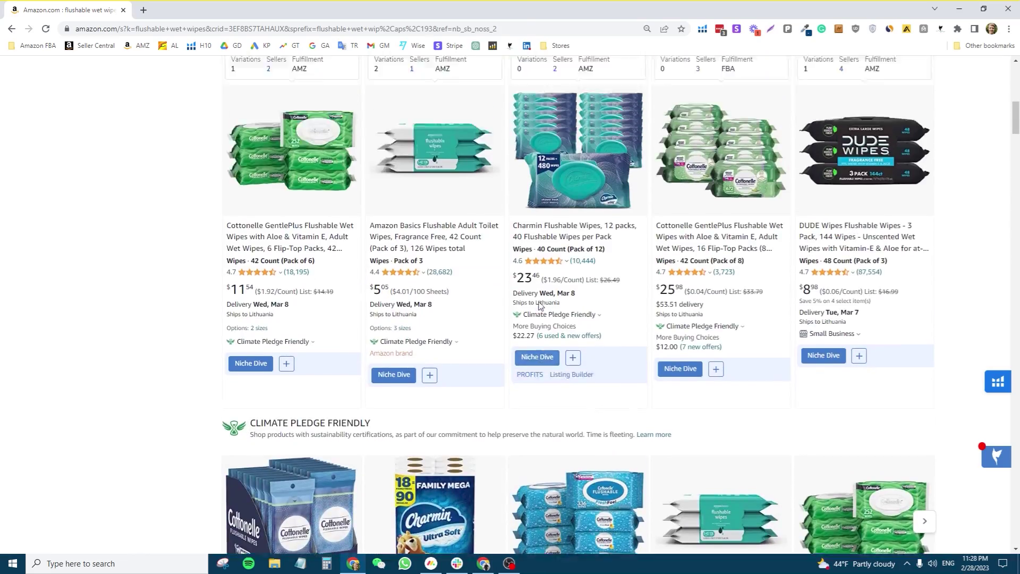
{"action": "scroll", "coordinate": [375, 327], "scroll_direction": "down", "scroll_amount": 4}
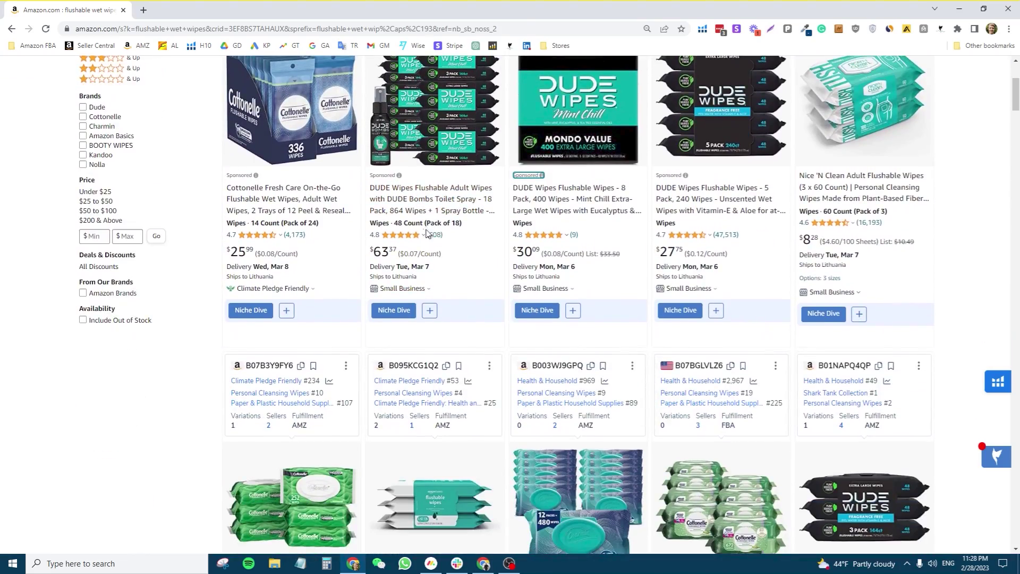
{"action": "scroll", "coordinate": [402, 219], "scroll_direction": "up", "scroll_amount": 3}
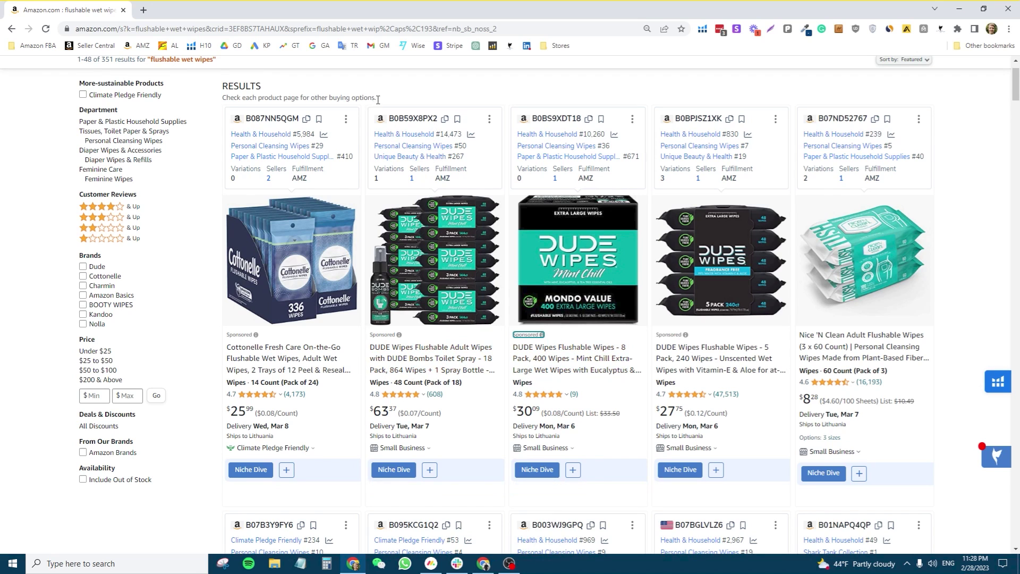
- Compare the sponsored listings in the first row with the organic products in the second row
{"action": "scroll", "coordinate": [552, 331], "scroll_direction": "down", "scroll_amount": 7}
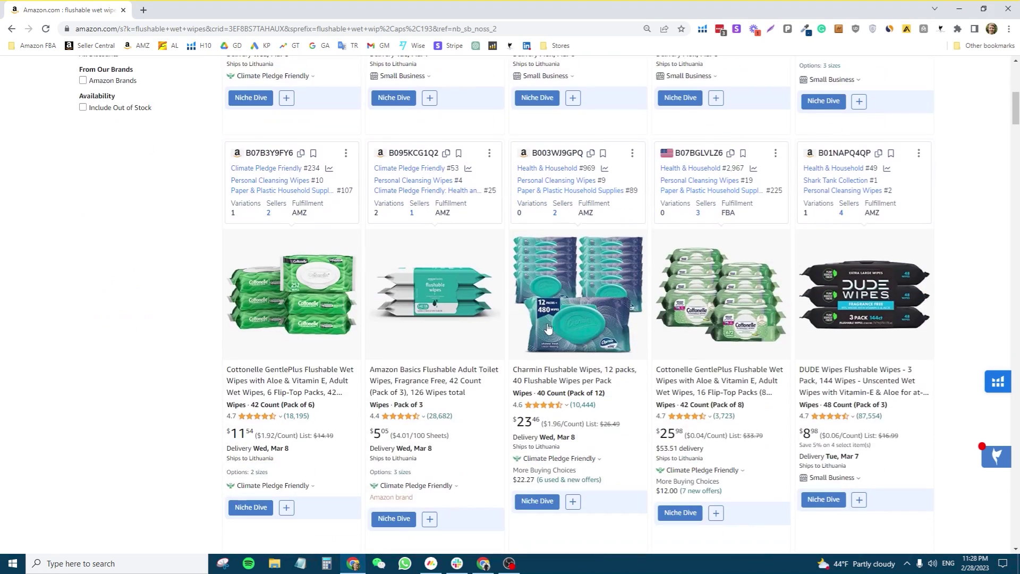
{"action": "scroll", "coordinate": [553, 330], "scroll_direction": "up", "scroll_amount": 5}
{"action": "scroll", "coordinate": [437, 406], "scroll_direction": "down", "scroll_amount": 4}
{"action": "scroll", "coordinate": [436, 406], "scroll_direction": "up", "scroll_amount": 3}
{"action": "scroll", "coordinate": [750, 377], "scroll_direction": "down", "scroll_amount": 6}
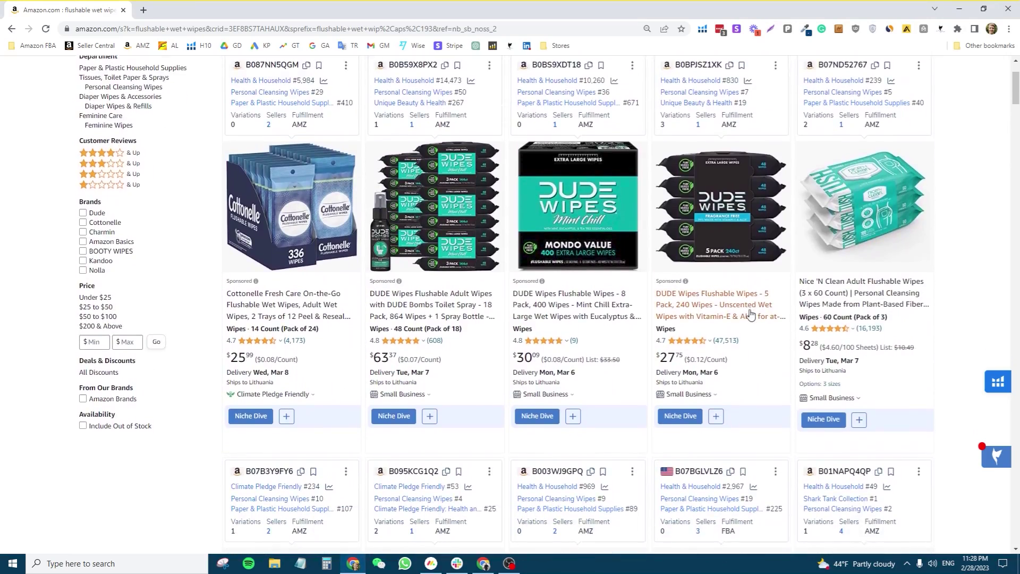
{"action": "scroll", "coordinate": [620, 322], "scroll_direction": "up", "scroll_amount": 5}
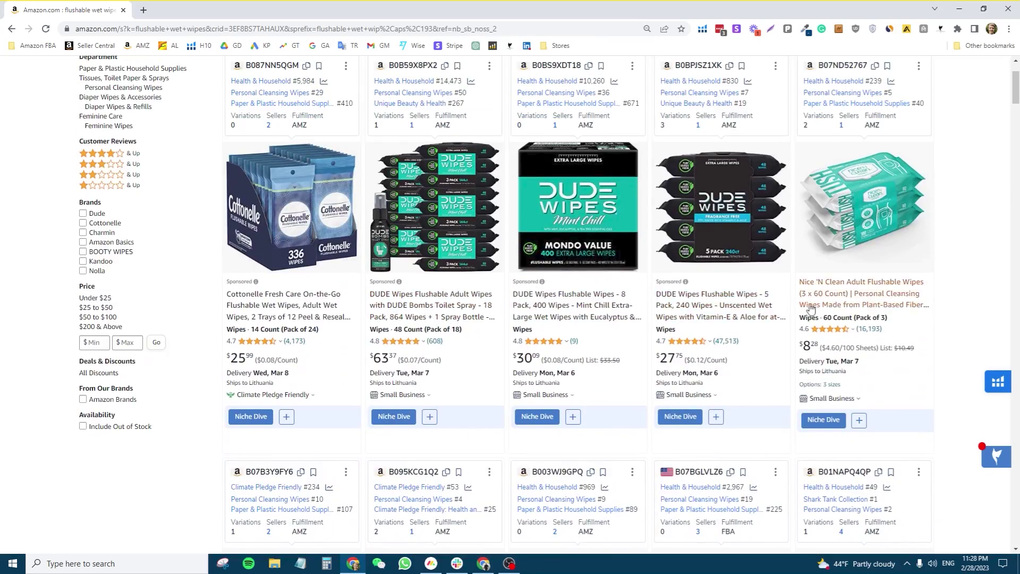
{"action": "scroll", "coordinate": [790, 234], "scroll_direction": "down", "scroll_amount": 7}
{"action": "scroll", "coordinate": [790, 234], "scroll_direction": "up", "scroll_amount": 7}
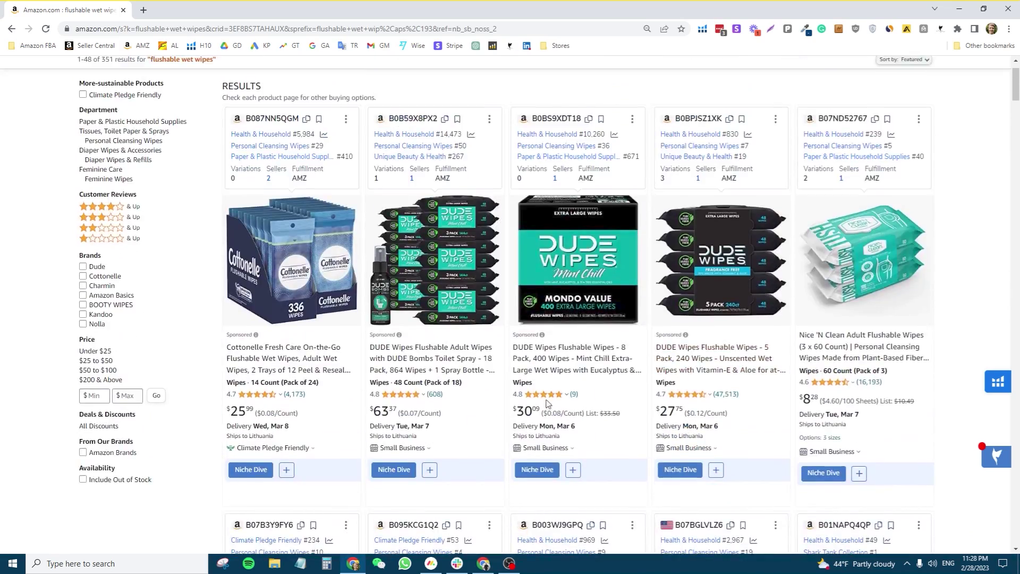
{"action": "scroll", "coordinate": [770, 305], "scroll_direction": "down", "scroll_amount": 7}
{"action": "scroll", "coordinate": [467, 344], "scroll_direction": "up", "scroll_amount": 7}
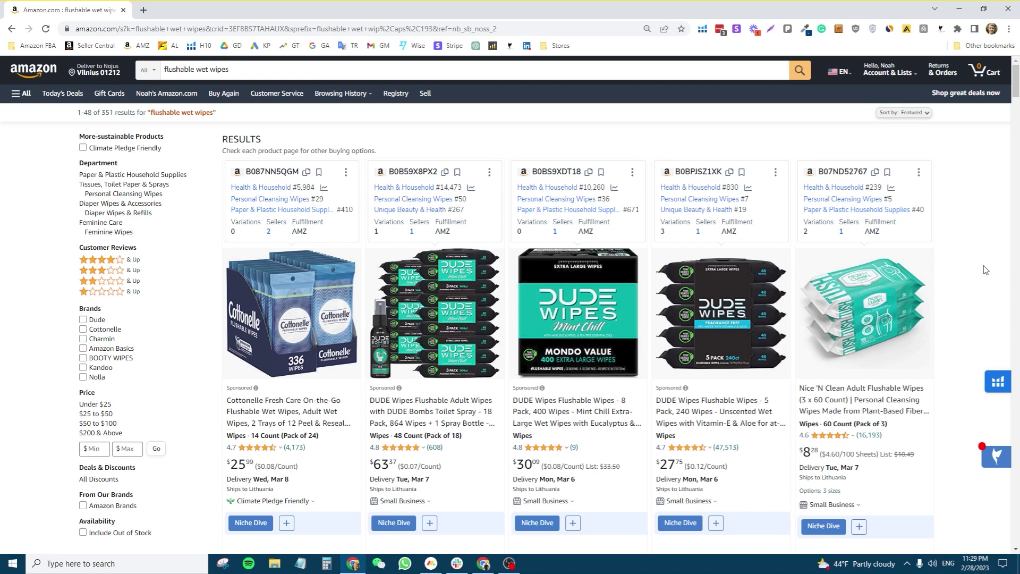
{"action": "scroll", "coordinate": [986, 270], "scroll_direction": "down", "scroll_amount": 6}
{"action": "scroll", "coordinate": [988, 262], "scroll_direction": "down", "scroll_amount": 2}
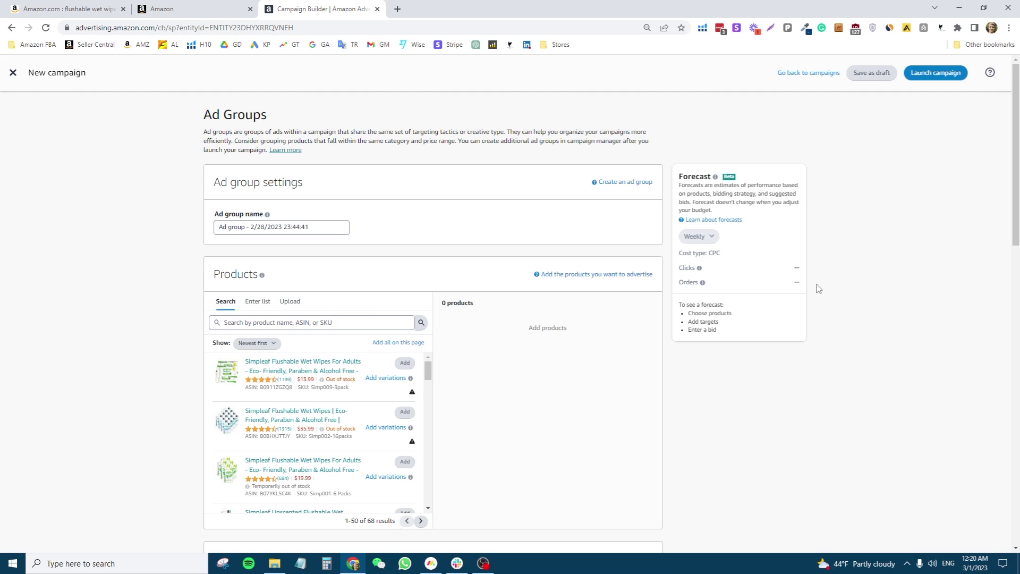
- Name the new campaign's ad group "SP - BBQ - Exact - STR 1"
{"action": "triple_click", "coordinate": [336, 231]}
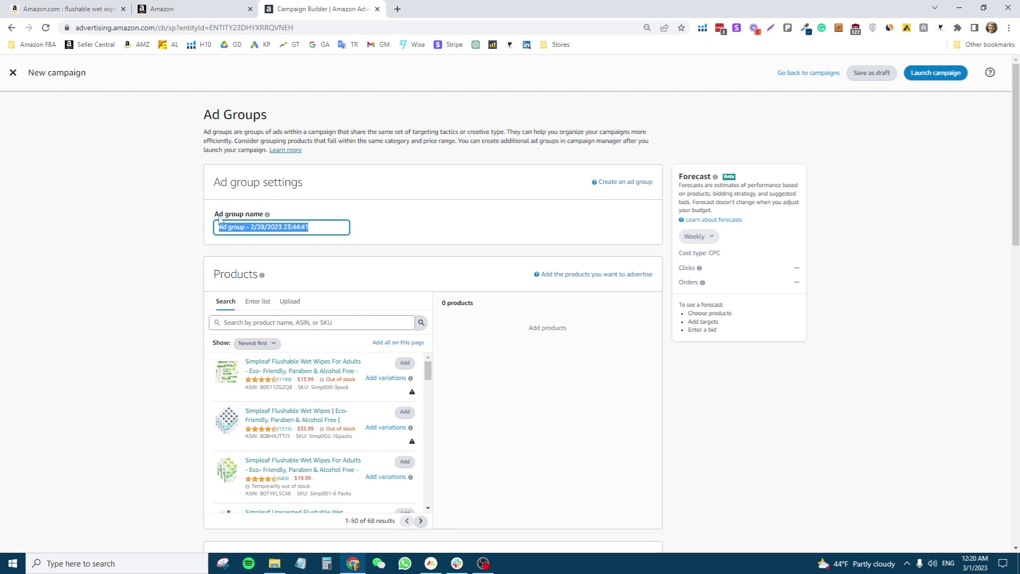
{"action": "key", "text": "BackSpace"}
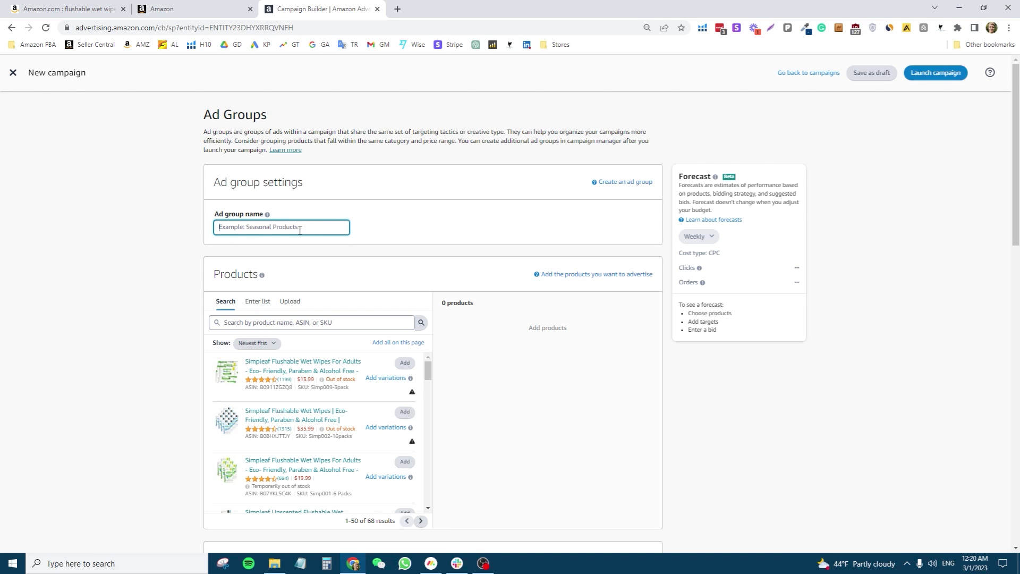
{"action": "type", "text": "SP -"}
{"action": "type", "text": "BBQ -"}
{"action": "type", "text": "Exact"}
{"action": "type", "text": "- STR 1"}
{"action": "key", "text": "Right"}
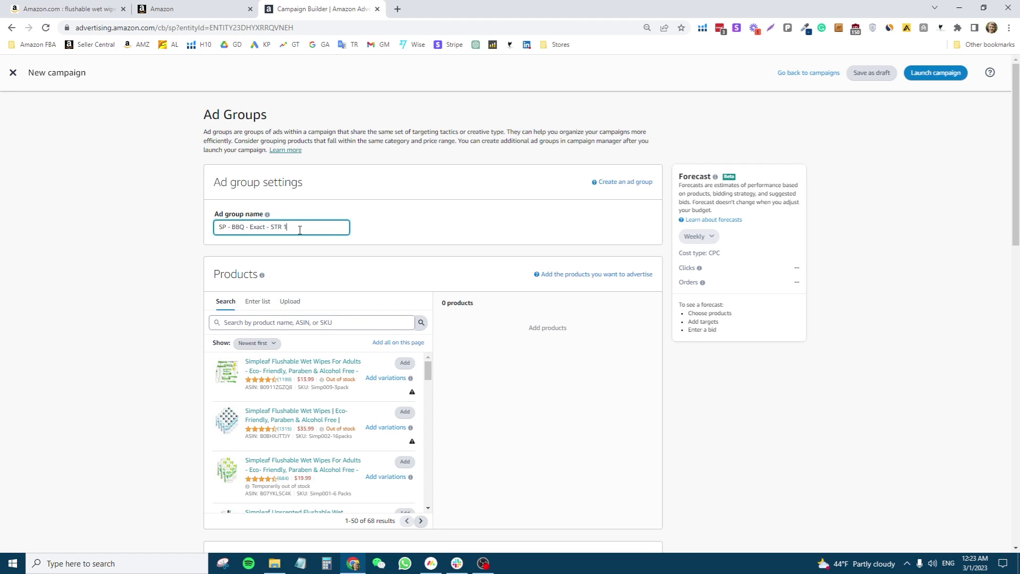
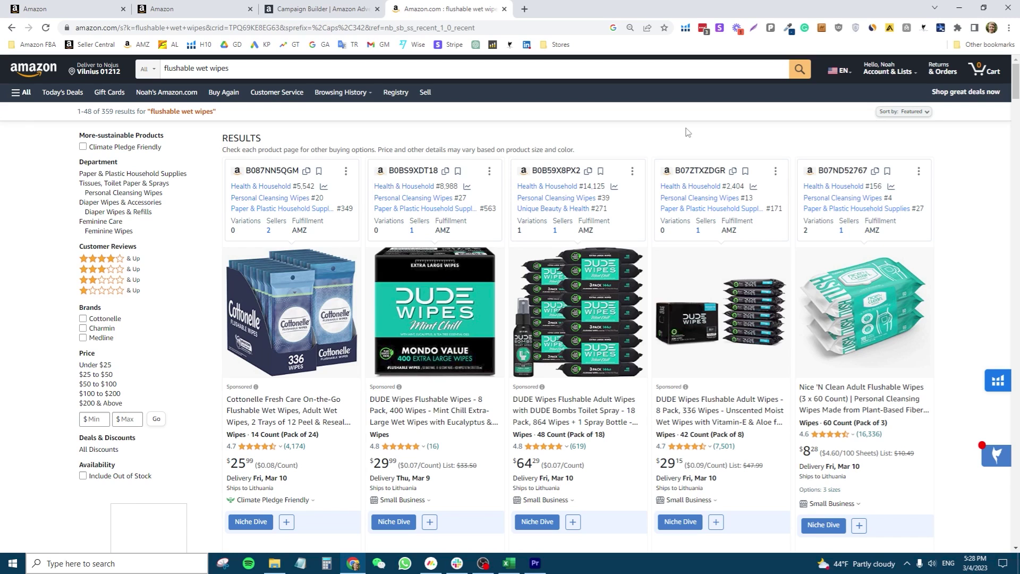
- Examine the first rows of flushable wet wipes listings and the Climate Pledge Friendly section on Amazon
{"action": "scroll", "coordinate": [688, 131], "scroll_direction": "down", "scroll_amount": 7}
{"action": "scroll", "coordinate": [580, 348], "scroll_direction": "up", "scroll_amount": 3}
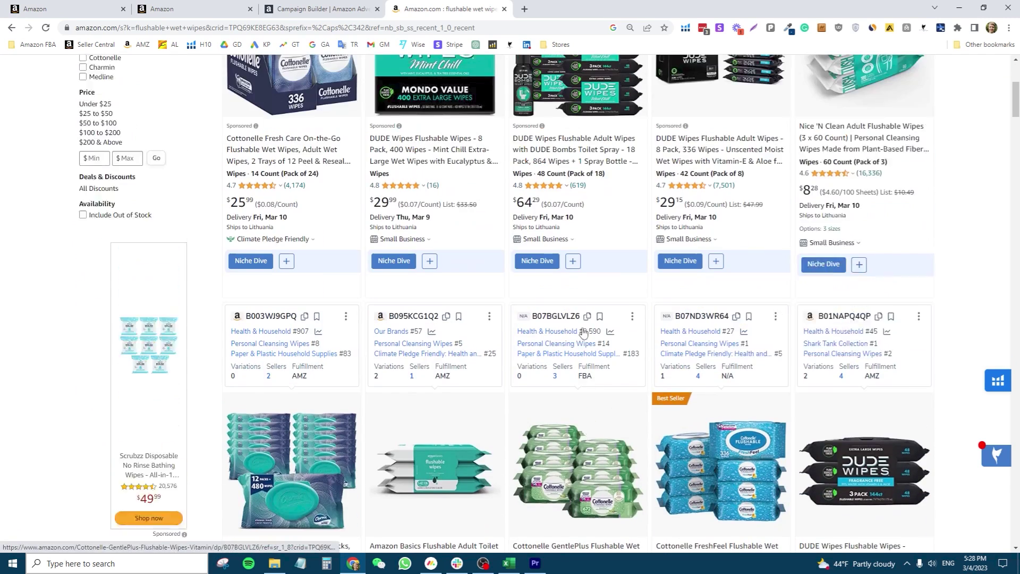
{"action": "scroll", "coordinate": [580, 349], "scroll_direction": "down", "scroll_amount": 8}
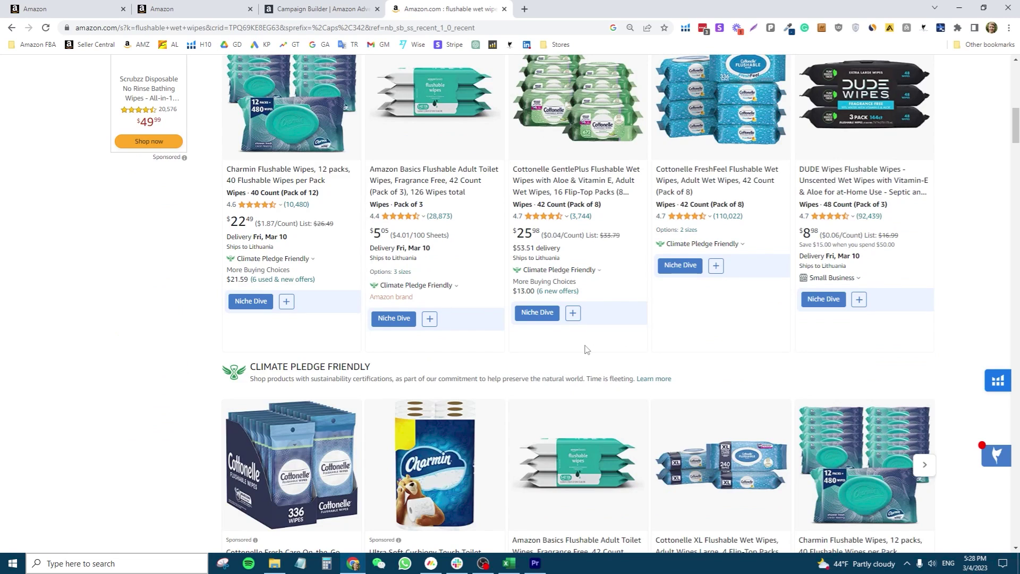
- Examine the sponsored and organic listings under More Results, then the earlier sections back to the first row of flushable wet wipes
{"action": "scroll", "coordinate": [586, 348], "scroll_direction": "down", "scroll_amount": 5}
{"action": "scroll", "coordinate": [547, 355], "scroll_direction": "down", "scroll_amount": 8}
{"action": "scroll", "coordinate": [547, 355], "scroll_direction": "up", "scroll_amount": 3}
{"action": "scroll", "coordinate": [555, 351], "scroll_direction": "down", "scroll_amount": 11}
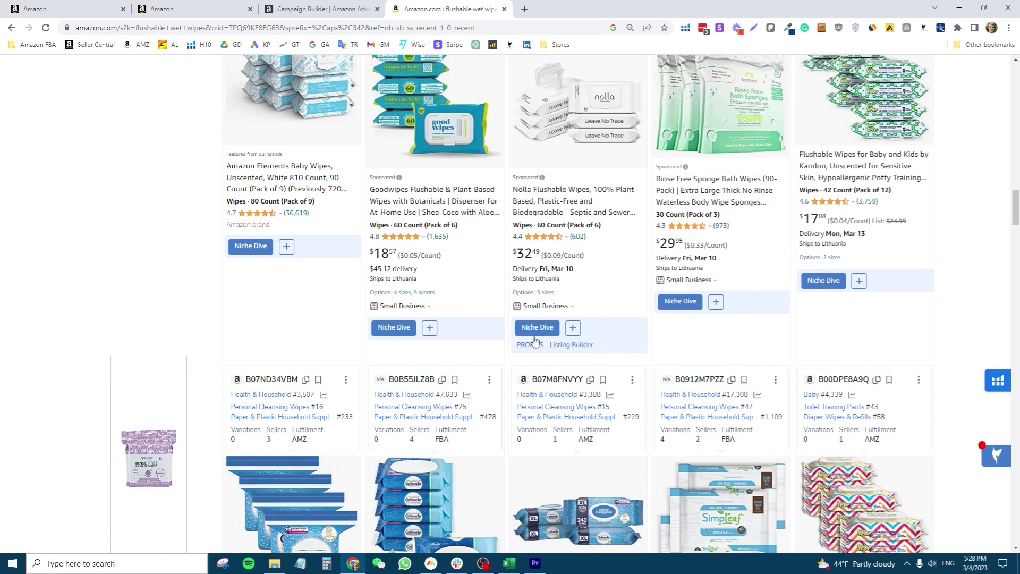
{"action": "scroll", "coordinate": [563, 344], "scroll_direction": "up", "scroll_amount": 3}
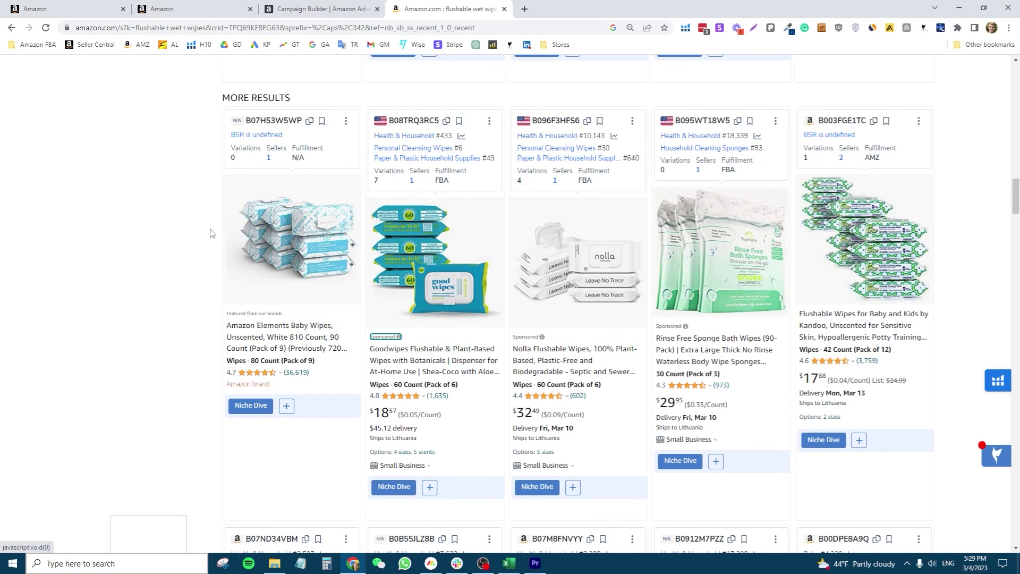
{"action": "scroll", "coordinate": [210, 233], "scroll_direction": "down", "scroll_amount": 4}
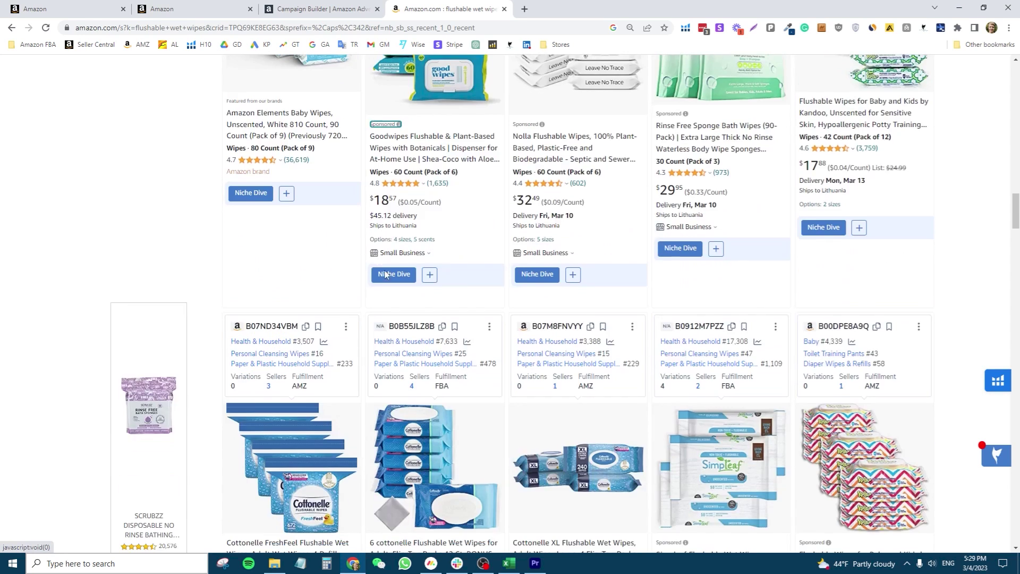
{"action": "scroll", "coordinate": [658, 399], "scroll_direction": "up", "scroll_amount": 6}
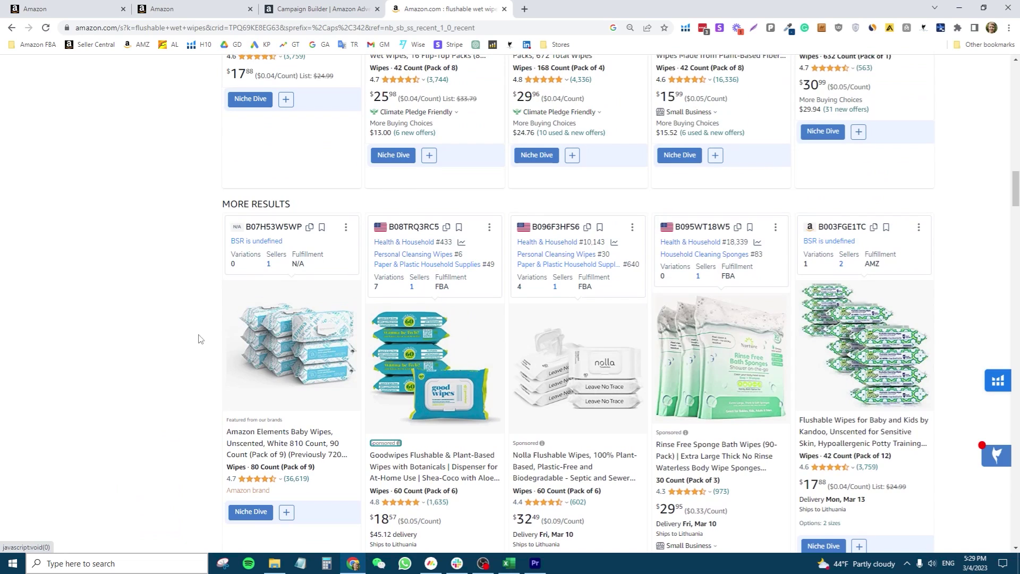
{"action": "scroll", "coordinate": [204, 361], "scroll_direction": "up", "scroll_amount": 8}
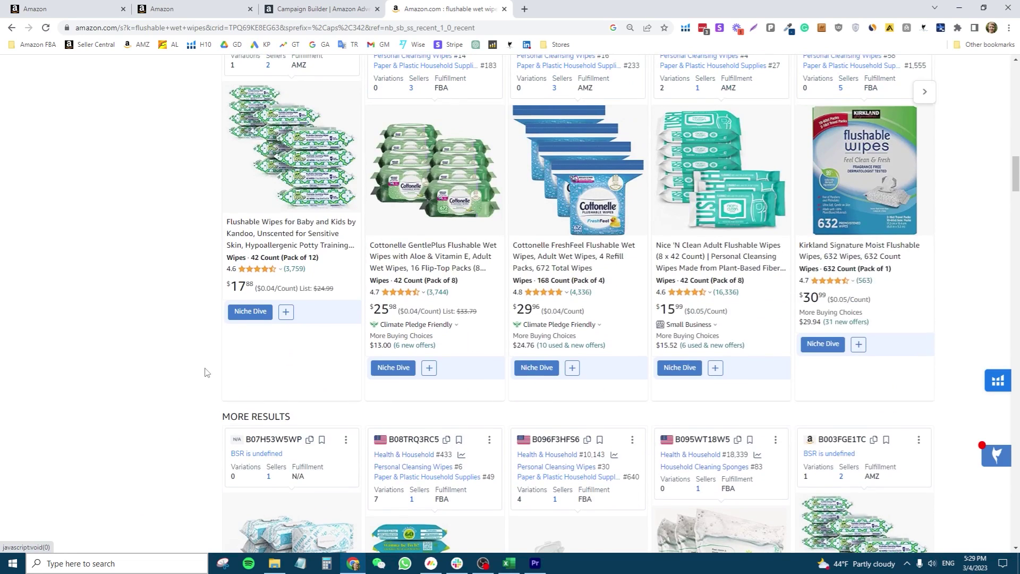
{"action": "scroll", "coordinate": [206, 376], "scroll_direction": "up", "scroll_amount": 5}
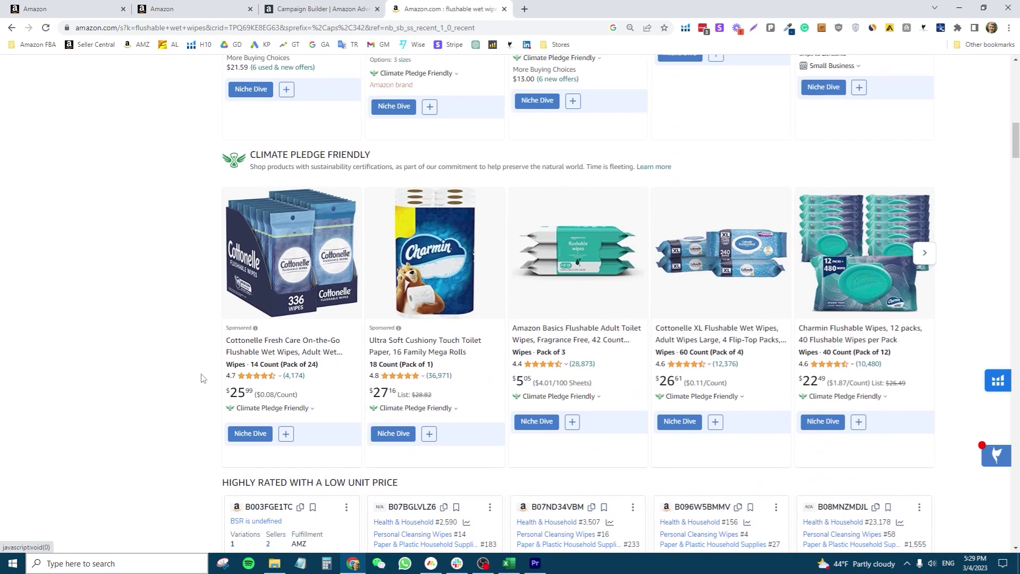
{"action": "scroll", "coordinate": [202, 378], "scroll_direction": "up", "scroll_amount": 10}
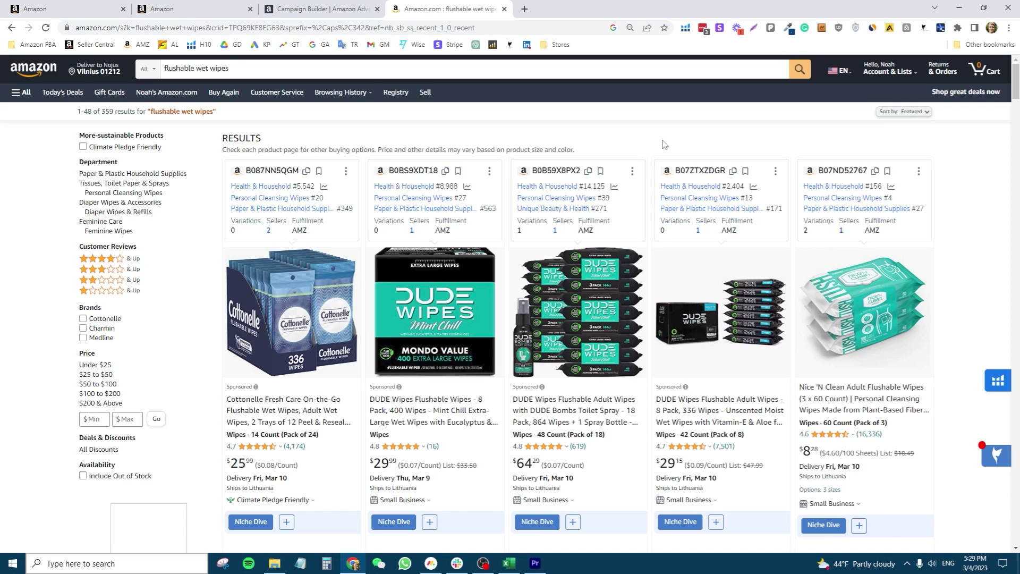
- Run Helium 10 Xray product research on the flushable wet wipes results and show it full size, sorted by highest sales
{"action": "left_click", "coordinate": [685, 27]}
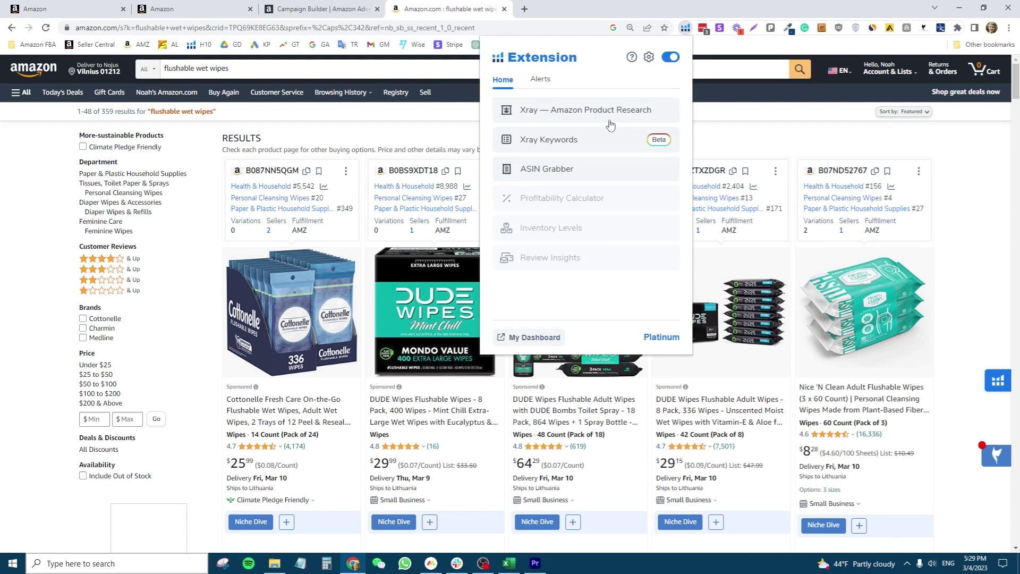
{"action": "left_click", "coordinate": [573, 115]}
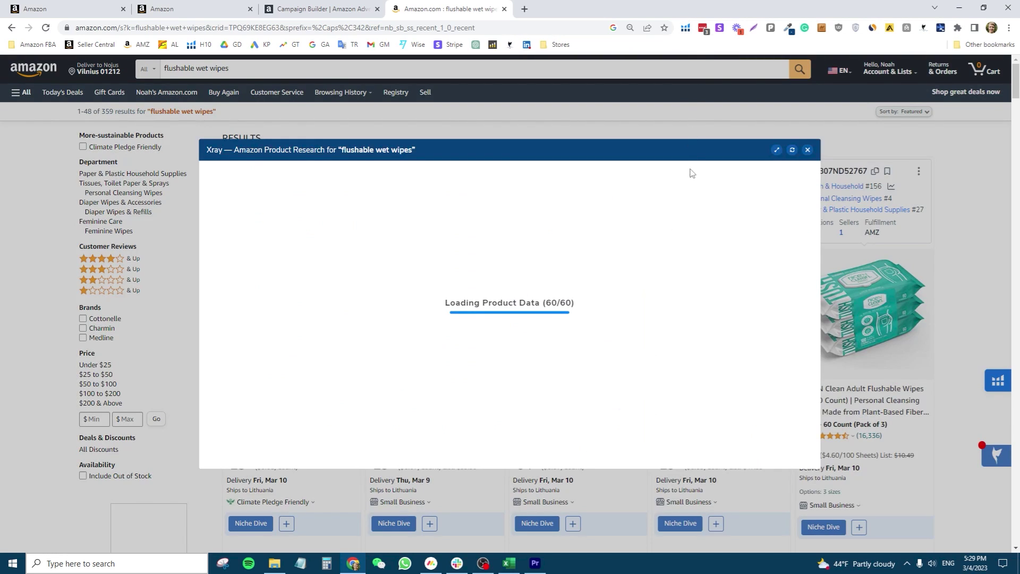
{"action": "left_click_drag", "start_coordinate": [682, 155], "coordinate": [681, 140]}
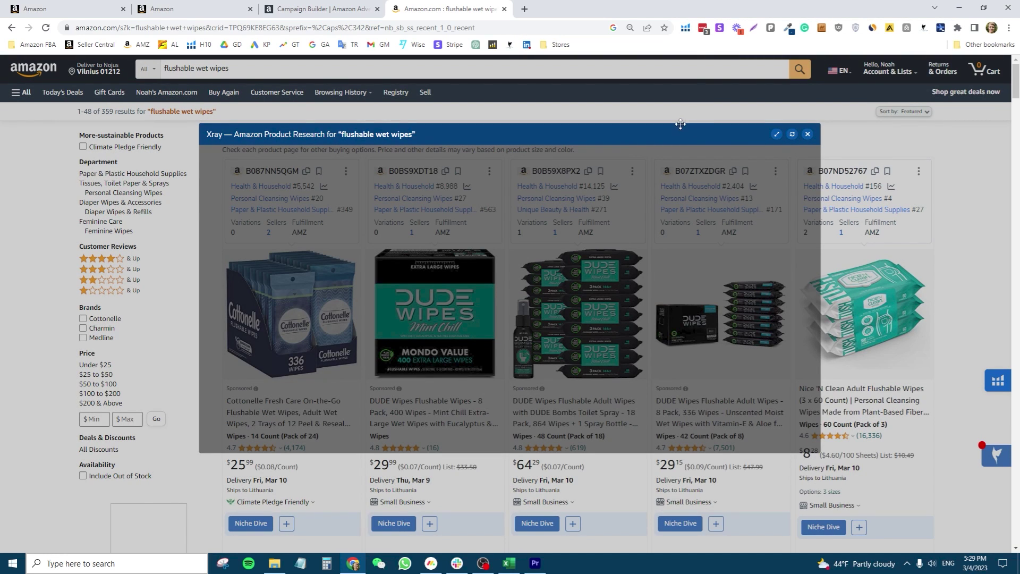
{"action": "left_click", "coordinate": [776, 134]}
{"action": "left_click", "coordinate": [673, 127]}
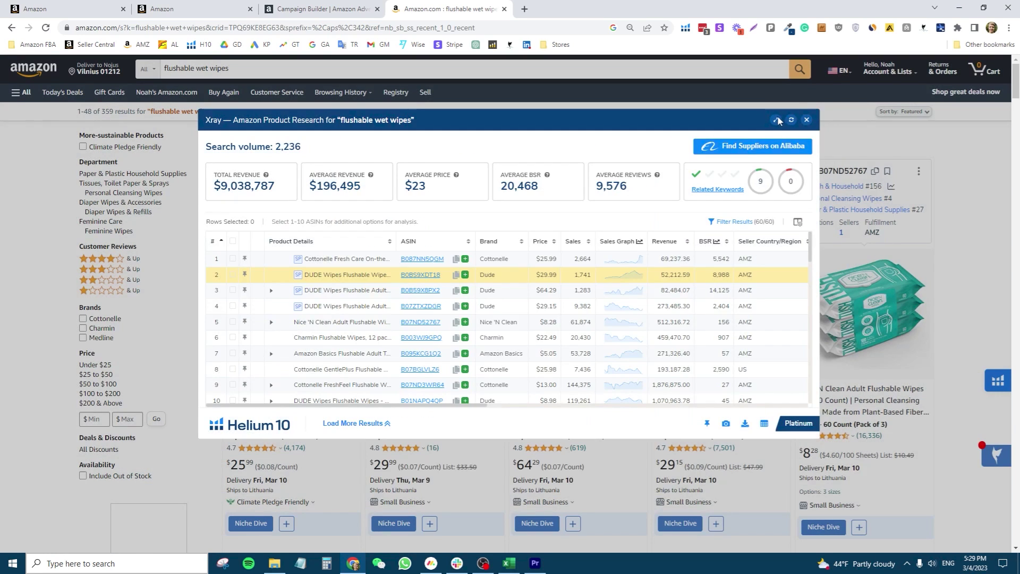
{"action": "left_click", "coordinate": [777, 120]}
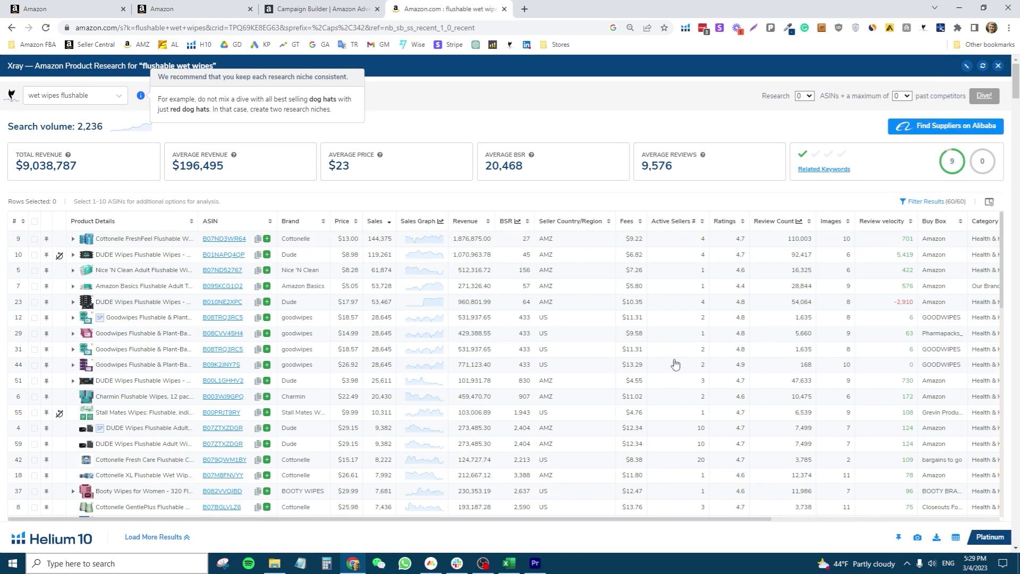
- Filter the Xray results to hide sponsored products
{"action": "left_click", "coordinate": [928, 202]}
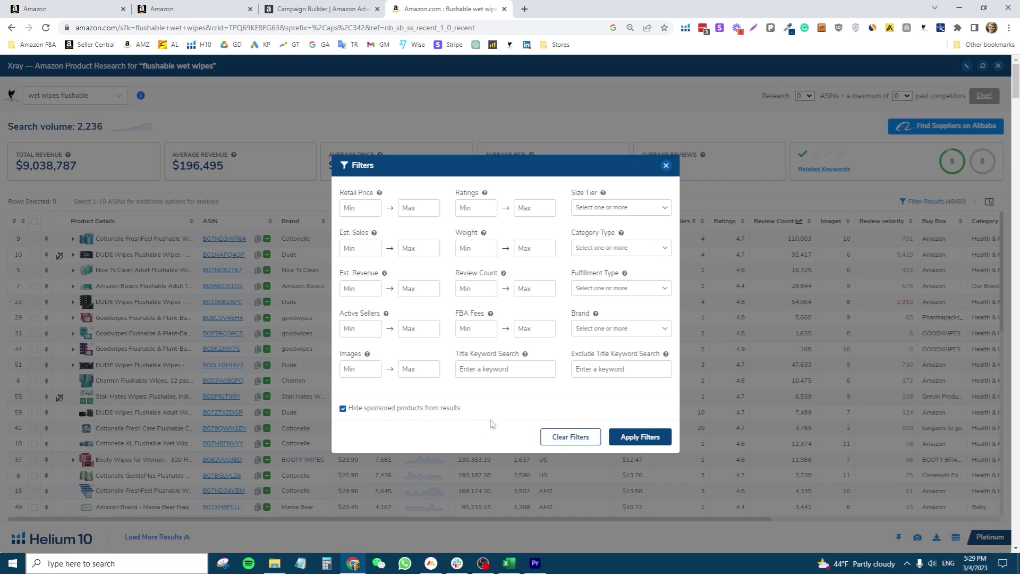
{"action": "left_click", "coordinate": [648, 435]}
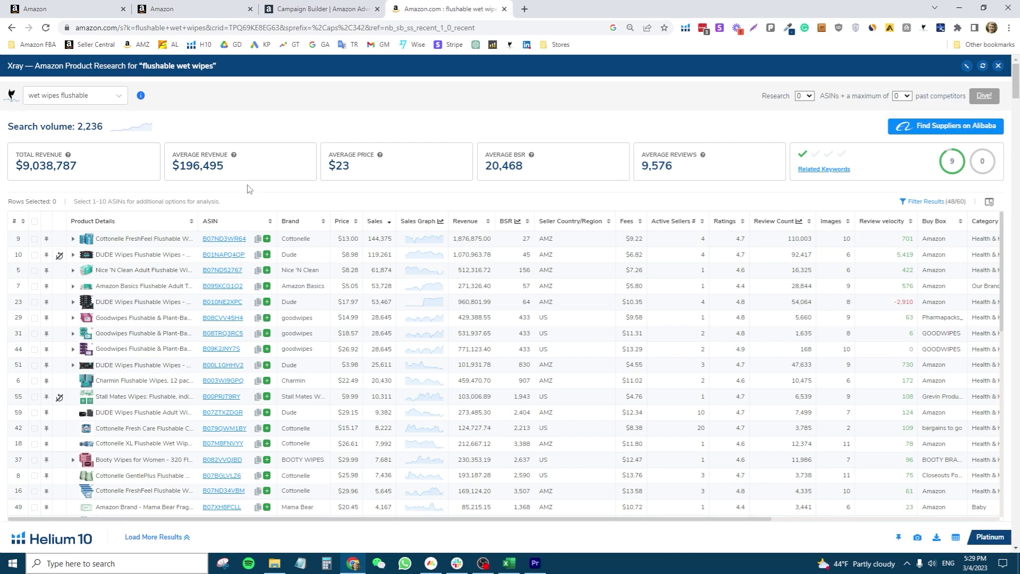
- Select the ten best-selling products in the Xray results, from Cottonelle FreshFeel down to Charmin Flushable Wipes
{"action": "left_click", "coordinate": [35, 238]}
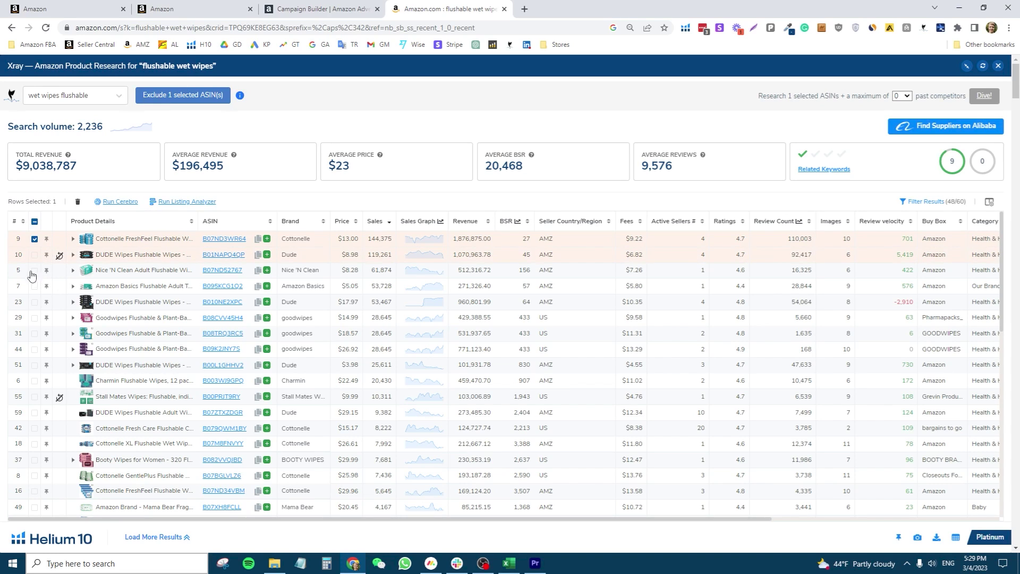
{"action": "left_click", "coordinate": [35, 255]}
{"action": "left_click", "coordinate": [35, 270]}
{"action": "left_click", "coordinate": [34, 287]}
{"action": "left_click", "coordinate": [35, 302]}
{"action": "left_click", "coordinate": [35, 317]}
{"action": "left_click", "coordinate": [34, 334]}
{"action": "left_click", "coordinate": [34, 349]}
{"action": "left_click", "coordinate": [34, 364]}
{"action": "left_click", "coordinate": [35, 380]}
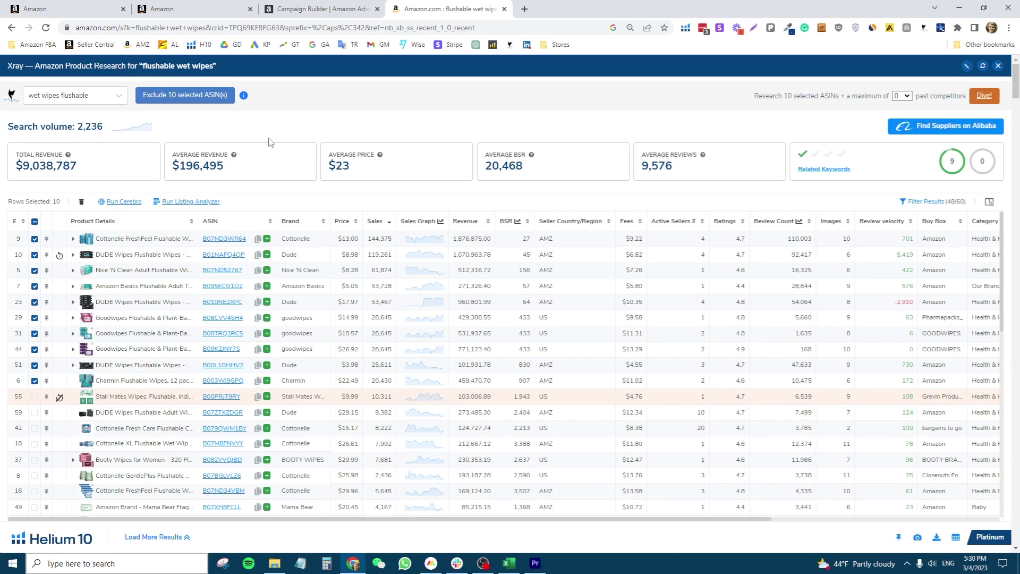
- Run Cerebro on the ten selected ASINs and open the exported keyword data in Excel
{"action": "left_click", "coordinate": [124, 201]}
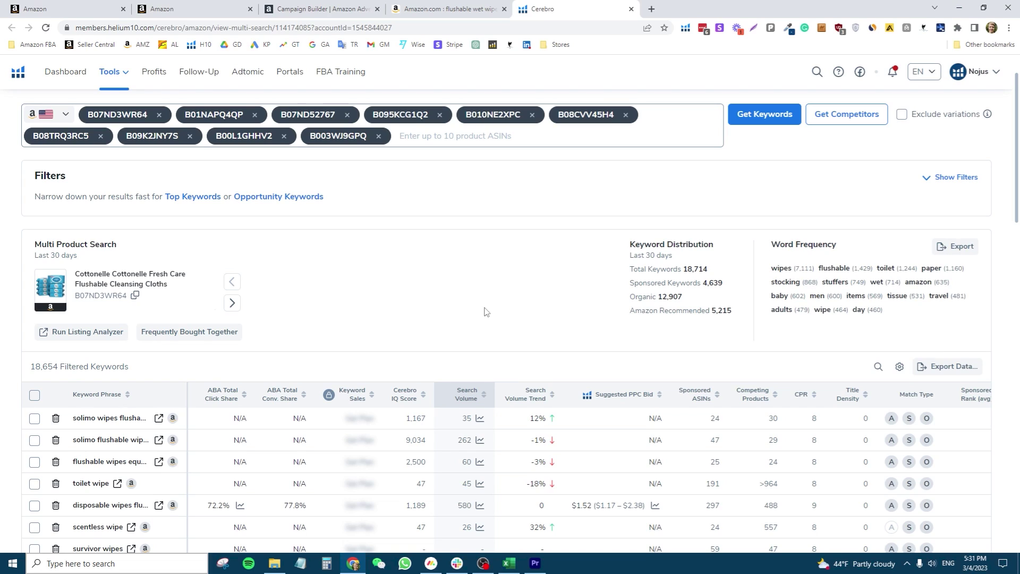
{"action": "left_click", "coordinate": [968, 366]}
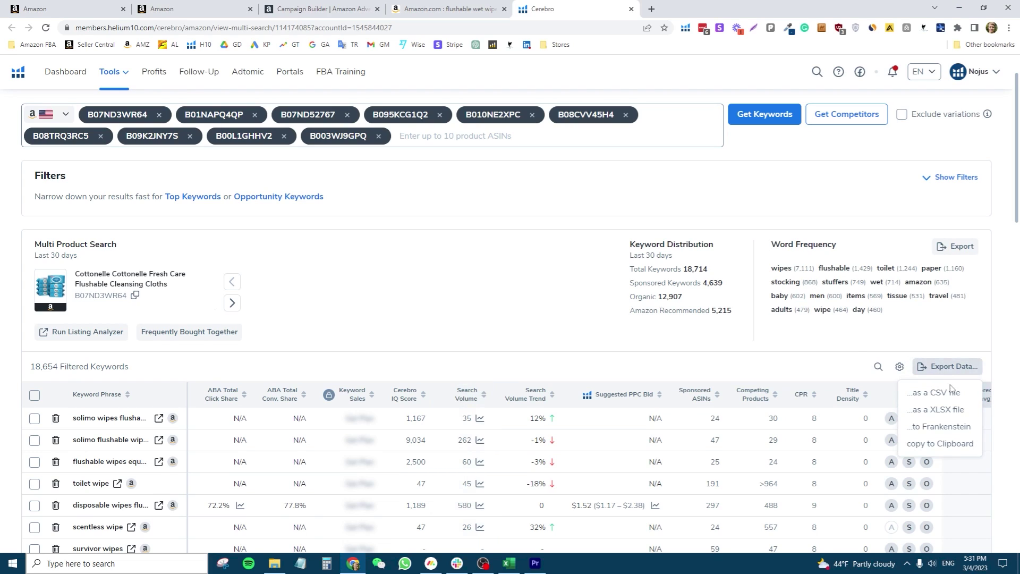
{"action": "left_click", "coordinate": [556, 281]}
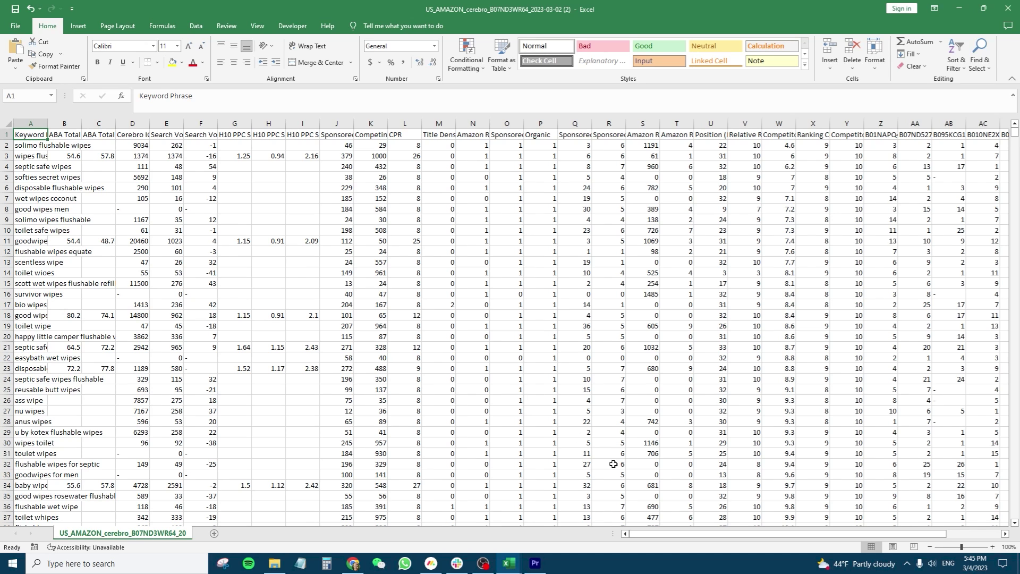
- Widen the Competitor Performance column Y and the Competitor Rank (avg) column W so their headers are readable
{"action": "left_click_drag", "start_coordinate": [661, 539], "coordinate": [716, 537]}
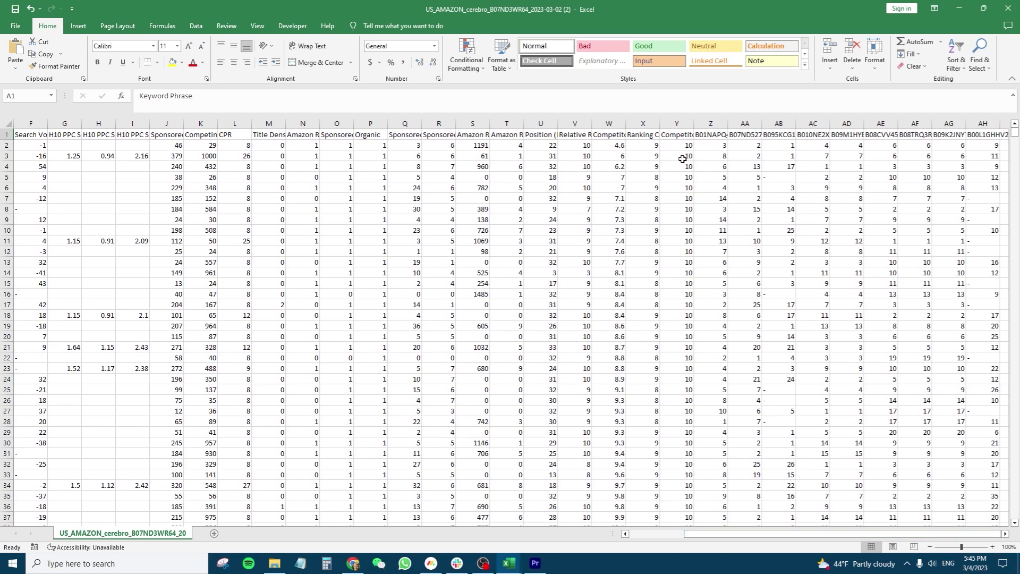
{"action": "left_click_drag", "start_coordinate": [693, 125], "coordinate": [710, 124]}
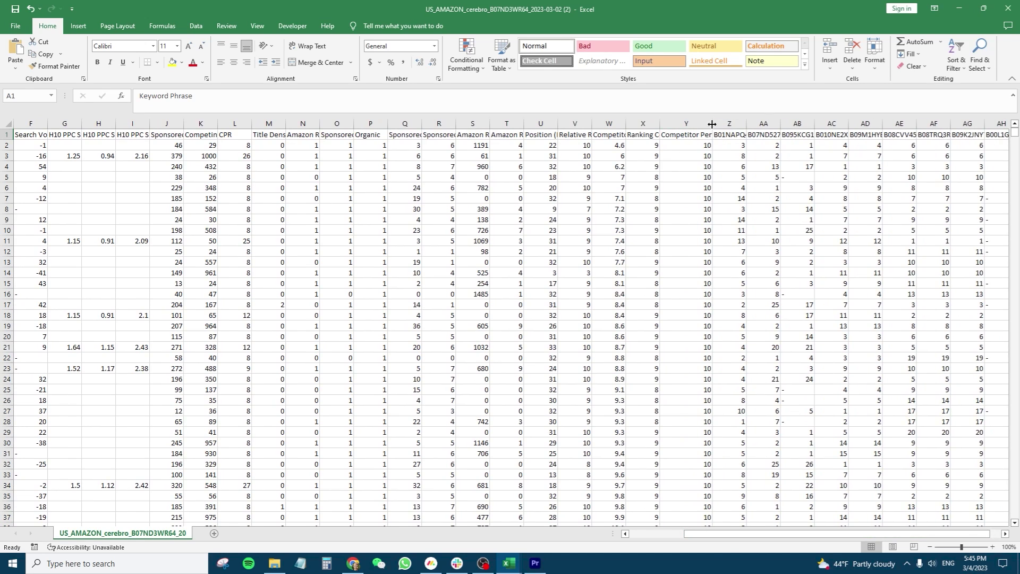
{"action": "left_click", "coordinate": [615, 135]}
{"action": "double_click", "coordinate": [628, 122]}
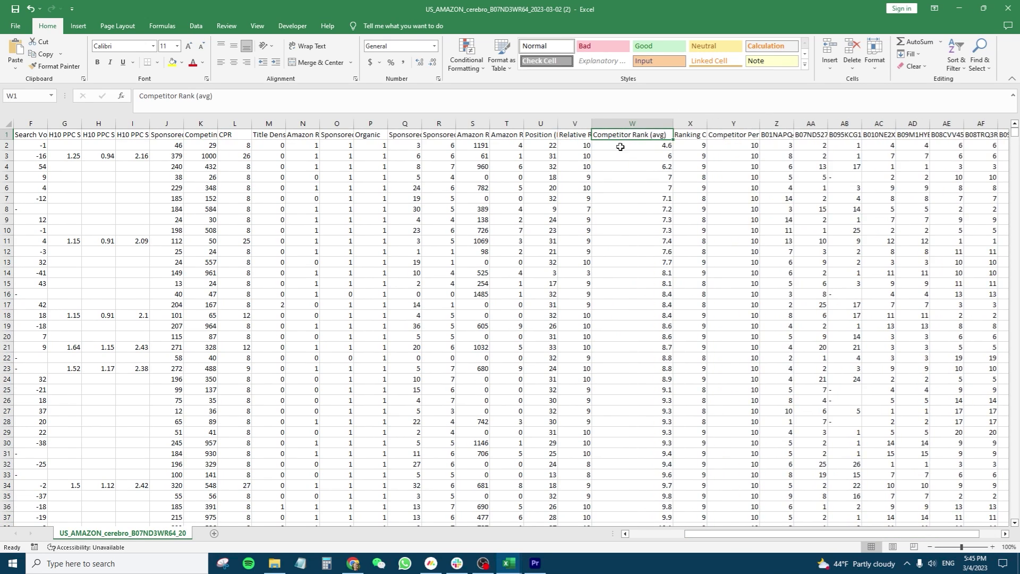
- Add filters to the header row of the whole keyword sheet
{"action": "left_click", "coordinate": [648, 123]}
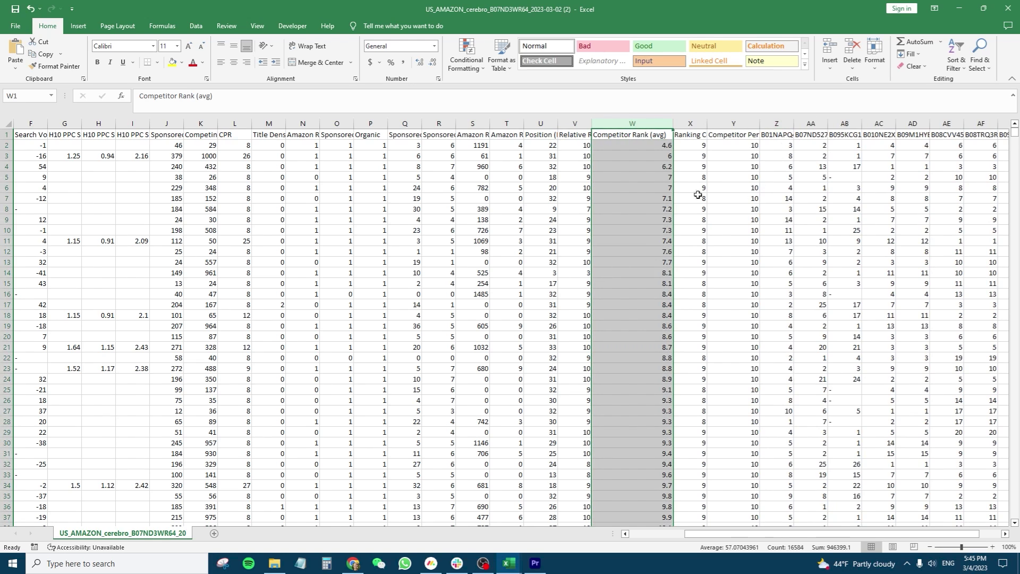
{"action": "key", "text": "ctrl+a"}
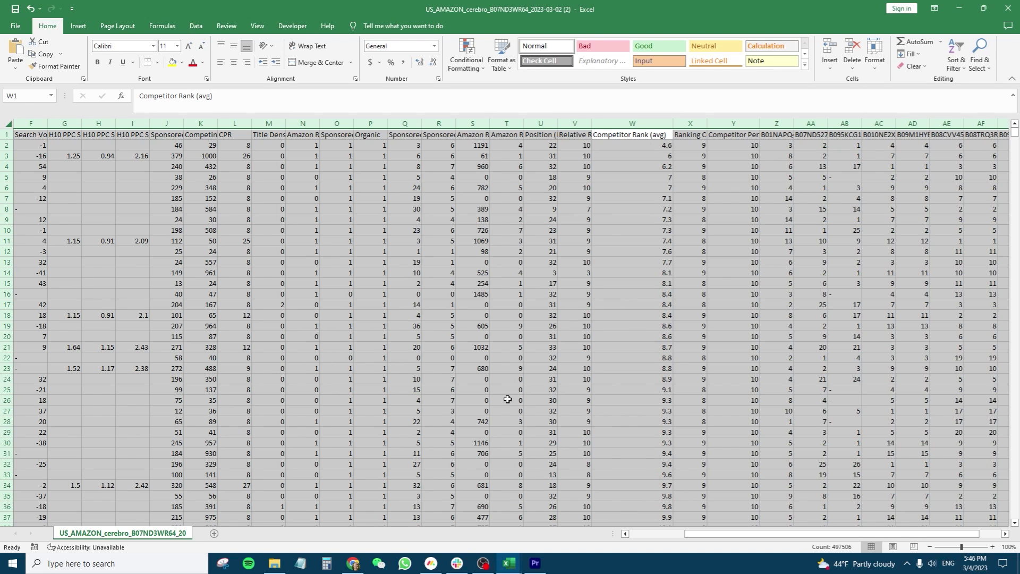
{"action": "left_click", "coordinate": [946, 68]}
{"action": "left_click", "coordinate": [956, 129]}
{"action": "left_click", "coordinate": [628, 210]}
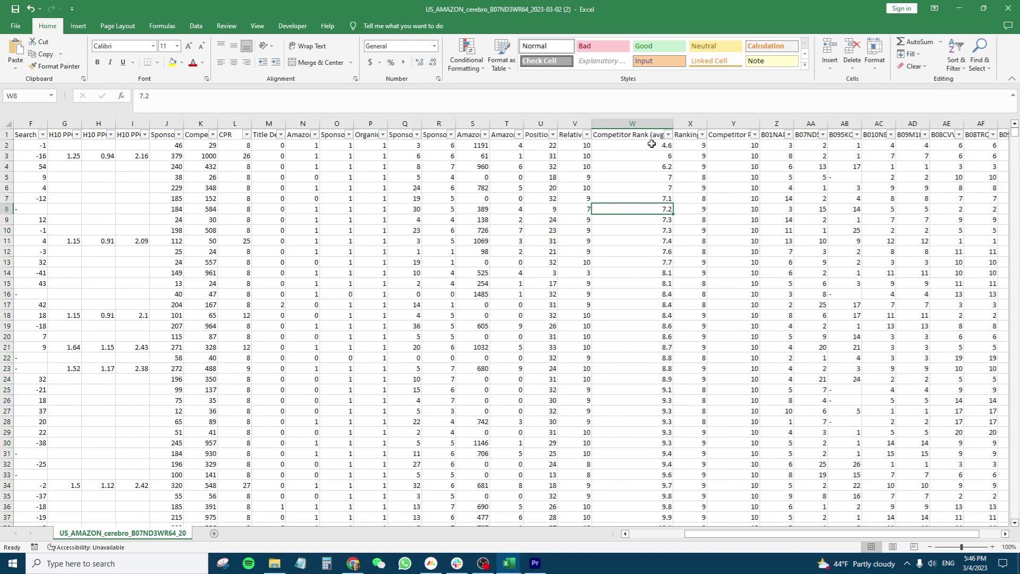
- Examine the first values in the Competitor Rank (avg) column
{"action": "left_click", "coordinate": [636, 146]}
{"action": "key", "text": "Left"}
{"action": "left_click", "coordinate": [637, 147], "text": "shift"}
{"action": "left_click_drag", "start_coordinate": [638, 151], "coordinate": [604, 150]}
{"action": "left_click", "coordinate": [600, 264]}
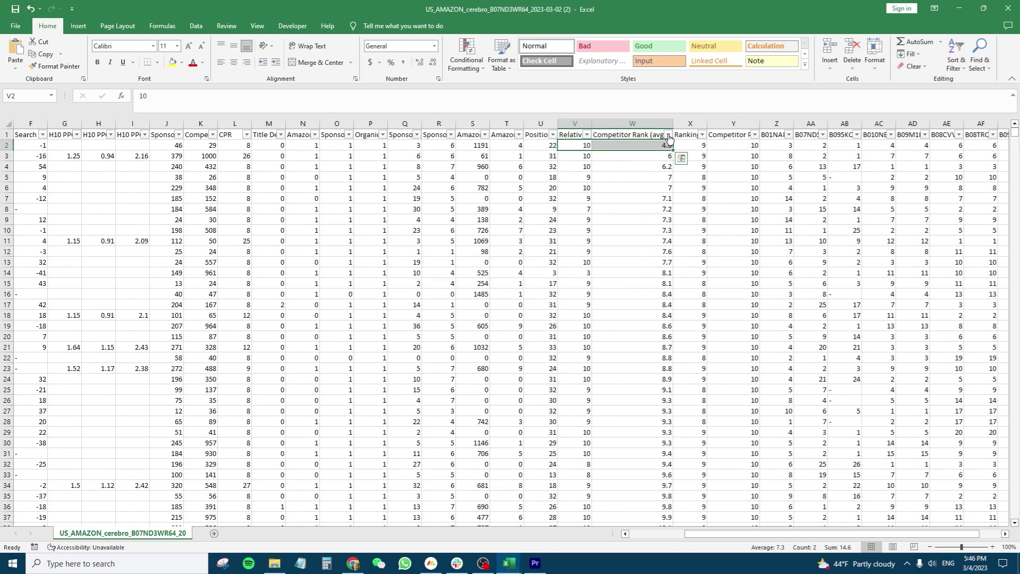
{"action": "left_click", "coordinate": [655, 142]}
{"action": "left_click_drag", "start_coordinate": [627, 133], "coordinate": [628, 158]}
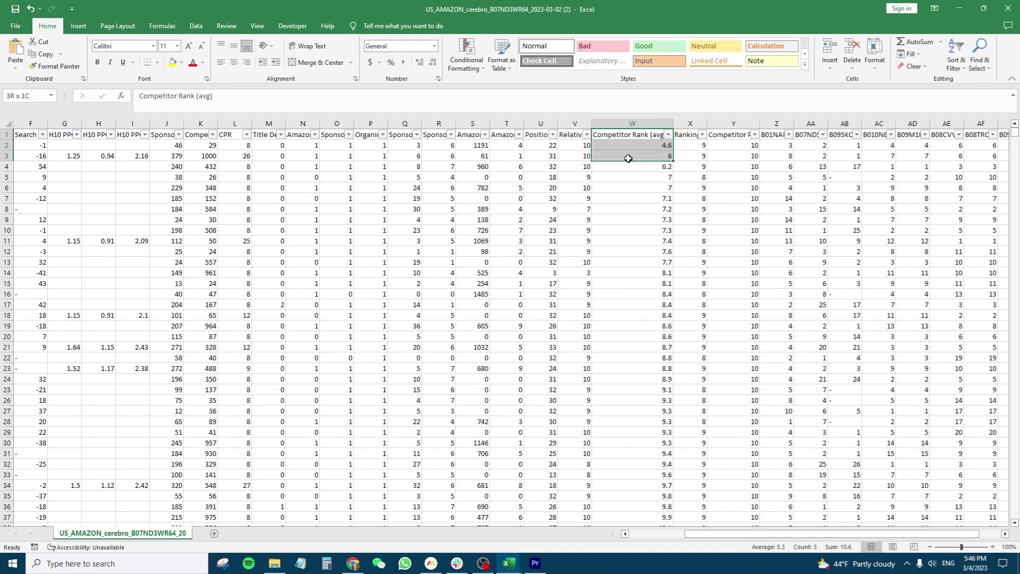
- Filter the Competitor Rank (avg) column to values less than 30
{"action": "left_click", "coordinate": [656, 136]}
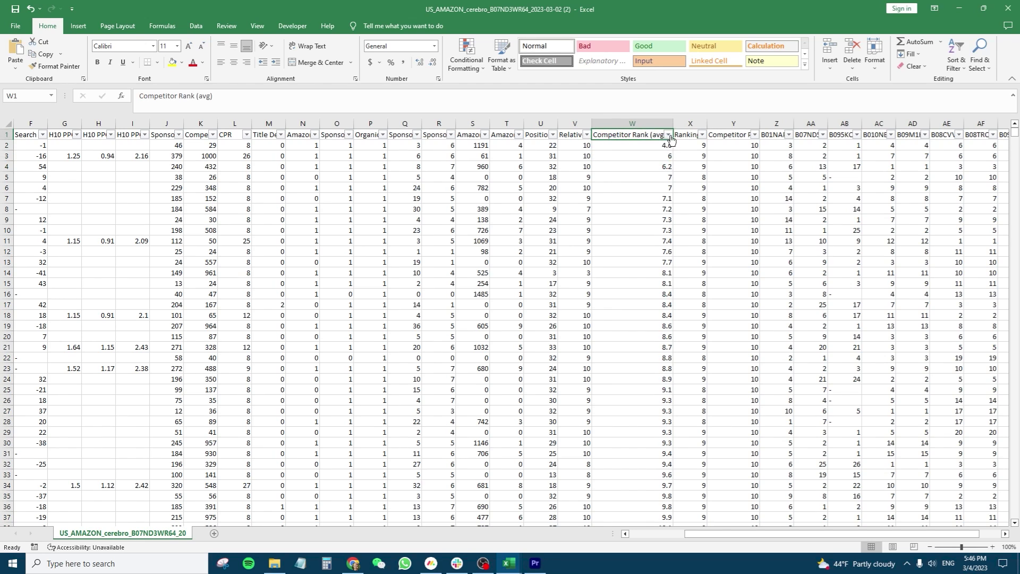
{"action": "left_click", "coordinate": [670, 137]}
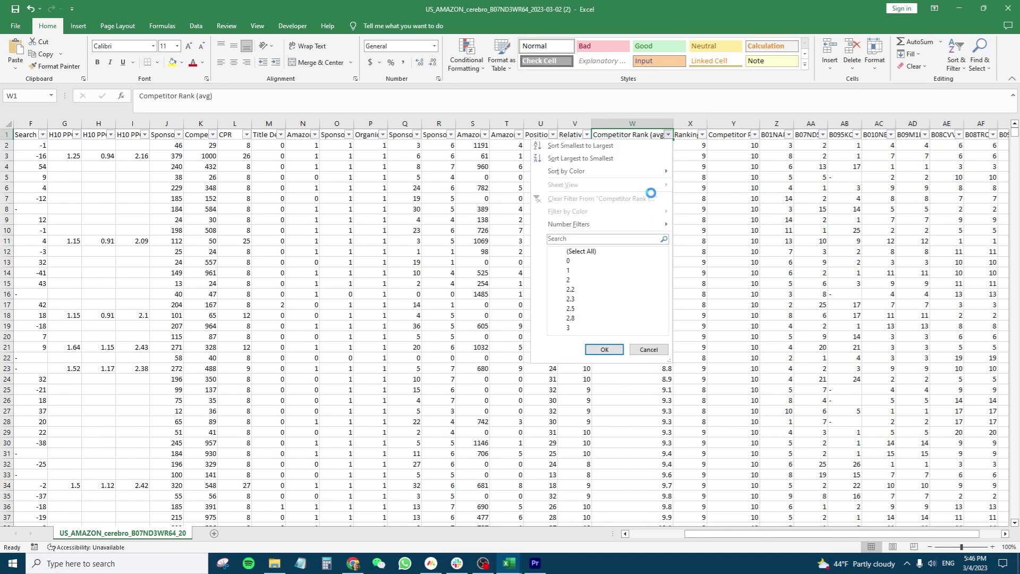
{"action": "left_click", "coordinate": [608, 227]}
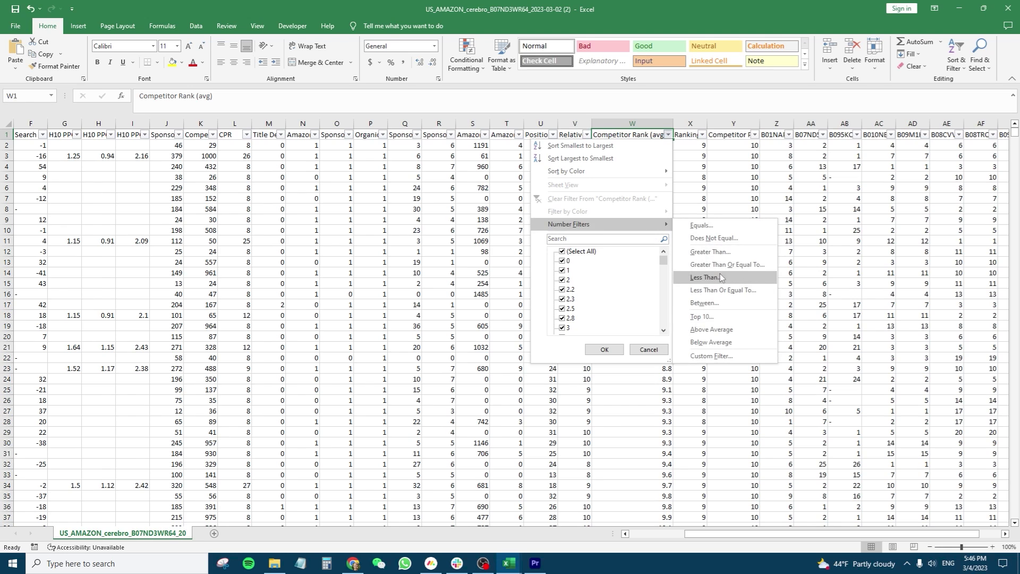
{"action": "left_click", "coordinate": [718, 281]}
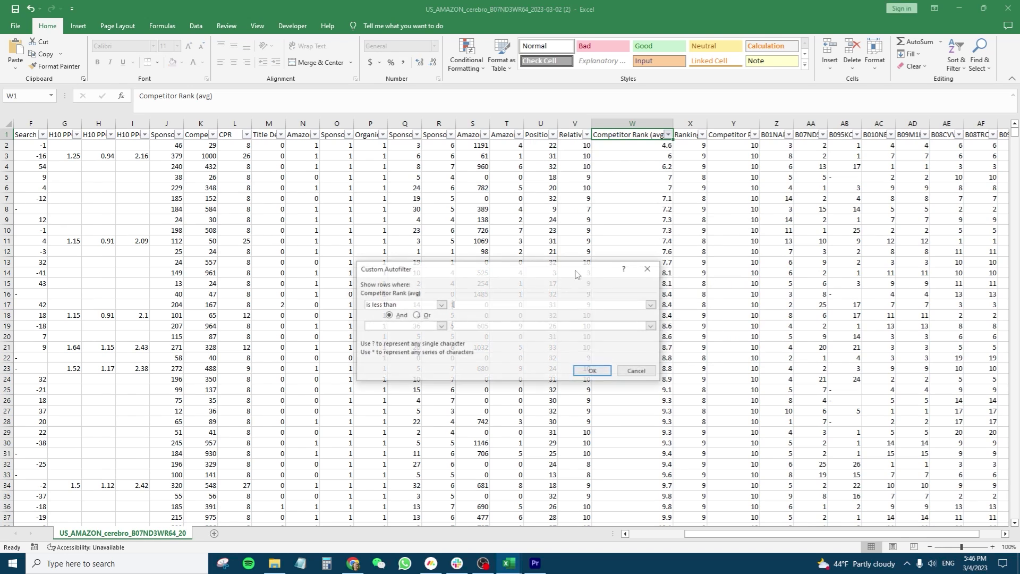
{"action": "type", "text": "20"}
{"action": "double_click", "coordinate": [465, 305]}
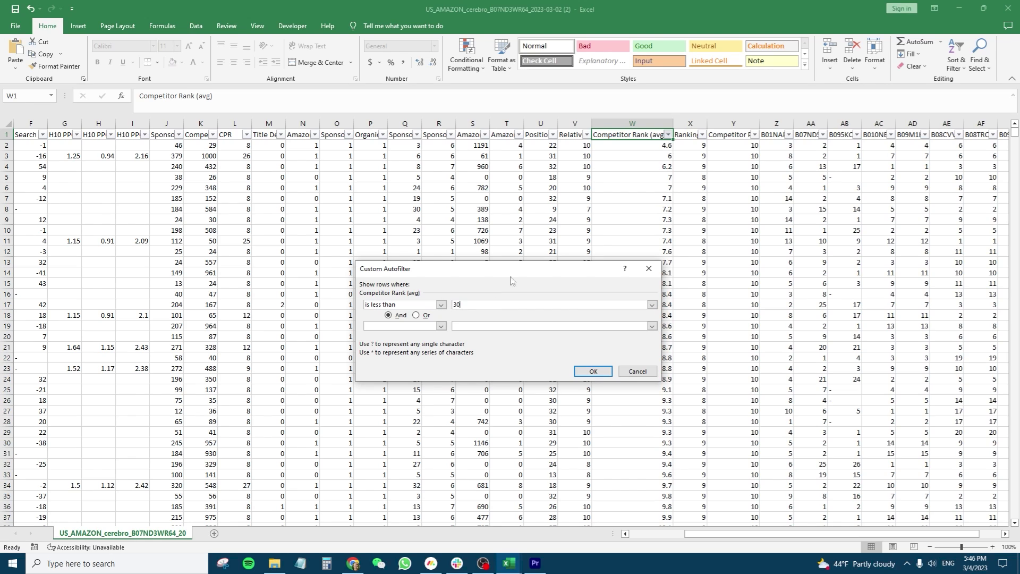
{"action": "left_click", "coordinate": [594, 372]}
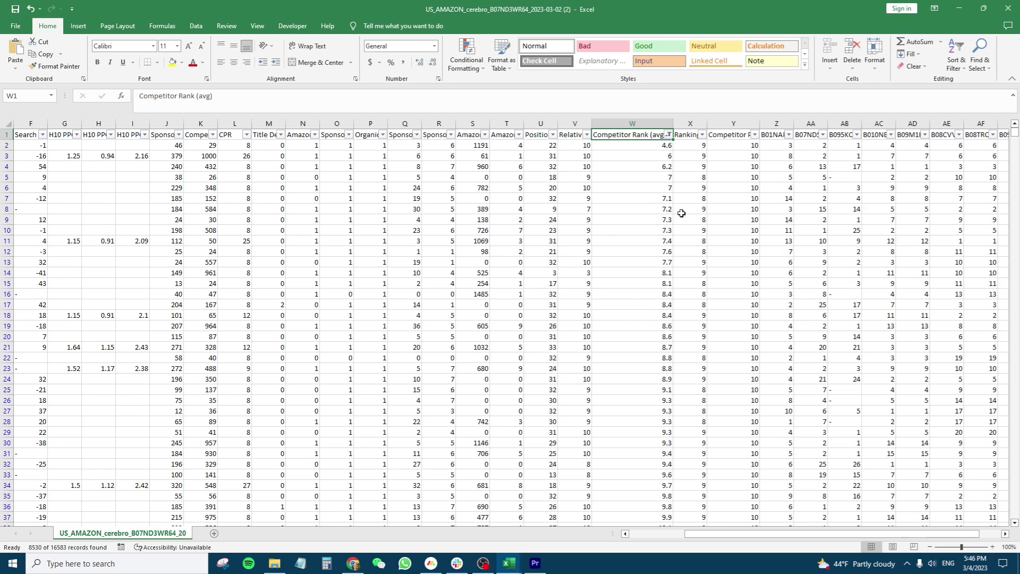
- Filter the Ranking Competitors (count) column to show only the values 8 and 9
{"action": "left_click", "coordinate": [703, 136]}
{"action": "left_click", "coordinate": [703, 136]}
{"action": "mouse_move", "coordinate": [675, 225]}
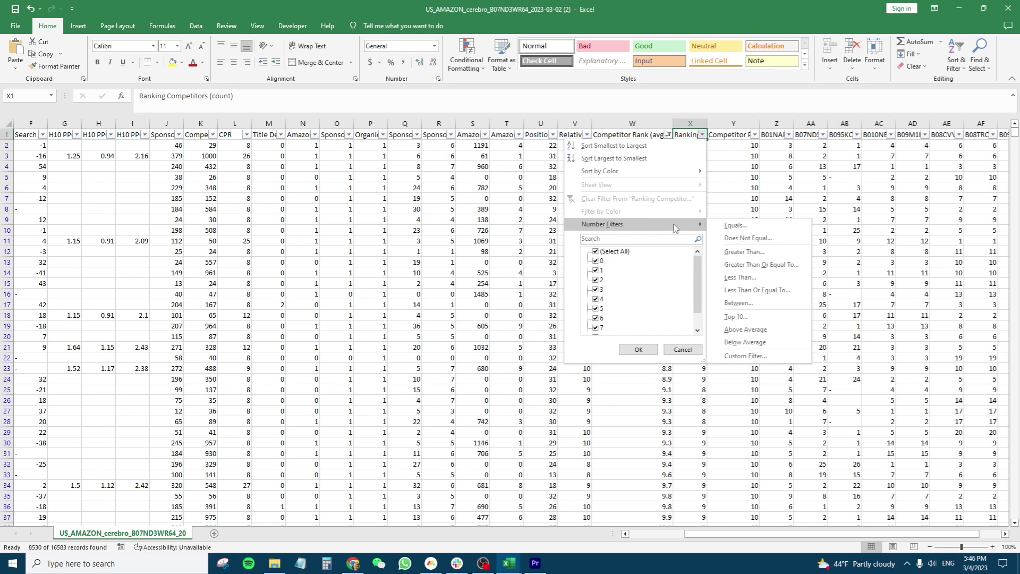
{"action": "left_click", "coordinate": [702, 134]}
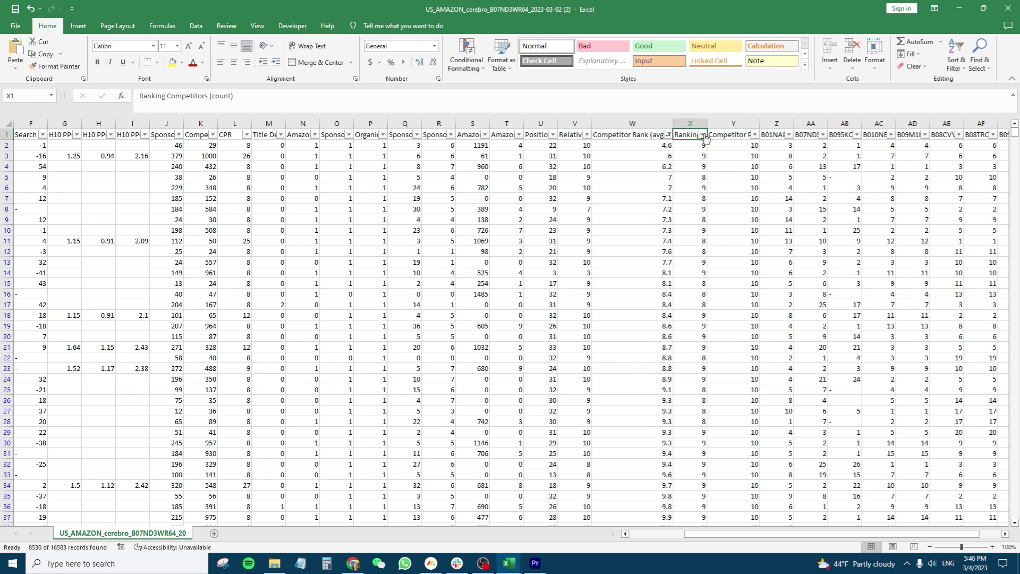
{"action": "left_click", "coordinate": [702, 135]}
{"action": "scroll", "coordinate": [607, 276], "scroll_direction": "down", "scroll_amount": 1}
{"action": "scroll", "coordinate": [607, 276], "scroll_direction": "up", "scroll_amount": 1}
{"action": "left_click", "coordinate": [596, 251]}
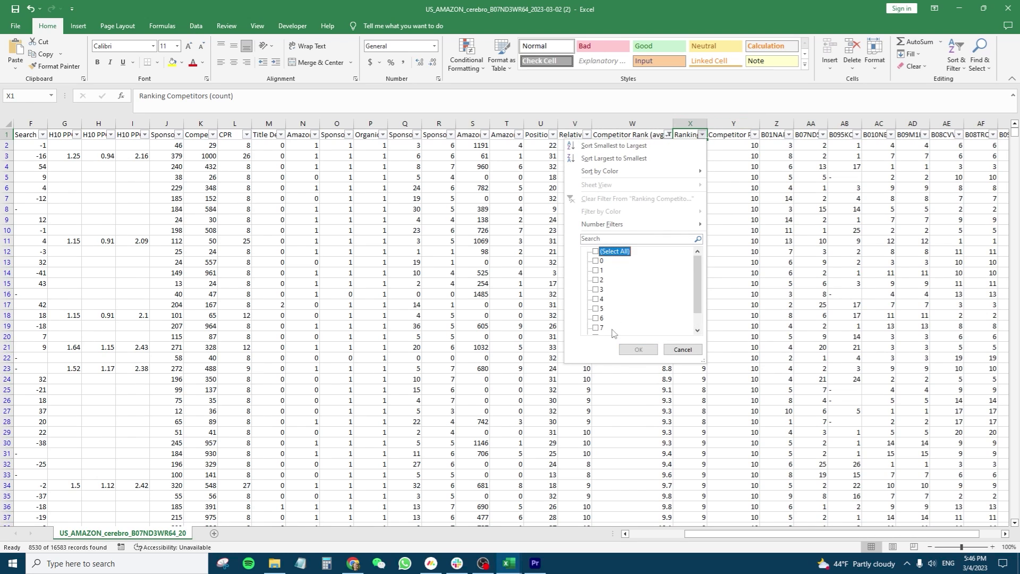
{"action": "scroll", "coordinate": [611, 276], "scroll_direction": "down", "scroll_amount": 1}
{"action": "left_click", "coordinate": [595, 317]}
{"action": "left_click", "coordinate": [595, 328]}
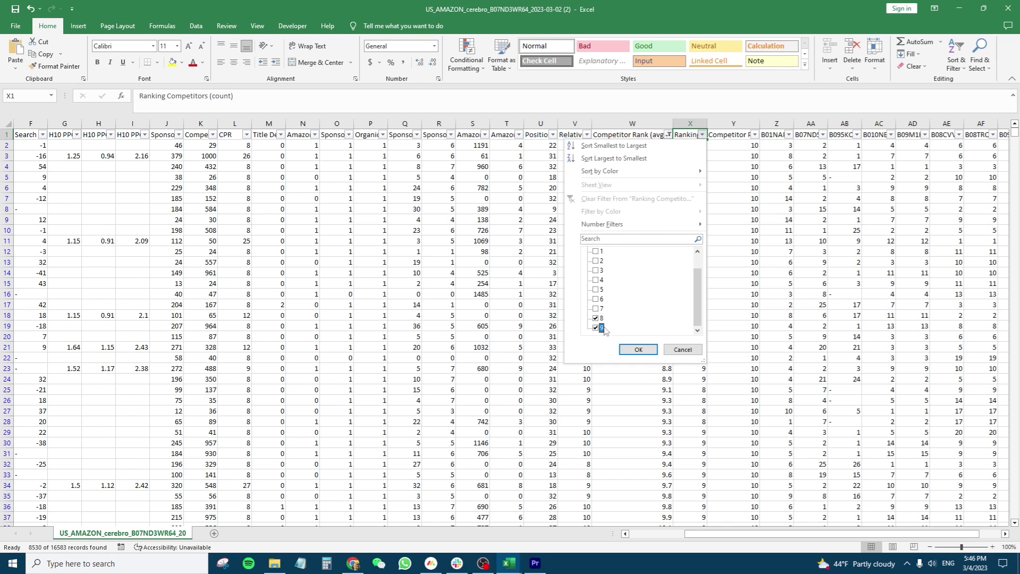
{"action": "left_click", "coordinate": [638, 348]}
- Sort the keyword sheet by the Search Volume column from largest to smallest
{"action": "left_click_drag", "start_coordinate": [820, 533], "coordinate": [690, 533]}
{"action": "left_click_drag", "start_coordinate": [32, 145], "coordinate": [31, 338]}
{"action": "left_click", "coordinate": [64, 145]}
{"action": "left_click", "coordinate": [167, 124]}
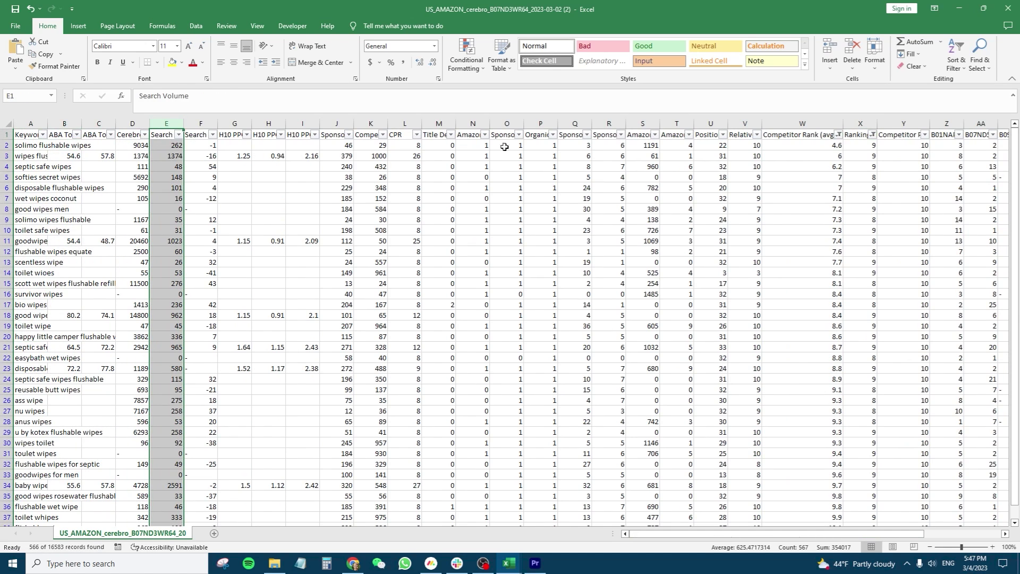
{"action": "left_click", "coordinate": [954, 60]}
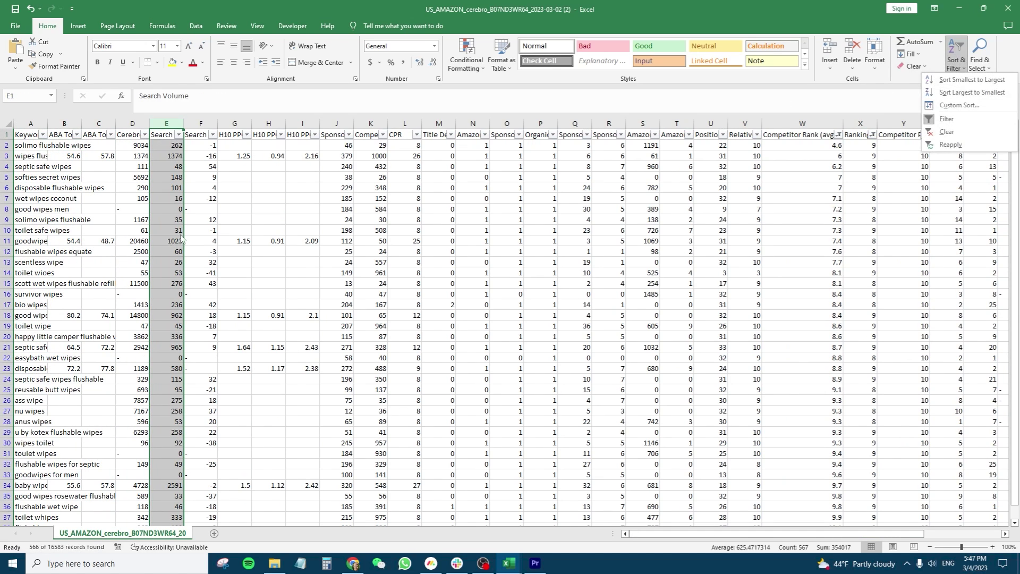
{"action": "left_click", "coordinate": [971, 92]}
{"action": "key", "text": "Return"}
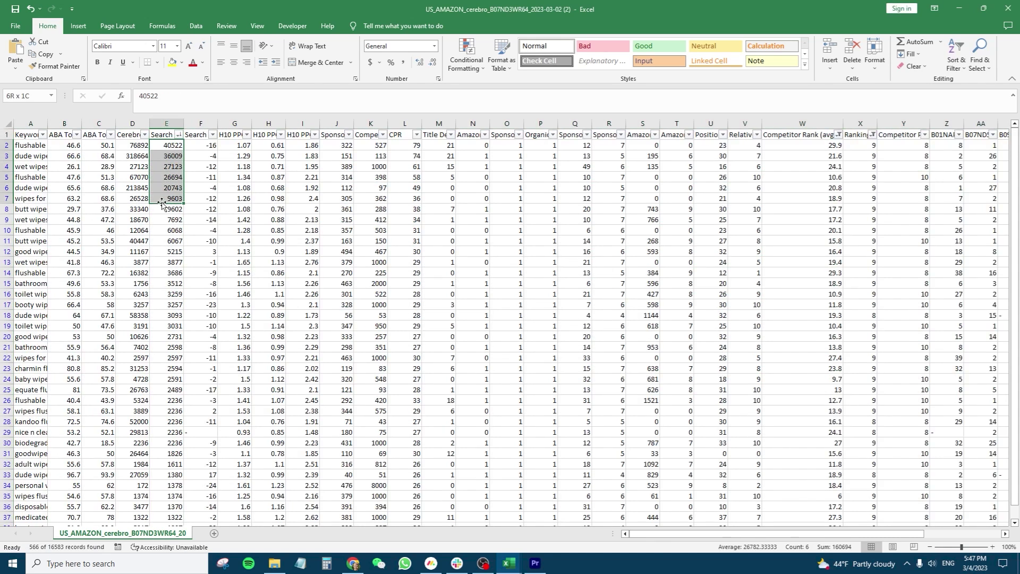
- Look through the sorted keyword list down to its last row and return to the start
{"action": "left_click", "coordinate": [64, 209]}
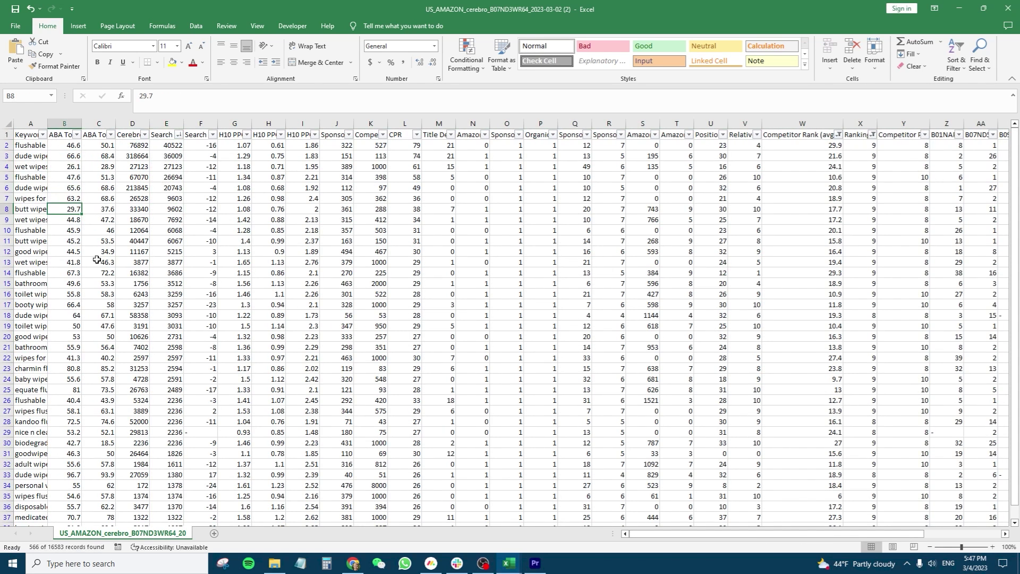
{"action": "left_click", "coordinate": [30, 230]}
{"action": "left_click_drag", "start_coordinate": [34, 148], "coordinate": [14, 570]}
{"action": "left_click", "coordinate": [35, 515]}
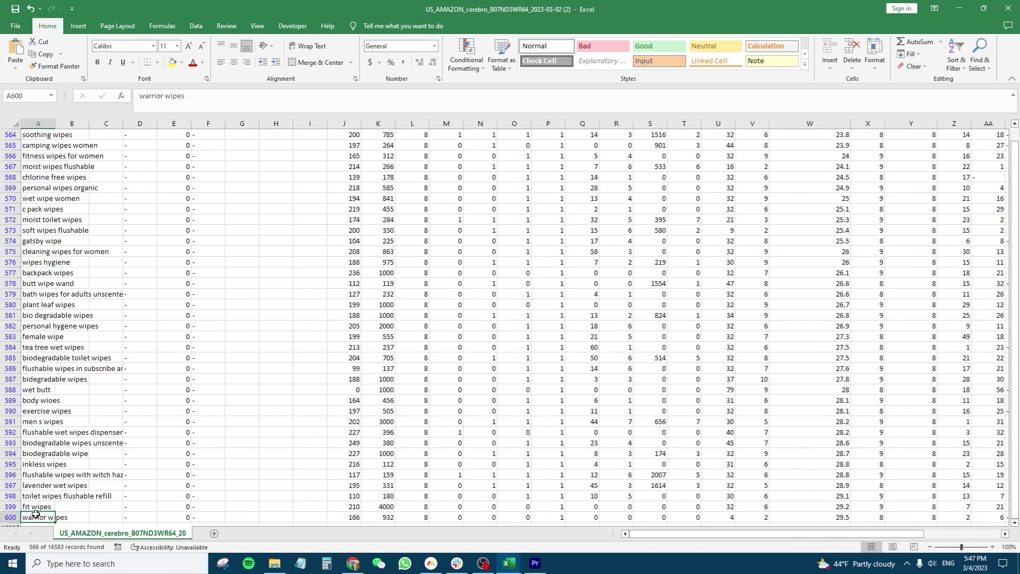
{"action": "scroll", "coordinate": [35, 514], "scroll_direction": "up", "scroll_amount": 20}
{"action": "left_click_drag", "start_coordinate": [1017, 201], "coordinate": [1017, 157]}
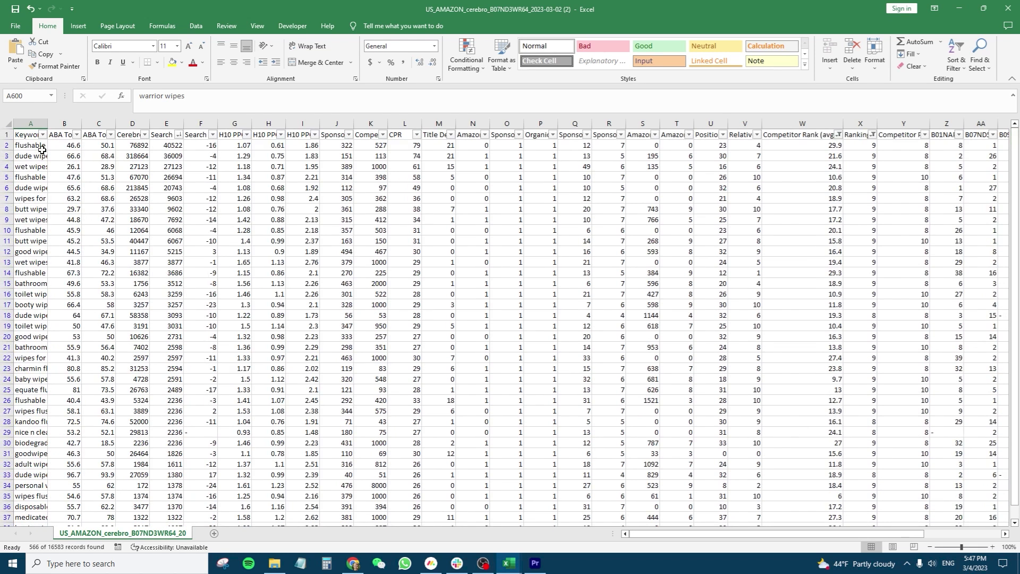
- Widen the Keyword Phrase column A so the phrases are readable, and examine the highest-volume keywords
{"action": "left_click_drag", "start_coordinate": [47, 123], "coordinate": [97, 123]}
{"action": "left_click_drag", "start_coordinate": [46, 145], "coordinate": [64, 212]}
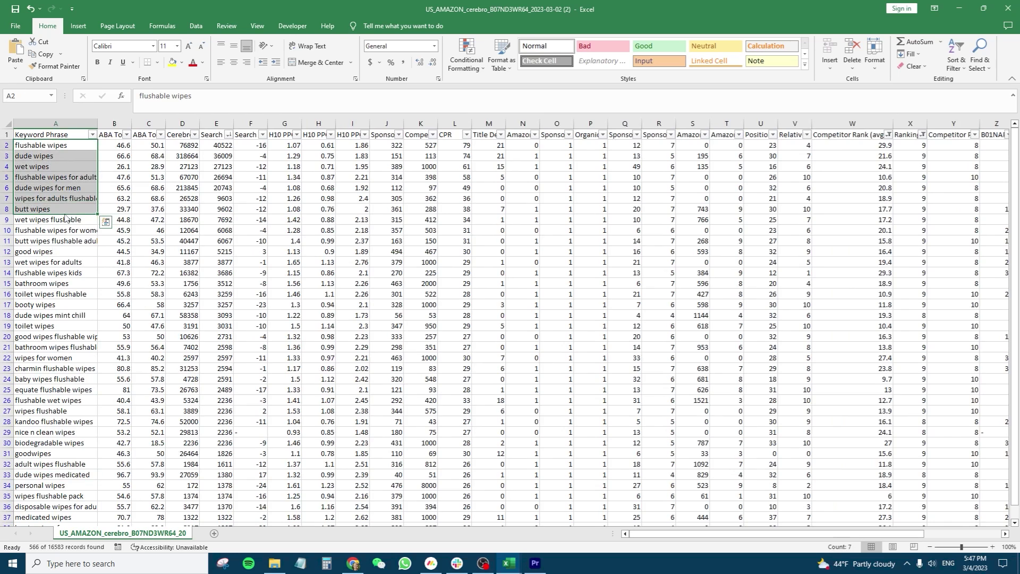
{"action": "left_click_drag", "start_coordinate": [59, 151], "coordinate": [38, 219]}
{"action": "left_click", "coordinate": [38, 219]}
{"action": "left_click_drag", "start_coordinate": [41, 143], "coordinate": [36, 197]}
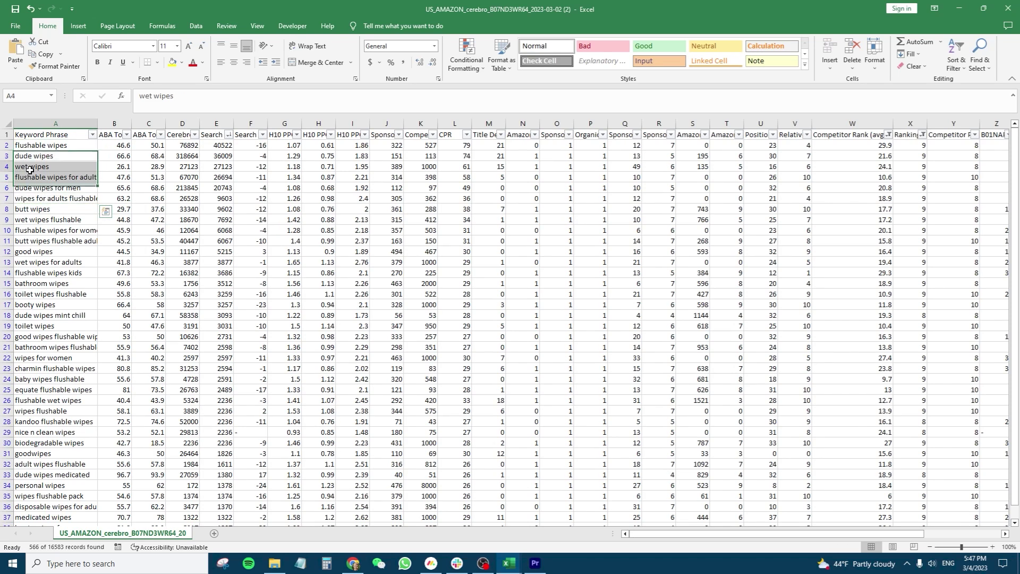
- Delete the row of the branded keyword "dude wipes"
{"action": "left_click", "coordinate": [19, 155]}
{"action": "left_click", "coordinate": [5, 156]}
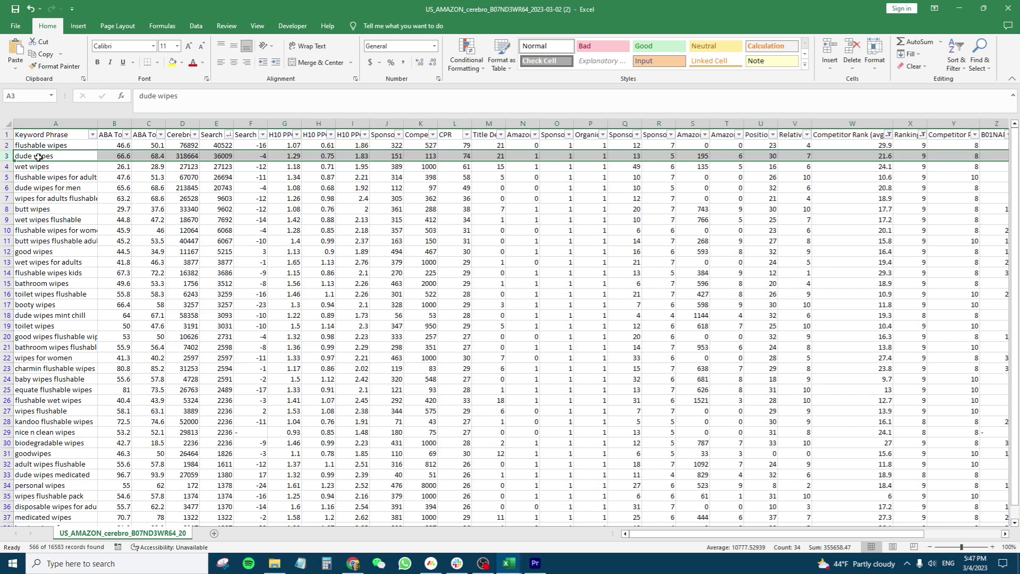
{"action": "left_click", "coordinate": [46, 176]}
{"action": "left_click_drag", "start_coordinate": [37, 156], "coordinate": [43, 175]}
{"action": "left_click", "coordinate": [43, 175]}
{"action": "left_click", "coordinate": [21, 157]}
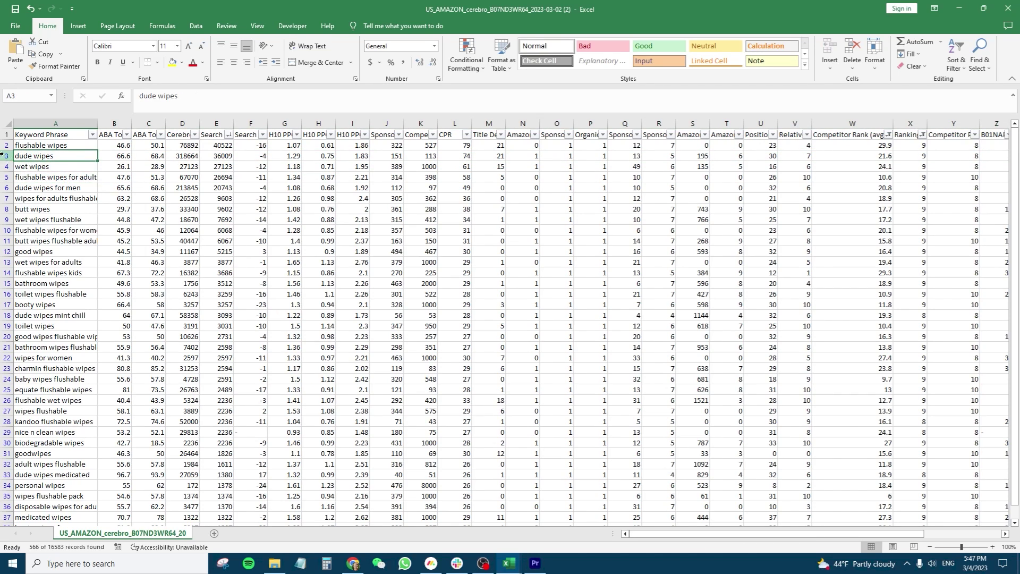
{"action": "right_click", "coordinate": [7, 157]}
{"action": "key", "text": "Escape"}
{"action": "right_click", "coordinate": [8, 157]}
{"action": "left_click", "coordinate": [37, 264]}
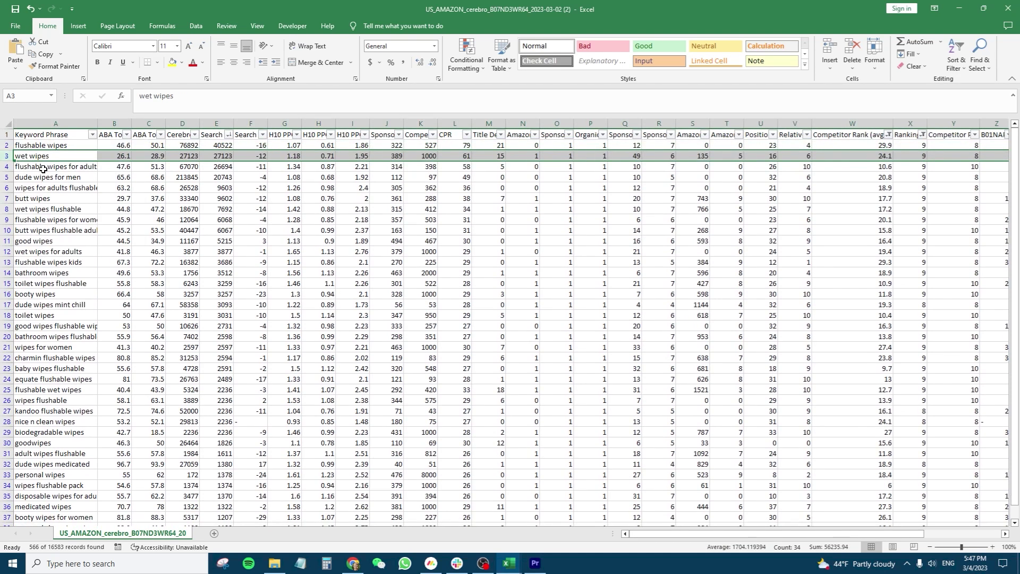
- Delete the row of the branded keyword "good wipes"
{"action": "left_click_drag", "start_coordinate": [50, 187], "coordinate": [64, 253]}
{"action": "left_click", "coordinate": [69, 253]}
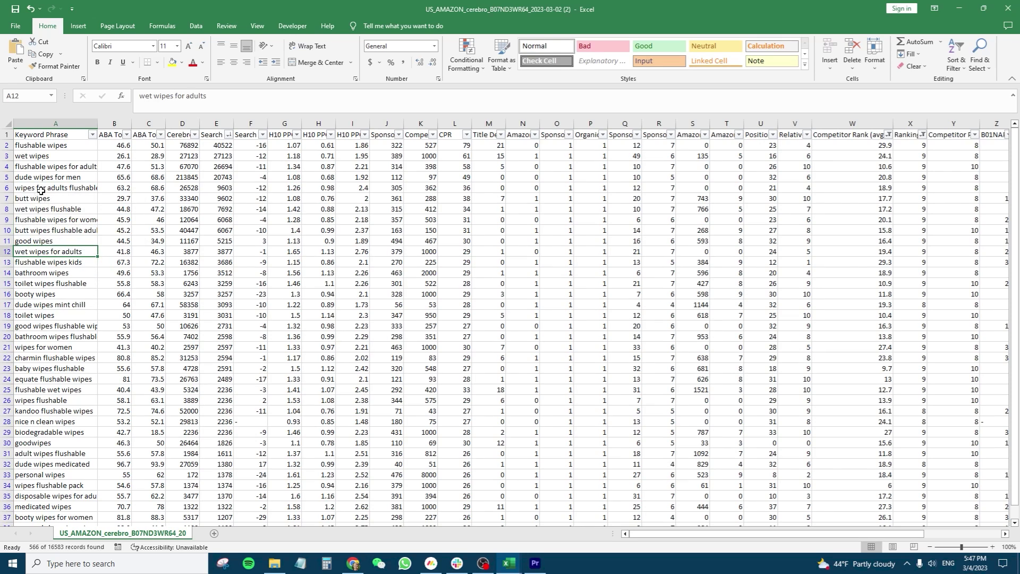
{"action": "left_click", "coordinate": [46, 242]}
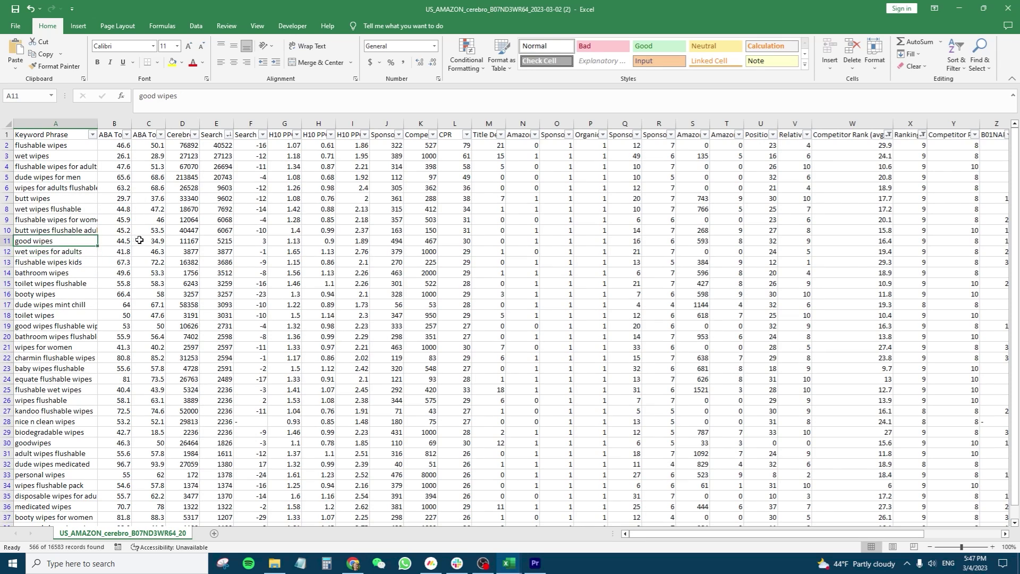
{"action": "right_click", "coordinate": [2, 240]}
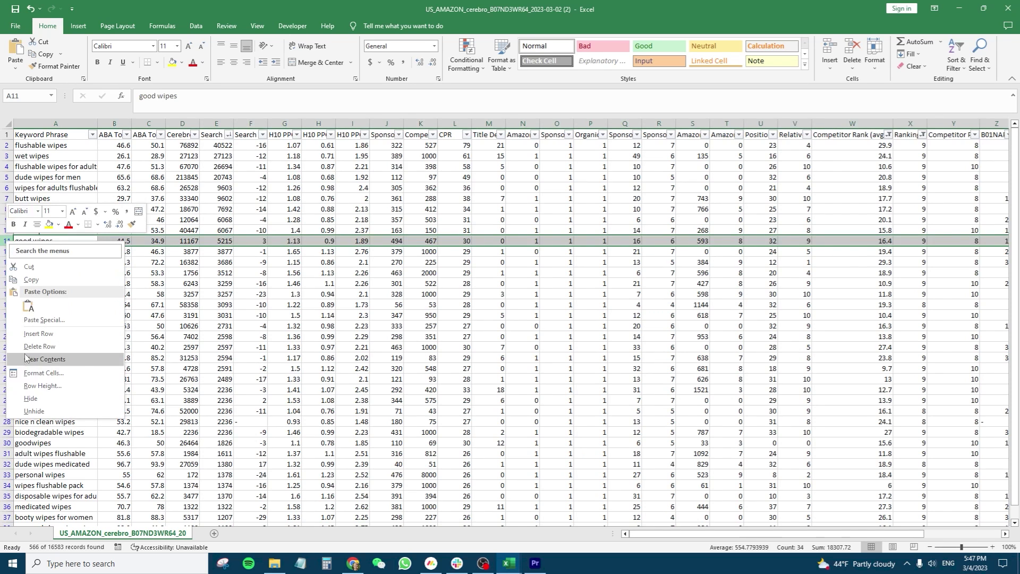
{"action": "key", "text": "Escape"}
- Examine the remaining highest-volume keyword phrases for relevance
{"action": "left_click_drag", "start_coordinate": [30, 145], "coordinate": [37, 209]}
{"action": "left_click", "coordinate": [38, 209]}
{"action": "scroll", "coordinate": [58, 361], "scroll_direction": "down", "scroll_amount": 6}
{"action": "scroll", "coordinate": [59, 361], "scroll_direction": "up", "scroll_amount": 6}
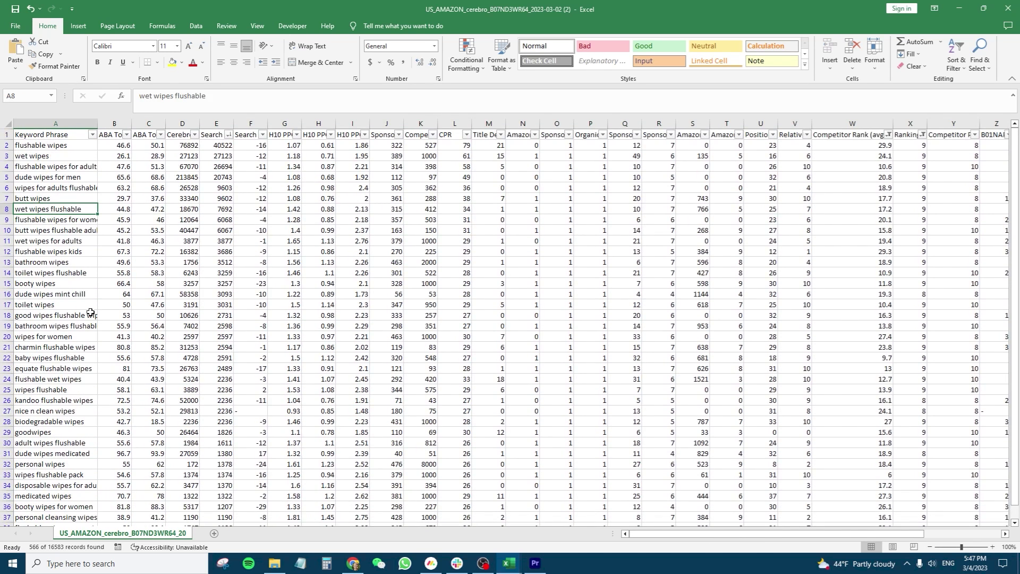
{"action": "left_click_drag", "start_coordinate": [62, 143], "coordinate": [53, 251]}
{"action": "left_click", "coordinate": [53, 251]}
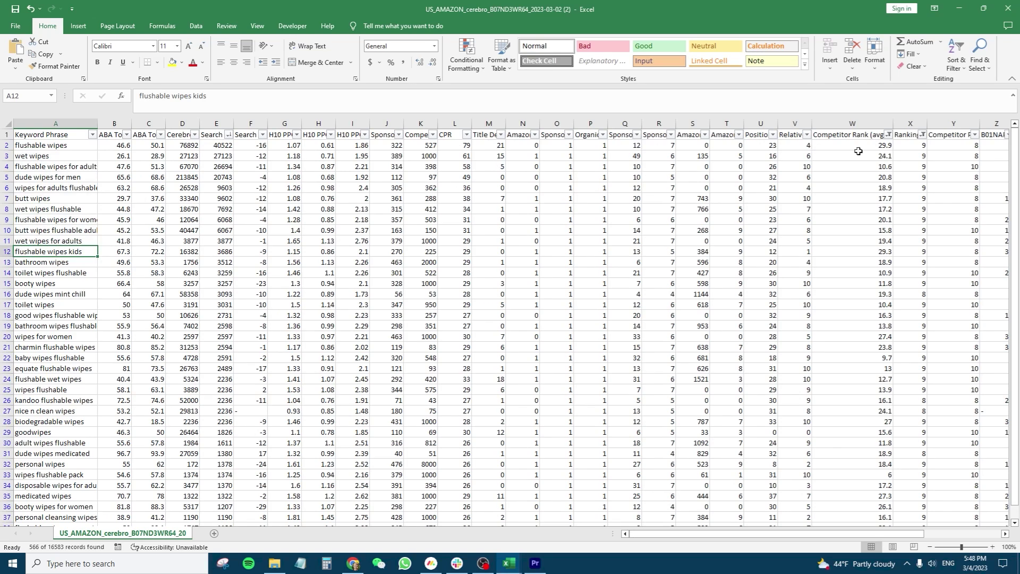
- Tighten the Competitor Rank (avg) filter to values less than 20
{"action": "left_click", "coordinate": [888, 135]}
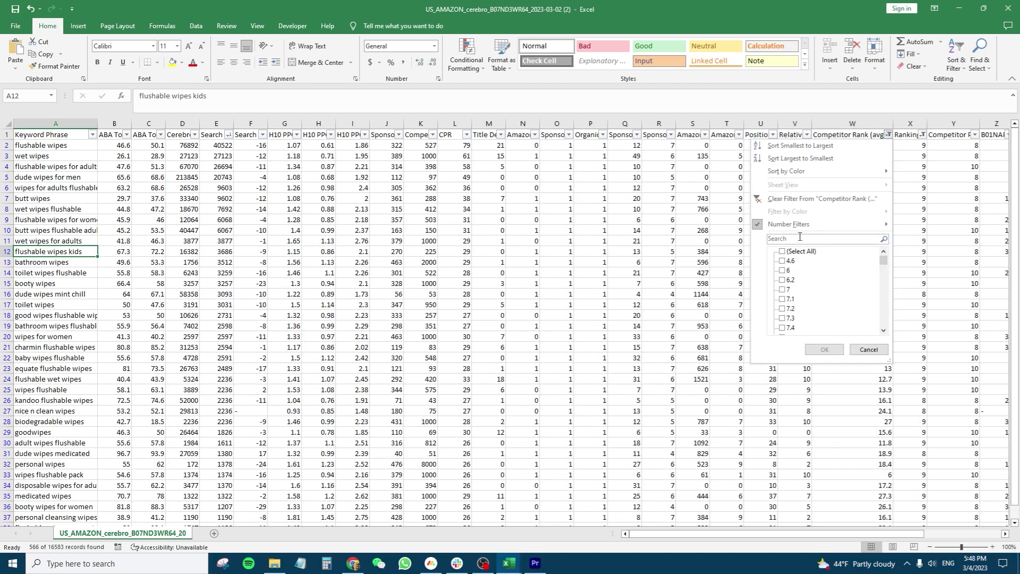
{"action": "mouse_move", "coordinate": [796, 224]}
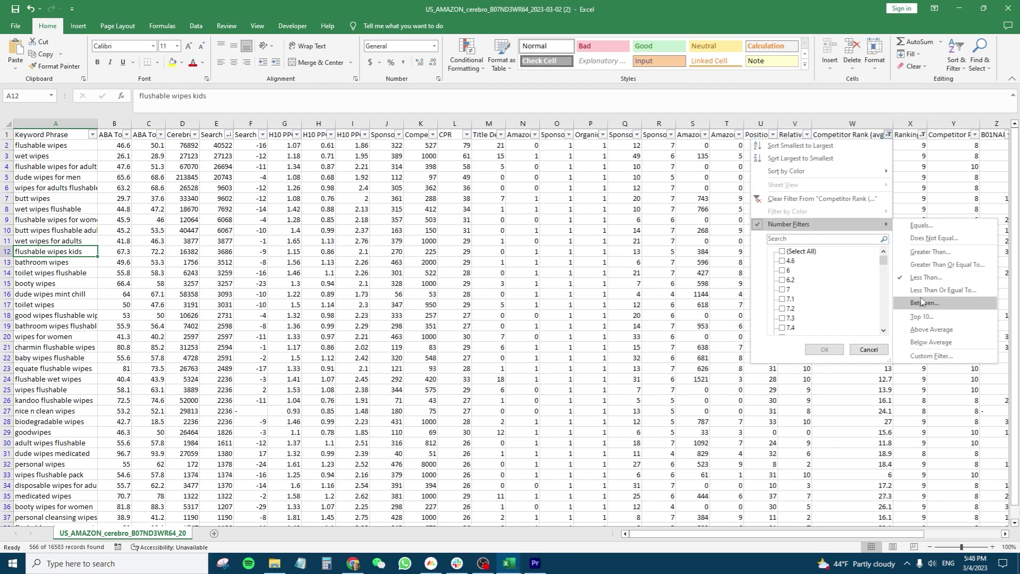
{"action": "left_click", "coordinate": [925, 278]}
{"action": "type", "text": "30"}
{"action": "double_click", "coordinate": [478, 303]}
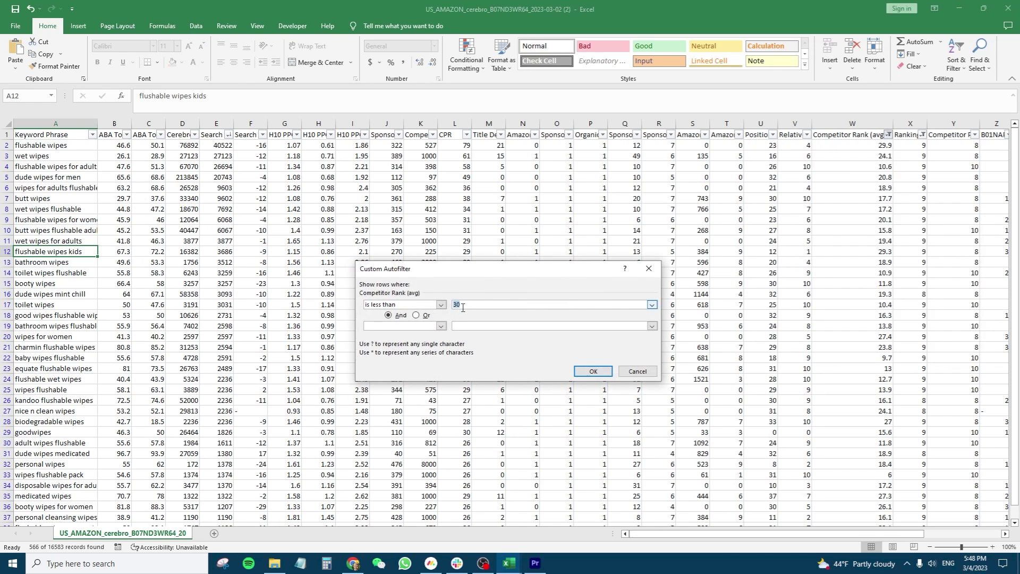
{"action": "left_click", "coordinate": [591, 371]}
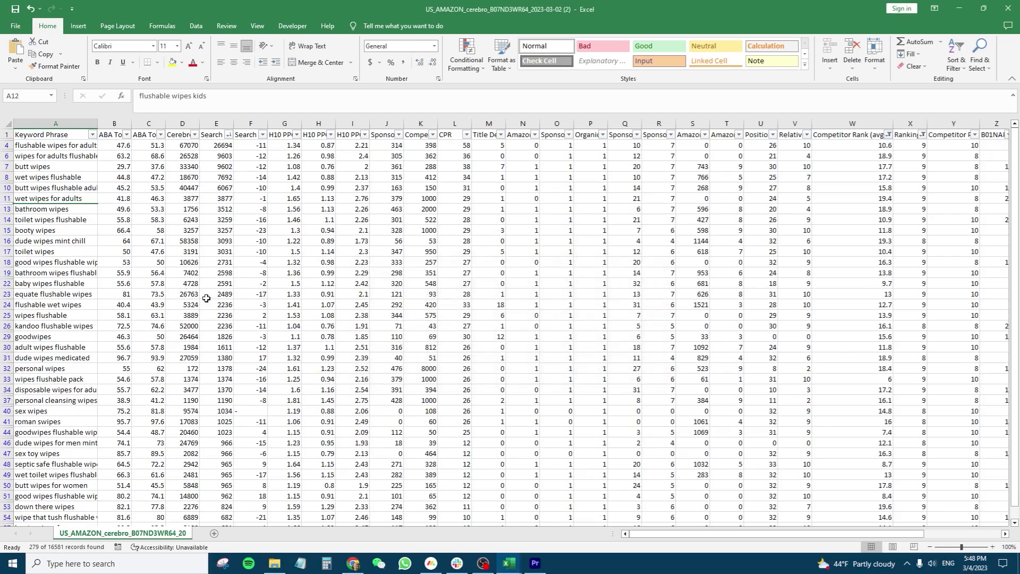
- Examine the newly filtered keyword phrases, checking for branded terms such as "dude wipes mint chill" and "good wipes flushable wipes"
{"action": "scroll", "coordinate": [81, 357], "scroll_direction": "down", "scroll_amount": 10}
{"action": "scroll", "coordinate": [75, 340], "scroll_direction": "up", "scroll_amount": 12}
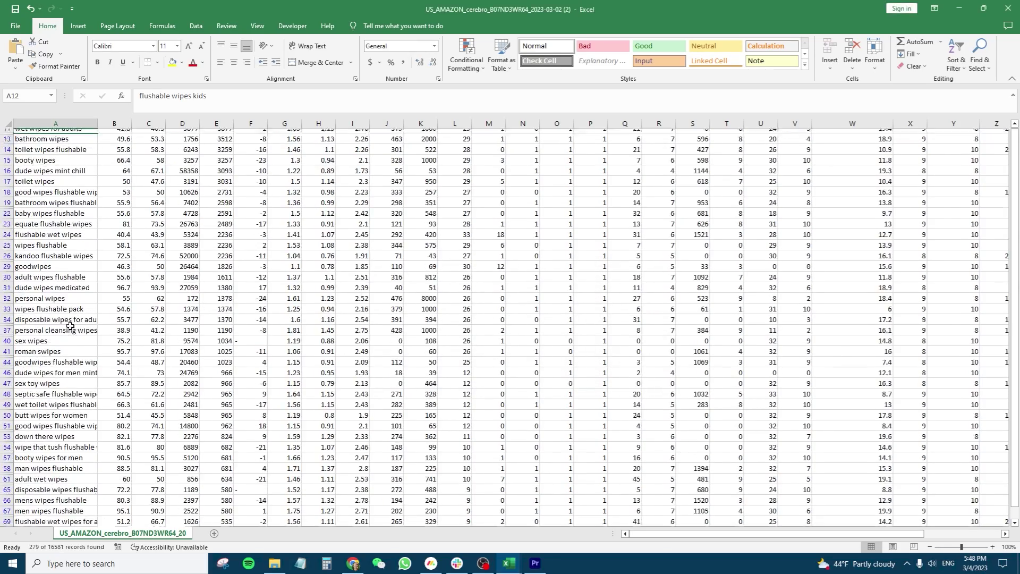
{"action": "left_click_drag", "start_coordinate": [53, 146], "coordinate": [47, 240]}
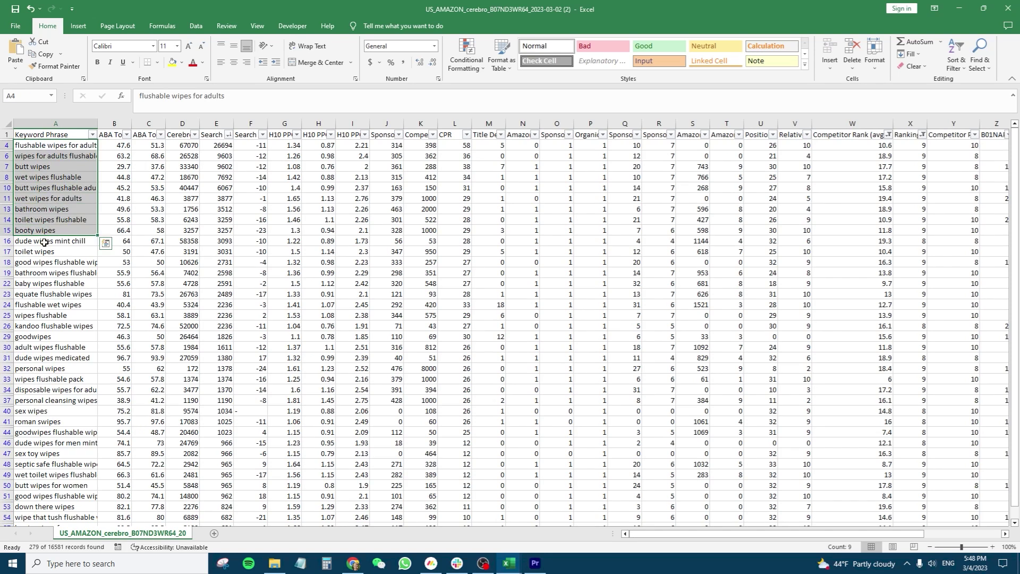
{"action": "left_click", "coordinate": [43, 240]}
{"action": "left_click", "coordinate": [75, 239]}
{"action": "left_click", "coordinate": [39, 244]}
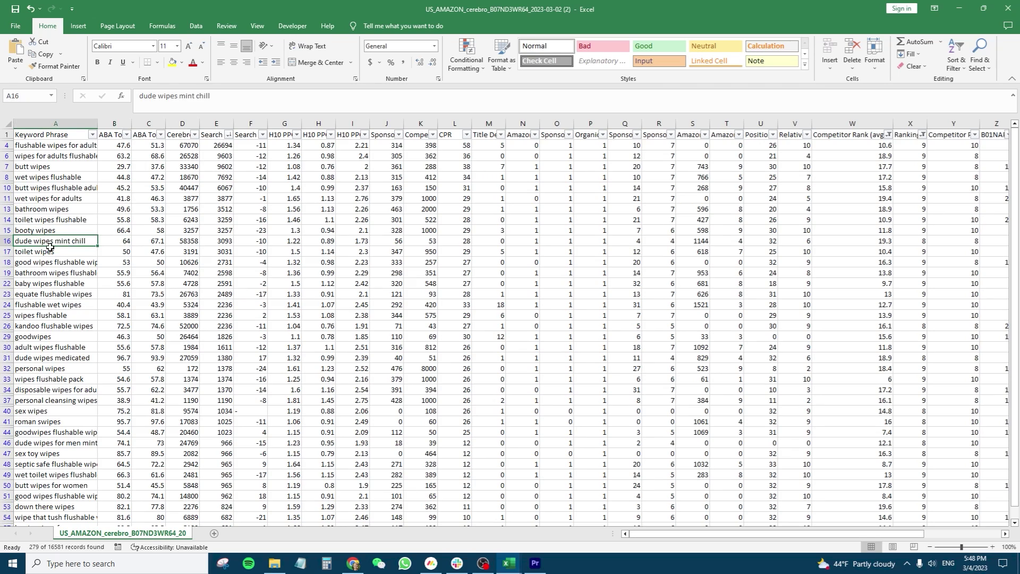
{"action": "left_click_drag", "start_coordinate": [34, 243], "coordinate": [35, 252]}
{"action": "left_click", "coordinate": [35, 251]}
{"action": "left_click", "coordinate": [36, 242]}
{"action": "left_click", "coordinate": [54, 265]}
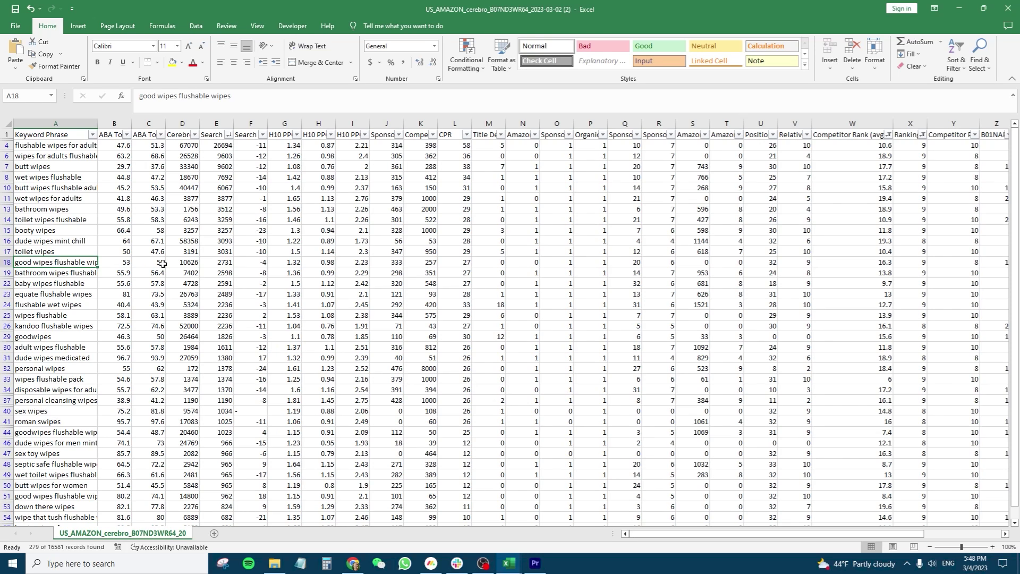
{"action": "left_click_drag", "start_coordinate": [36, 230], "coordinate": [36, 262]}
- Review the metric columns of the top filtered keywords and the filter options of the Competitor Rank (avg) column
{"action": "left_click_drag", "start_coordinate": [796, 146], "coordinate": [216, 187]}
{"action": "left_click_drag", "start_coordinate": [420, 145], "coordinate": [182, 262]}
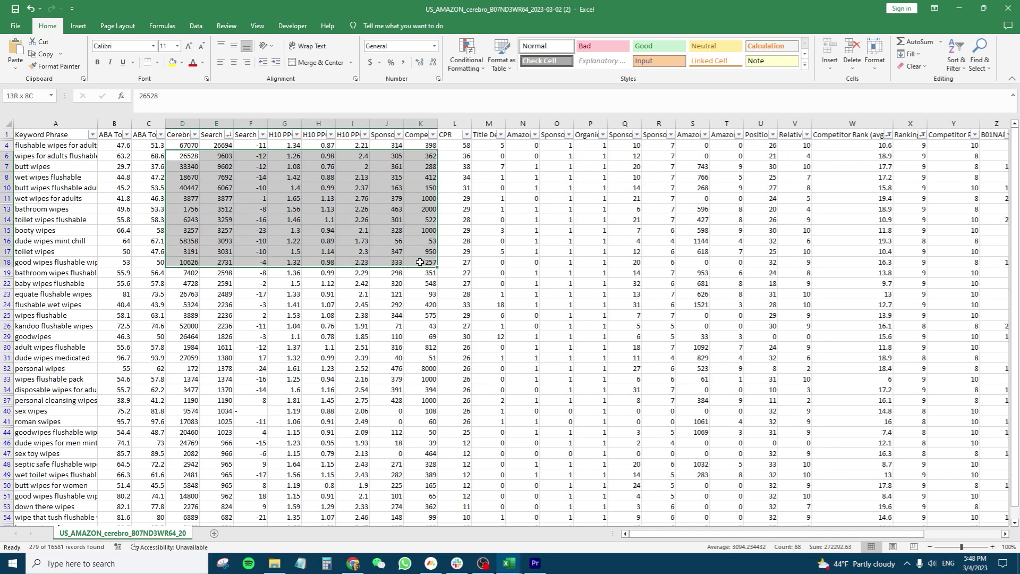
{"action": "left_click", "coordinate": [420, 262]}
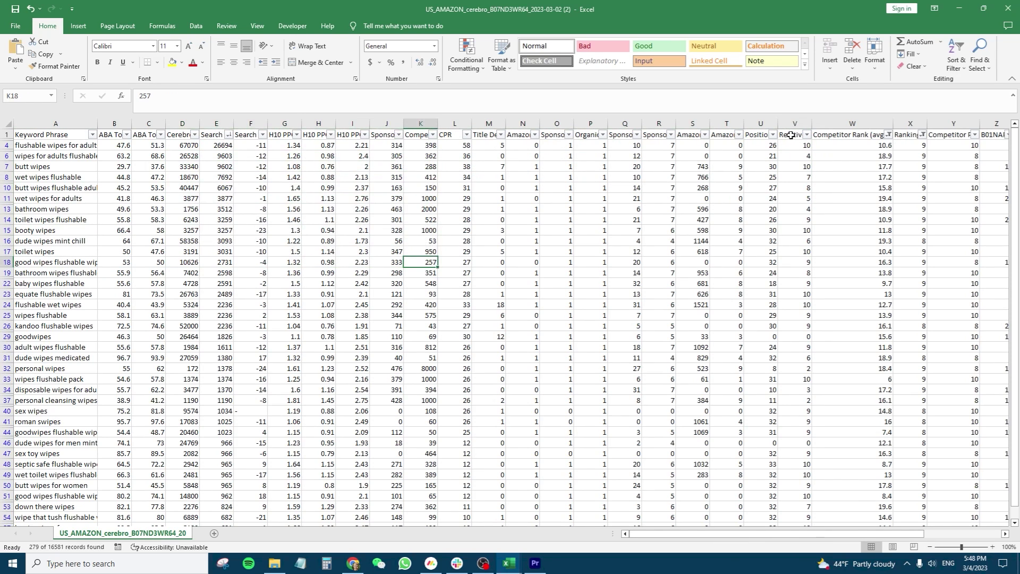
{"action": "left_click", "coordinate": [888, 134]}
{"action": "mouse_move", "coordinate": [794, 145]}
{"action": "left_mouse_down"}
{"action": "mouse_move", "coordinate": [952, 146]}
{"action": "mouse_move", "coordinate": [795, 146]}
{"action": "left_mouse_up"}
{"action": "left_click", "coordinate": [591, 304]}
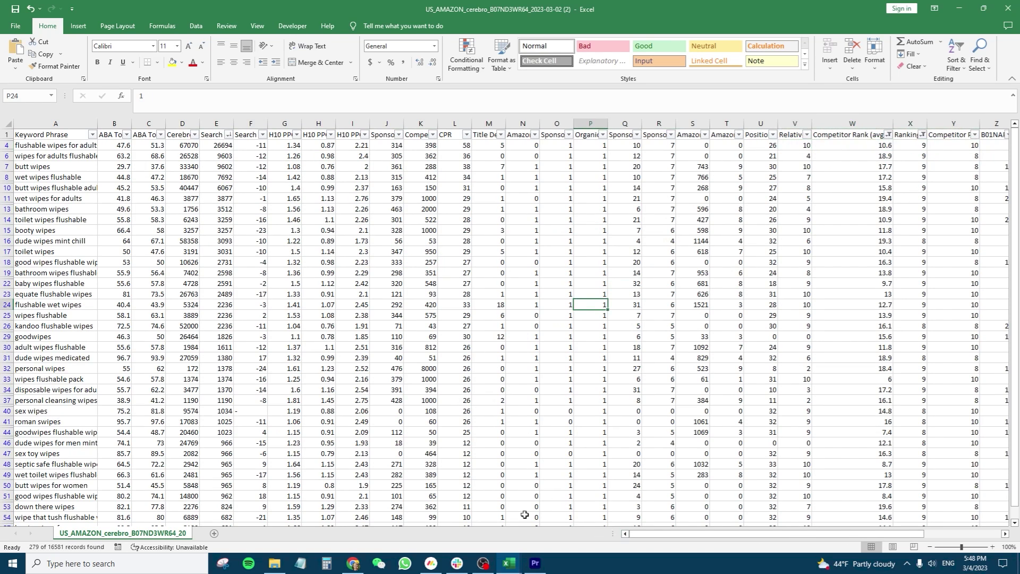
- Copy the first five visible keyword phrases, from "flushable wipes for adults" to "butt wipes flushable adult", into a blank Notepad note
{"action": "left_click_drag", "start_coordinate": [42, 145], "coordinate": [48, 187]}
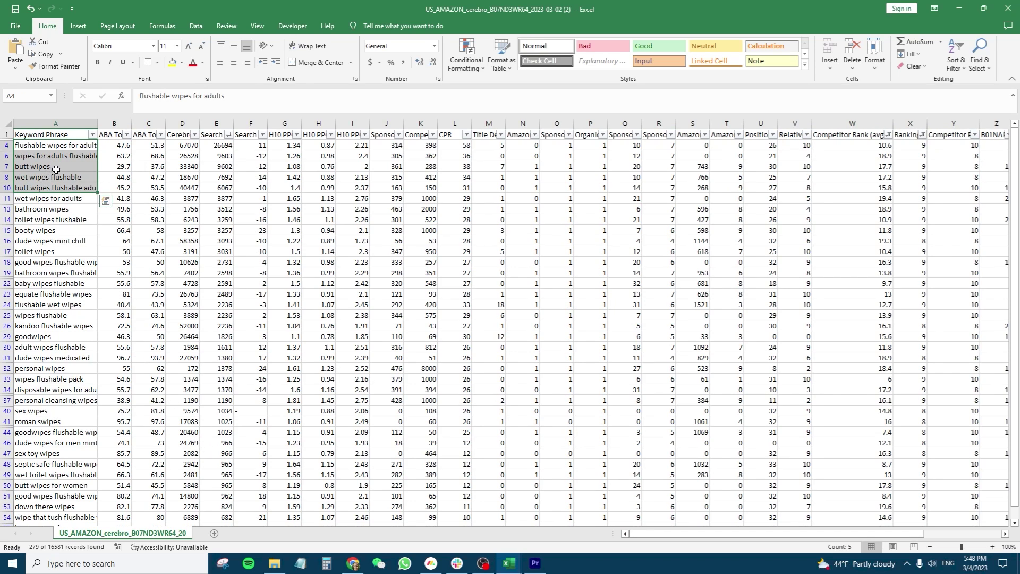
{"action": "key", "text": "ctrl+c"}
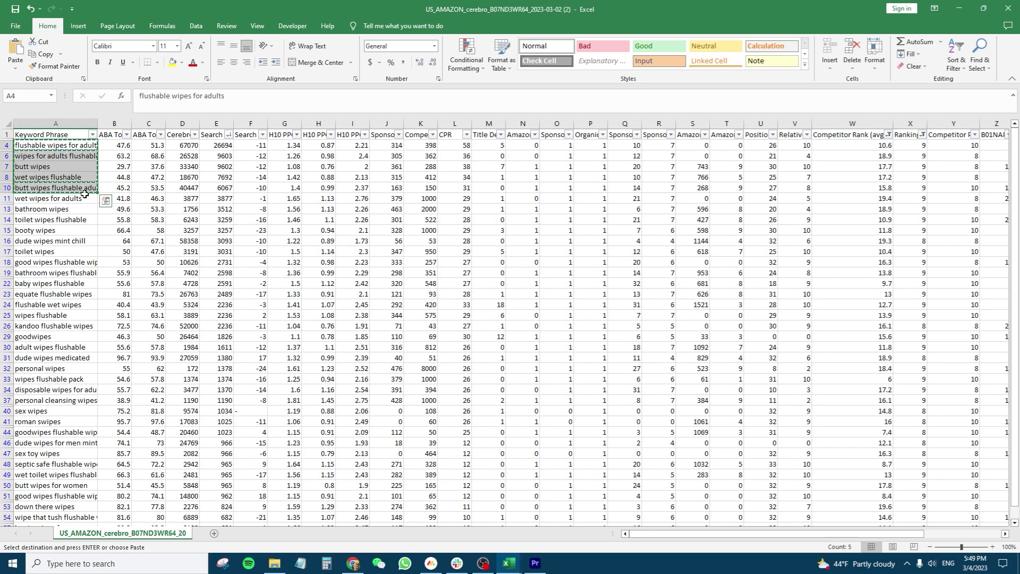
{"action": "left_click", "coordinate": [327, 564]}
{"action": "left_click", "coordinate": [302, 133]}
{"action": "left_click", "coordinate": [300, 563]}
{"action": "key", "text": "ctrl+v"}
{"action": "left_click_drag", "start_coordinate": [372, 165], "coordinate": [739, 171]}
- Review the five pasted keywords in the note as one group, repositioning the Notepad window beside the sheet
{"action": "left_click_drag", "start_coordinate": [669, 269], "coordinate": [501, 171]}
{"action": "left_click", "coordinate": [667, 291]}
{"action": "left_click_drag", "start_coordinate": [667, 292], "coordinate": [507, 188]}
{"action": "left_click", "coordinate": [644, 286]}
{"action": "left_click_drag", "start_coordinate": [662, 260], "coordinate": [495, 208]}
{"action": "left_click", "coordinate": [667, 255]}
{"action": "left_click", "coordinate": [516, 197]}
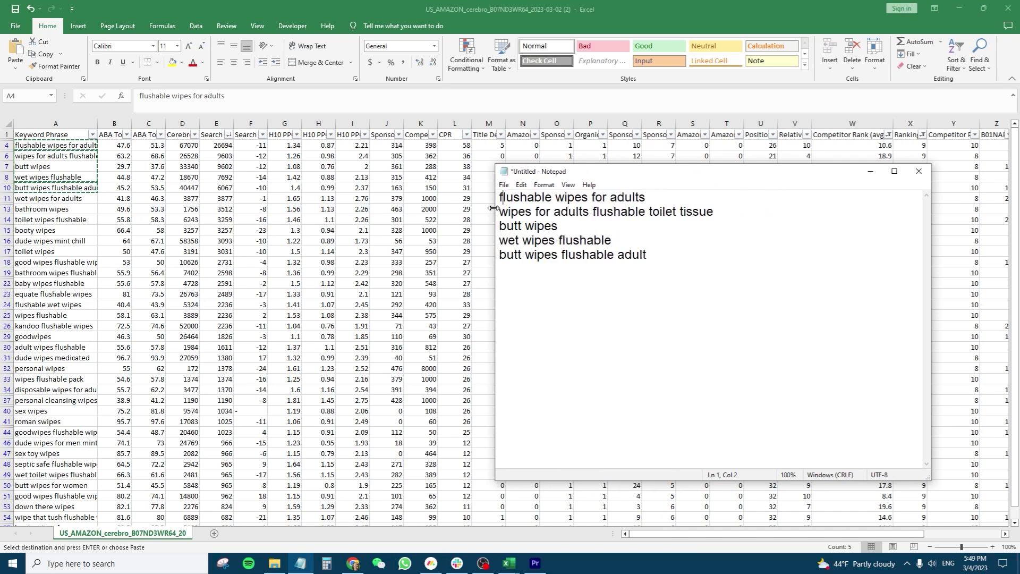
{"action": "left_click_drag", "start_coordinate": [531, 171], "coordinate": [434, 162]}
{"action": "left_click_drag", "start_coordinate": [593, 242], "coordinate": [404, 189]}
{"action": "left_click", "coordinate": [557, 245]}
{"action": "key", "text": "ctrl+a"}
{"action": "left_click", "coordinate": [580, 244]}
{"action": "key", "text": "ctrl+a"}
- Switch back to Excel, clear the copy selection and highlight the keyword phrases in A6 to A10
{"action": "key", "text": "alt+Tab"}
{"action": "key", "text": "Escape"}
{"action": "left_click_drag", "start_coordinate": [32, 155], "coordinate": [31, 184]}
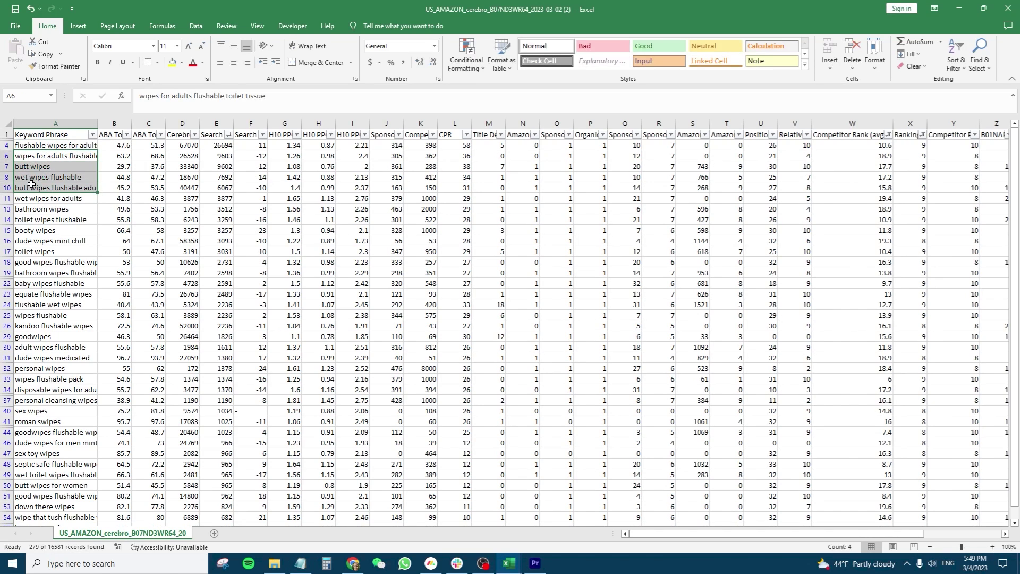
- Fill the rows of the first five visible keywords, rows 4 to 10, with yellow
{"action": "left_click_drag", "start_coordinate": [32, 145], "coordinate": [5, 189]}
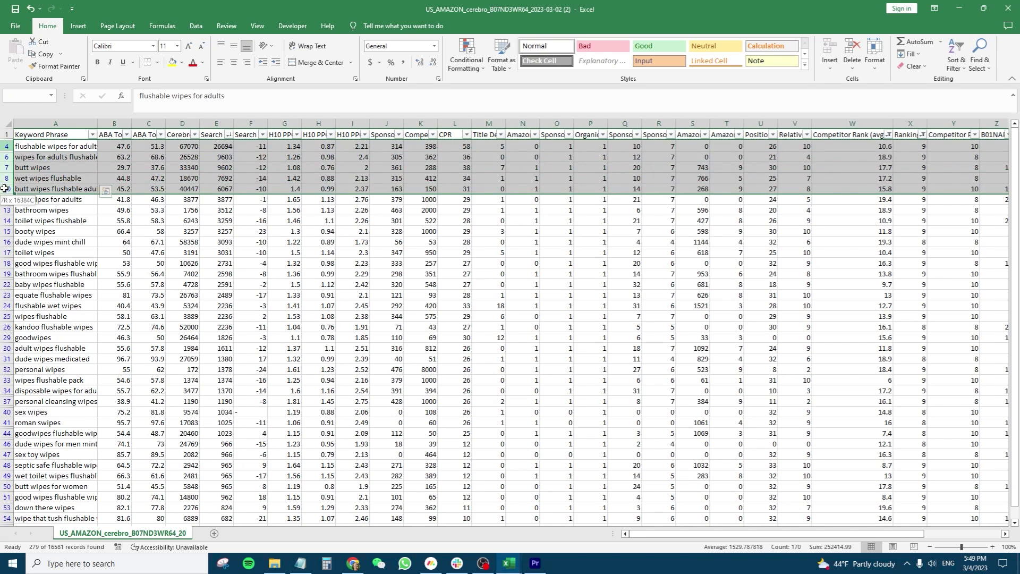
{"action": "left_click", "coordinate": [181, 63]}
{"action": "left_click", "coordinate": [199, 147]}
- Review the highlighted keywords and the next group of five phrases, from "wet wipes for adults" to "dude wipes mint chill"
{"action": "left_click", "coordinate": [53, 146]}
{"action": "left_click", "coordinate": [53, 231]}
{"action": "left_click_drag", "start_coordinate": [69, 146], "coordinate": [50, 284]}
{"action": "left_click", "coordinate": [53, 189]}
{"action": "left_click", "coordinate": [50, 285]}
{"action": "left_click_drag", "start_coordinate": [51, 198], "coordinate": [41, 243]}
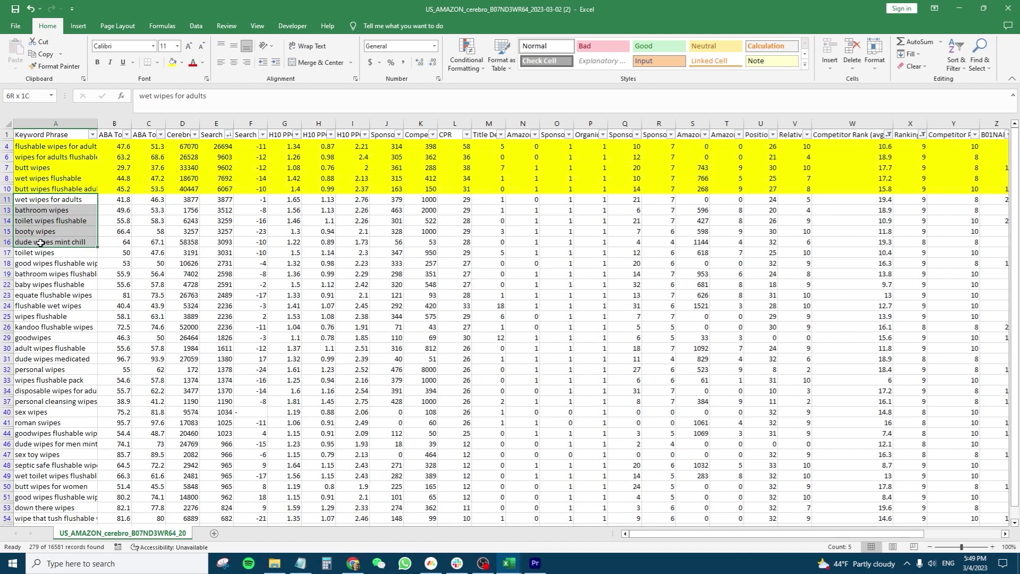
{"action": "left_click_drag", "start_coordinate": [56, 189], "coordinate": [57, 147]}
{"action": "left_click_drag", "start_coordinate": [32, 199], "coordinate": [38, 241]}
{"action": "left_click", "coordinate": [39, 242]}
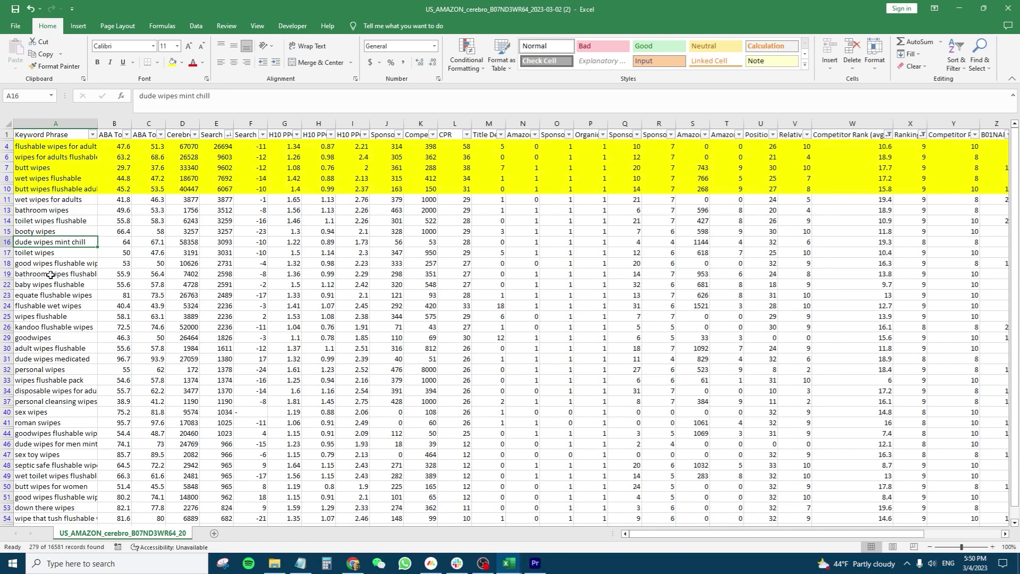
{"action": "left_click", "coordinate": [43, 294]}
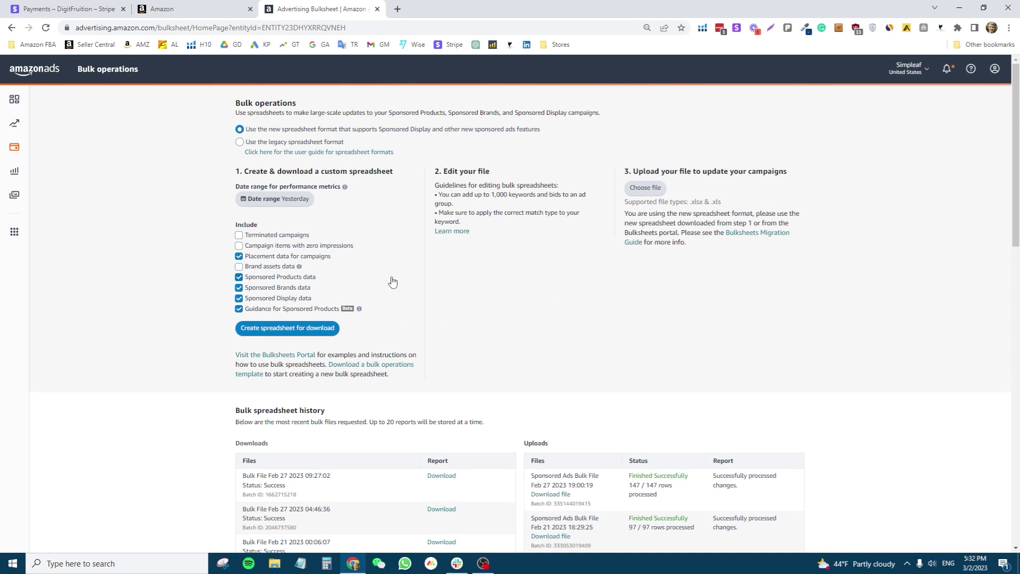
- Open Bulk operations in Amazon Ads and set the date range for performance metrics to Feb 21, 2023 - Feb 28, 2023
{"action": "mouse_move", "coordinate": [14, 147]}
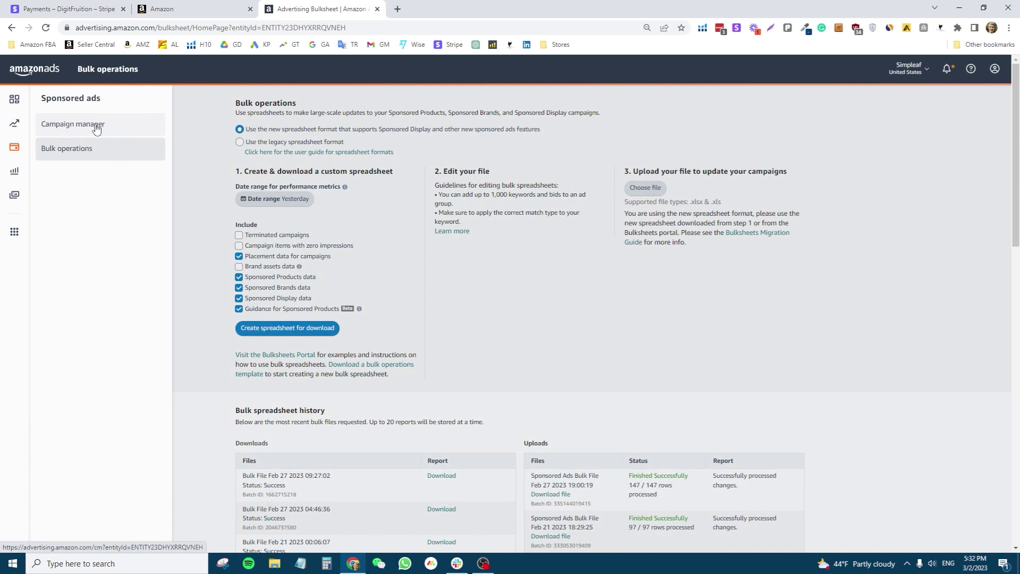
{"action": "left_click", "coordinate": [68, 148]}
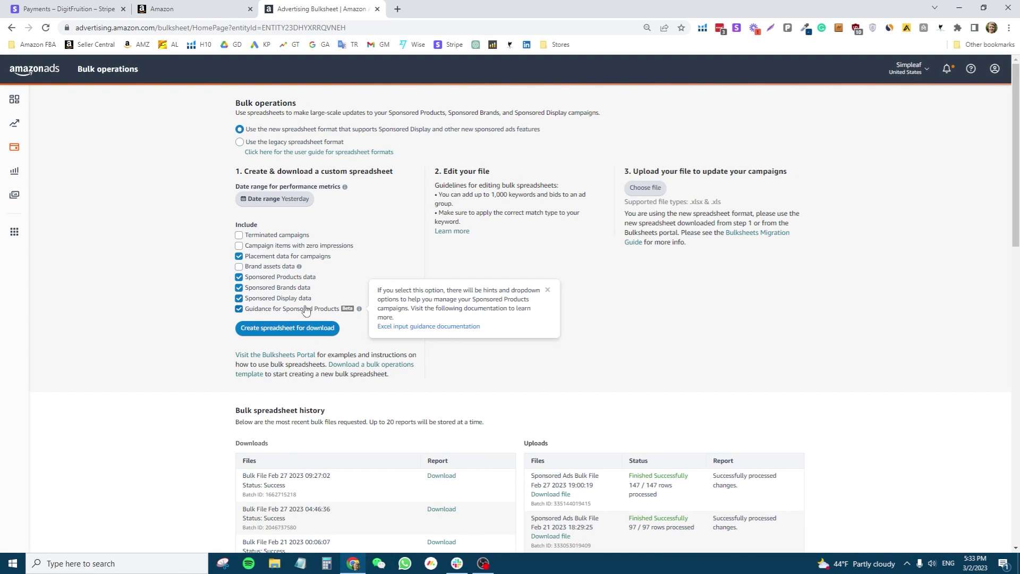
{"action": "left_click", "coordinate": [293, 200]}
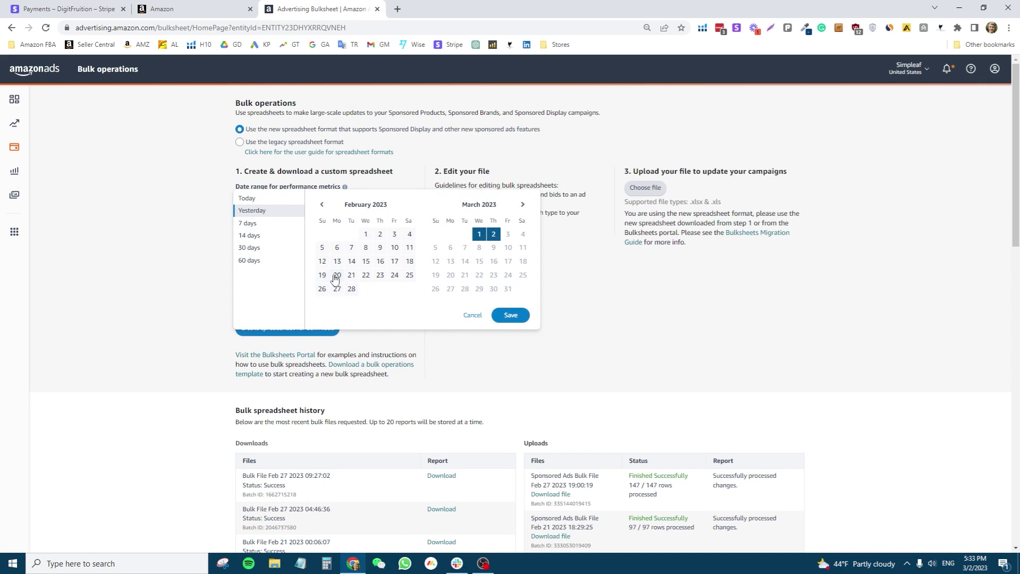
{"action": "left_click", "coordinate": [352, 278]}
{"action": "left_click", "coordinate": [351, 292]}
{"action": "left_click", "coordinate": [351, 291]}
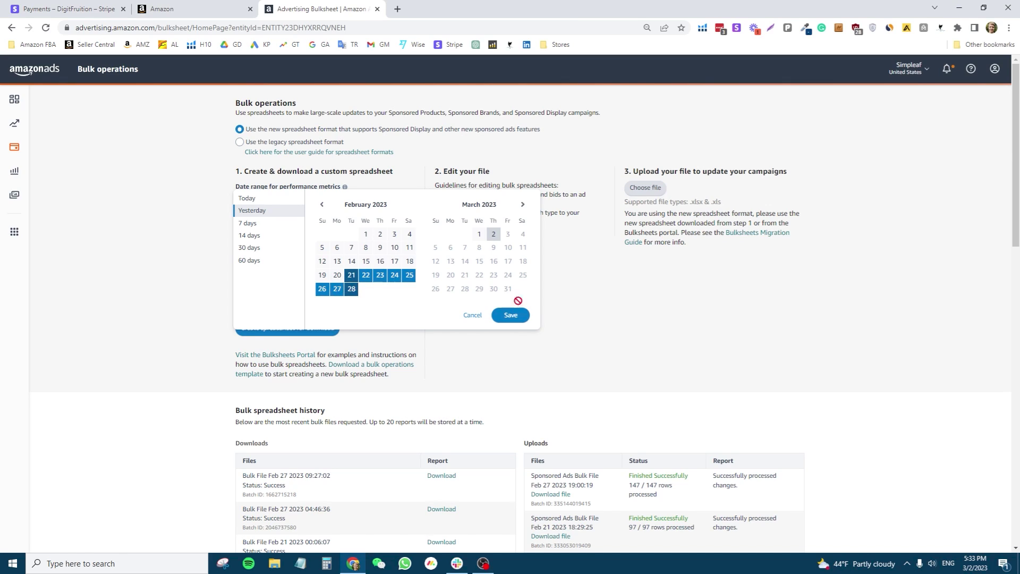
{"action": "left_click", "coordinate": [510, 314]}
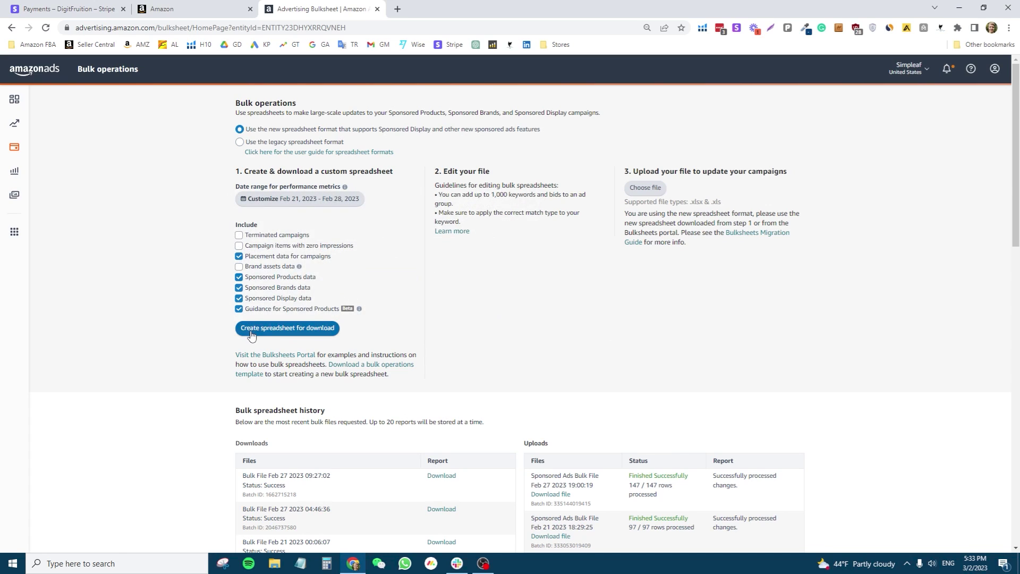
- Create the bulk spreadsheet for download and look through the bulk spreadsheet history
{"action": "left_click", "coordinate": [311, 339]}
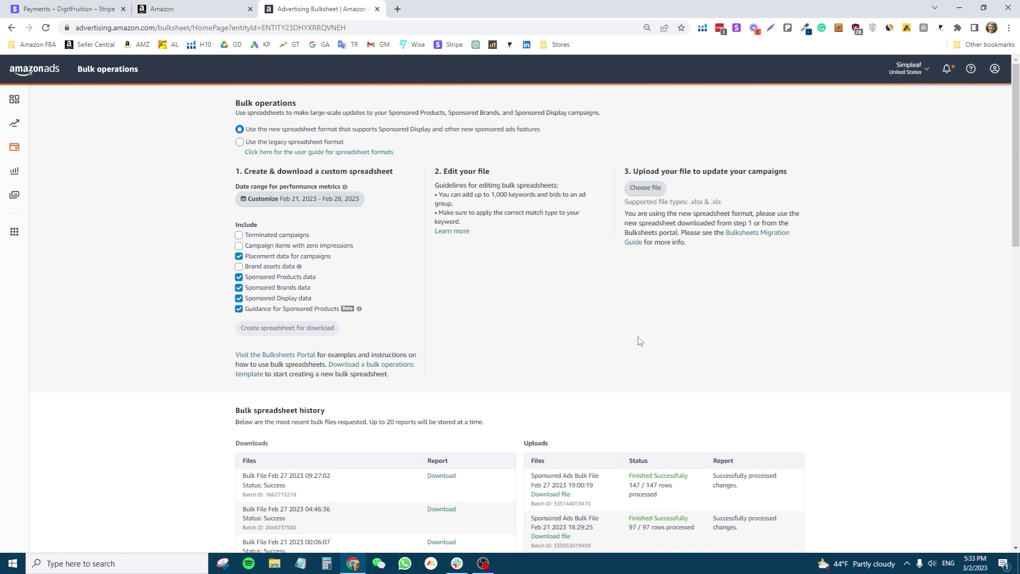
{"action": "scroll", "coordinate": [636, 341], "scroll_direction": "down", "scroll_amount": 1}
{"action": "scroll", "coordinate": [575, 448], "scroll_direction": "down", "scroll_amount": 2}
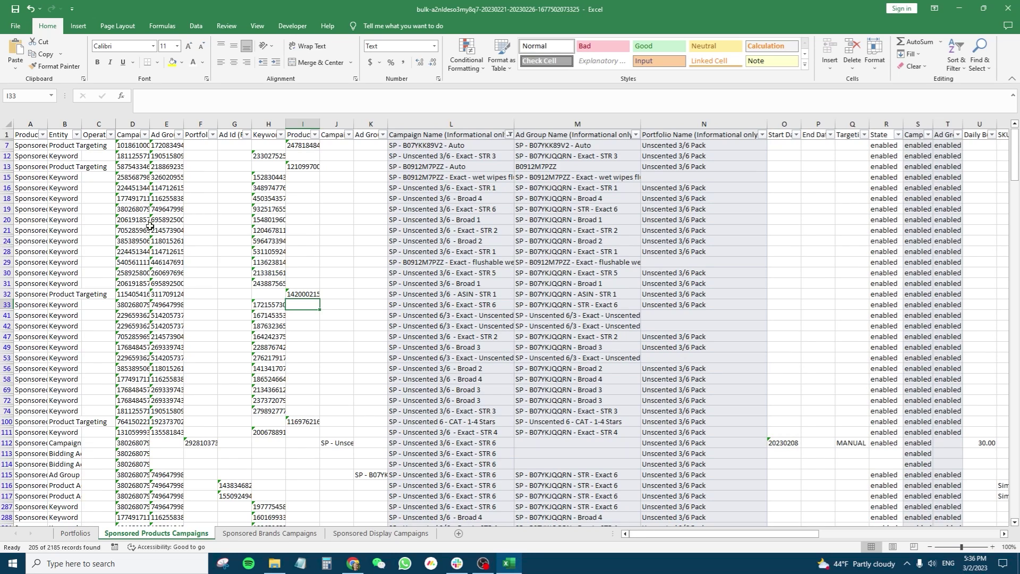
- In the bulk file's Sponsored Products Campaigns sheet in Excel, filter the Entity column to Keyword and Product Targeting only
{"action": "left_click", "coordinate": [58, 137]}
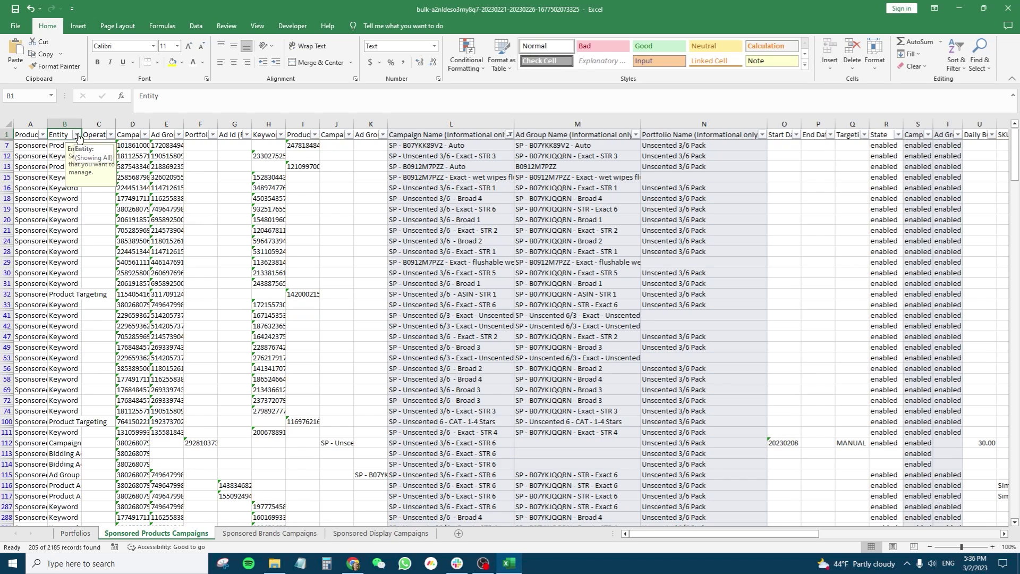
{"action": "left_click", "coordinate": [76, 135]}
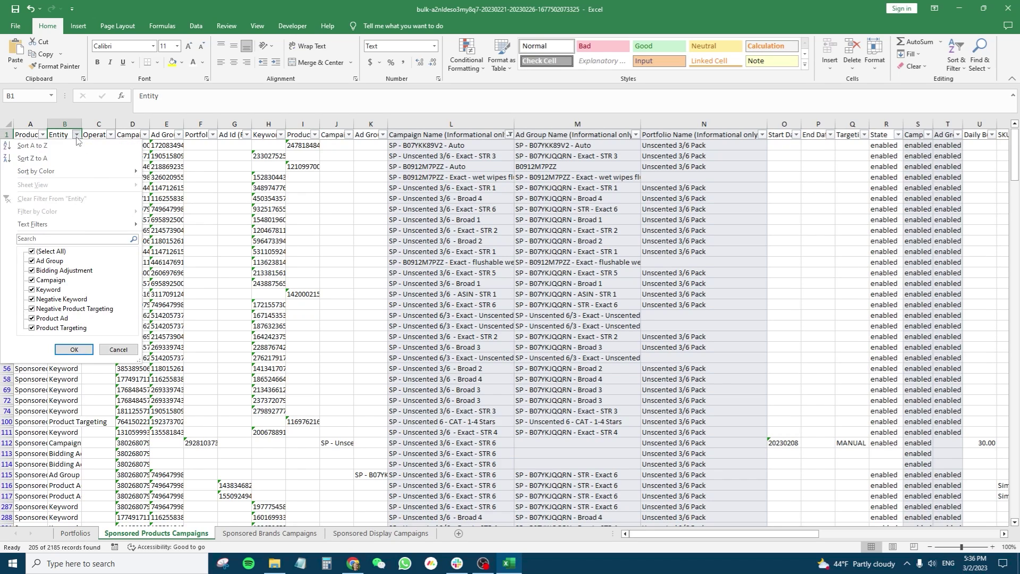
{"action": "left_click", "coordinate": [44, 252]}
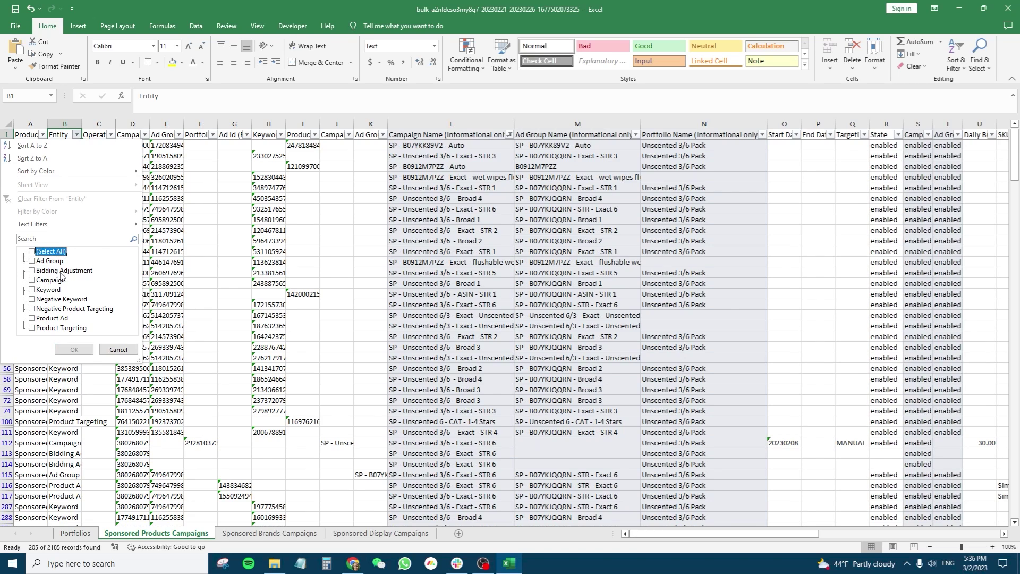
{"action": "left_click", "coordinate": [32, 289]}
{"action": "left_click", "coordinate": [43, 327]}
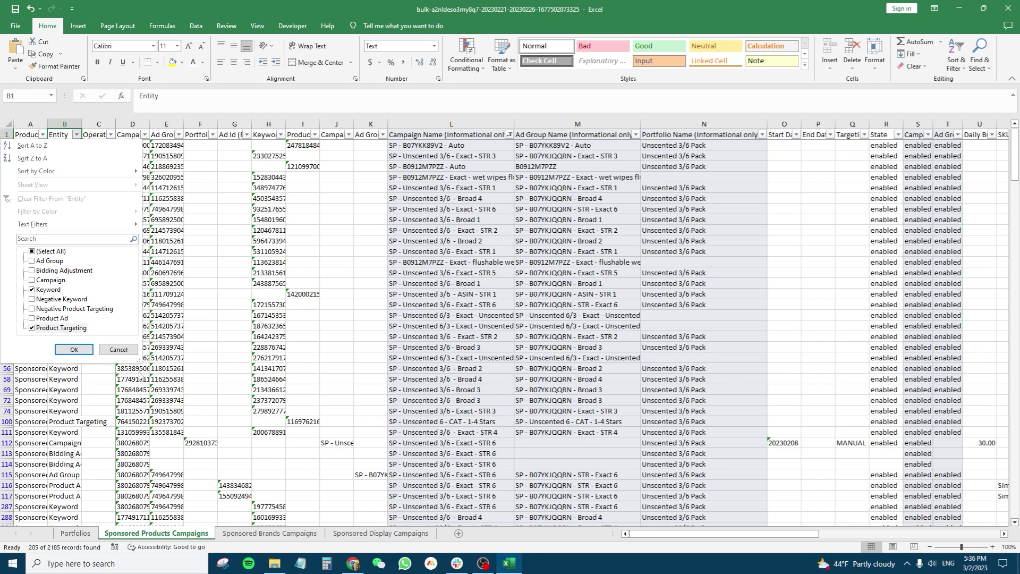
{"action": "left_click", "coordinate": [74, 349]}
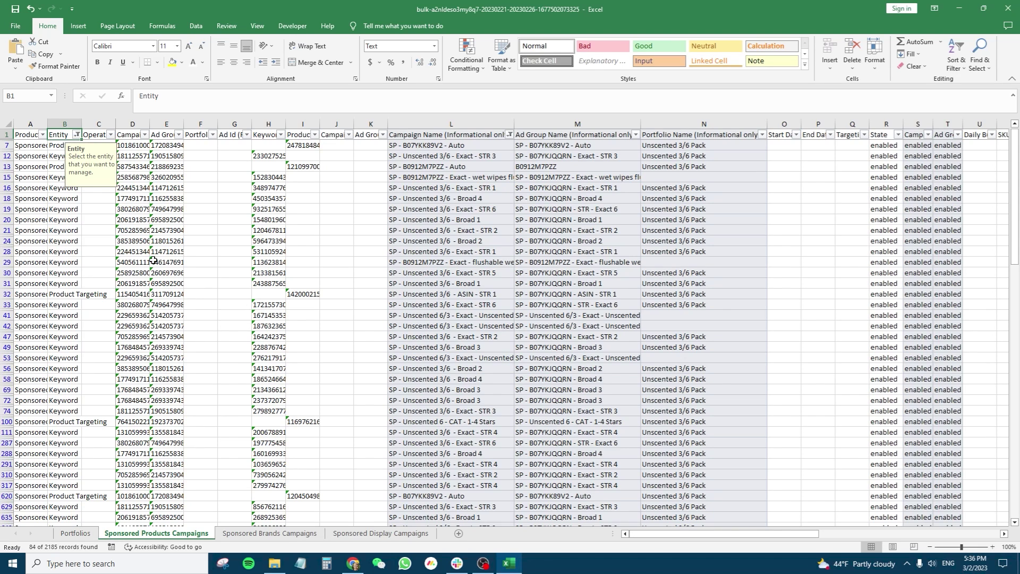
- Sort the filtered rows by the Spend column from largest to smallest, expanding the selection to the whole table
{"action": "left_click_drag", "start_coordinate": [658, 534], "coordinate": [837, 548]}
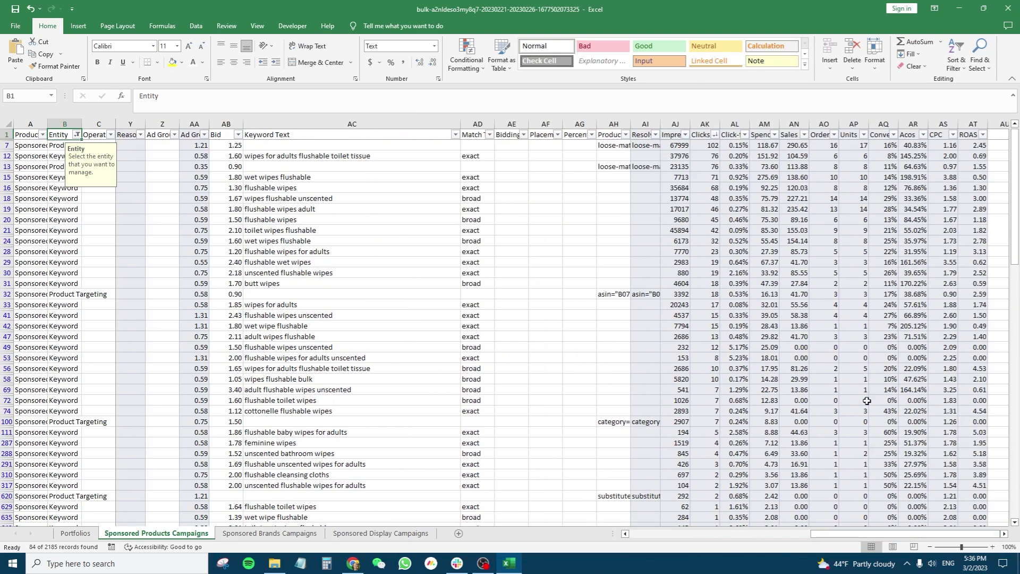
{"action": "left_click", "coordinate": [759, 124]}
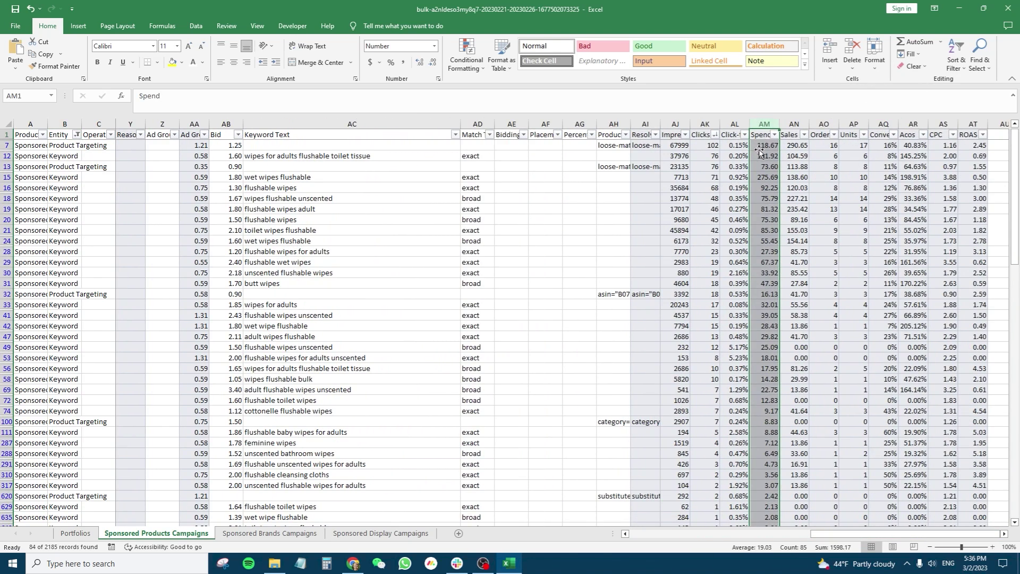
{"action": "left_click", "coordinate": [955, 63]}
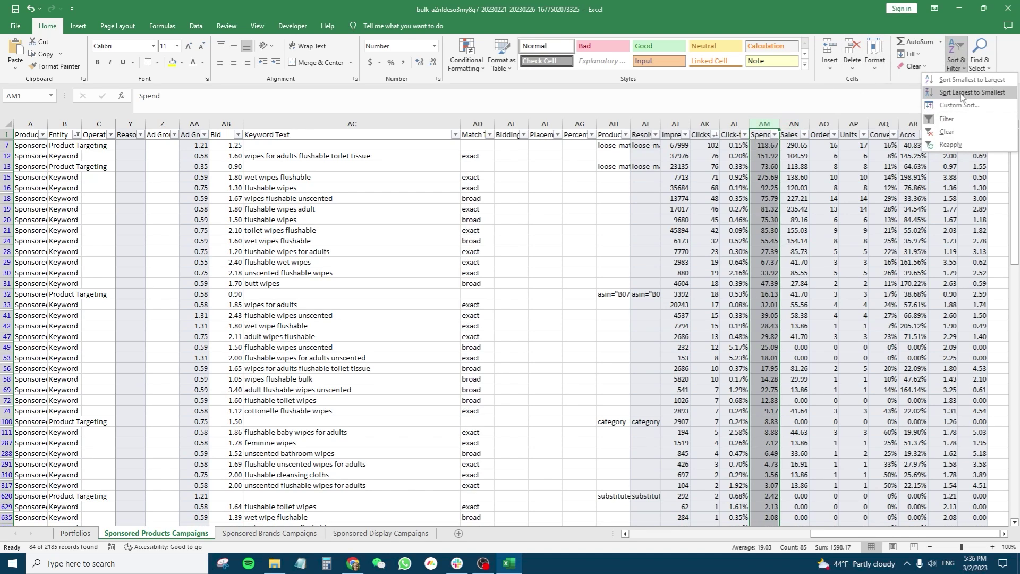
{"action": "left_click", "coordinate": [960, 92]}
{"action": "left_click", "coordinate": [425, 241]}
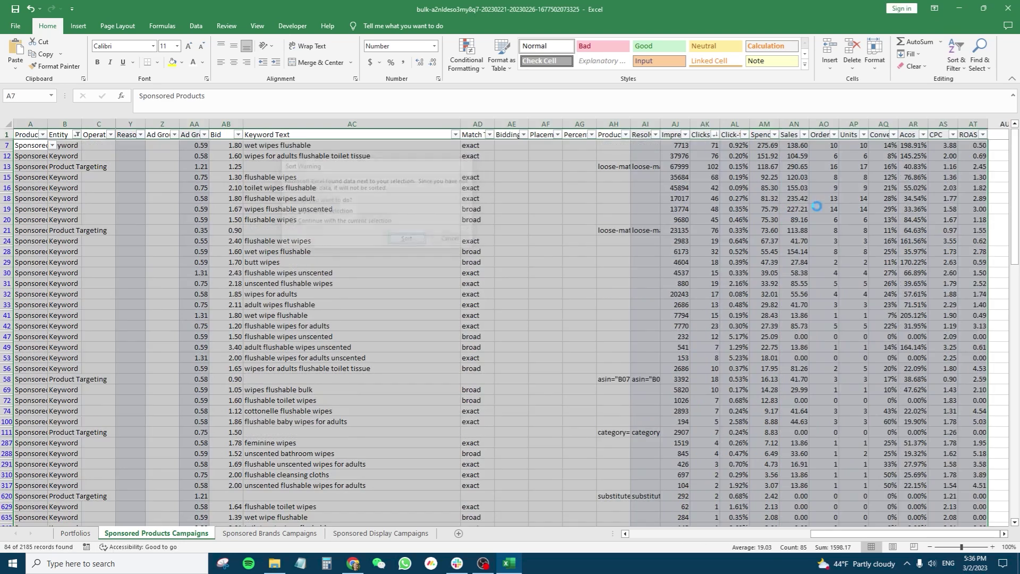
- Examine the spend, click-through rate, sales and ACOS of the highest-spending targets, comparing "wet wipes flushable" with "wipes flushable unscented"
{"action": "left_click_drag", "start_coordinate": [765, 147], "coordinate": [765, 166]}
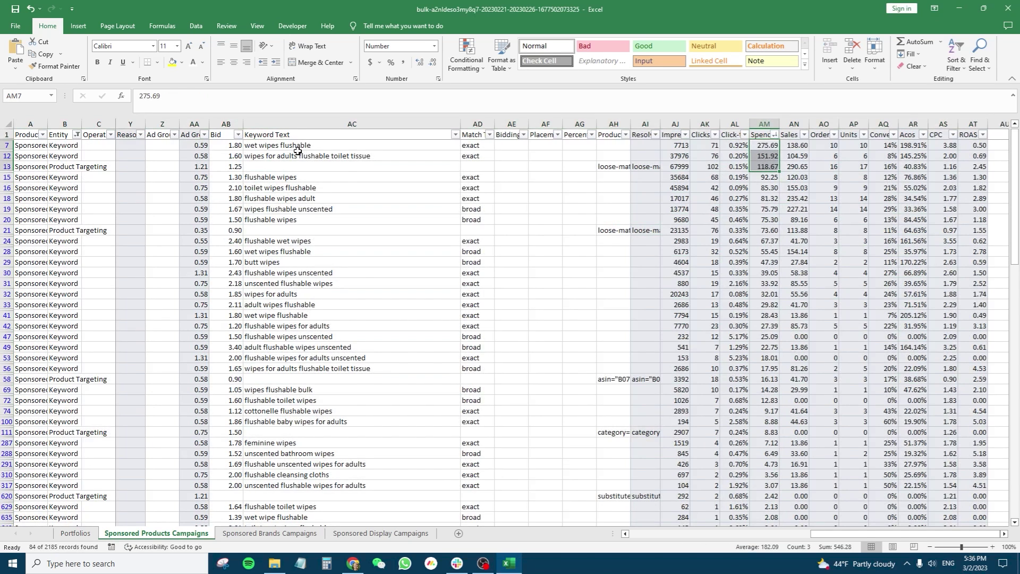
{"action": "left_click", "coordinate": [736, 166]}
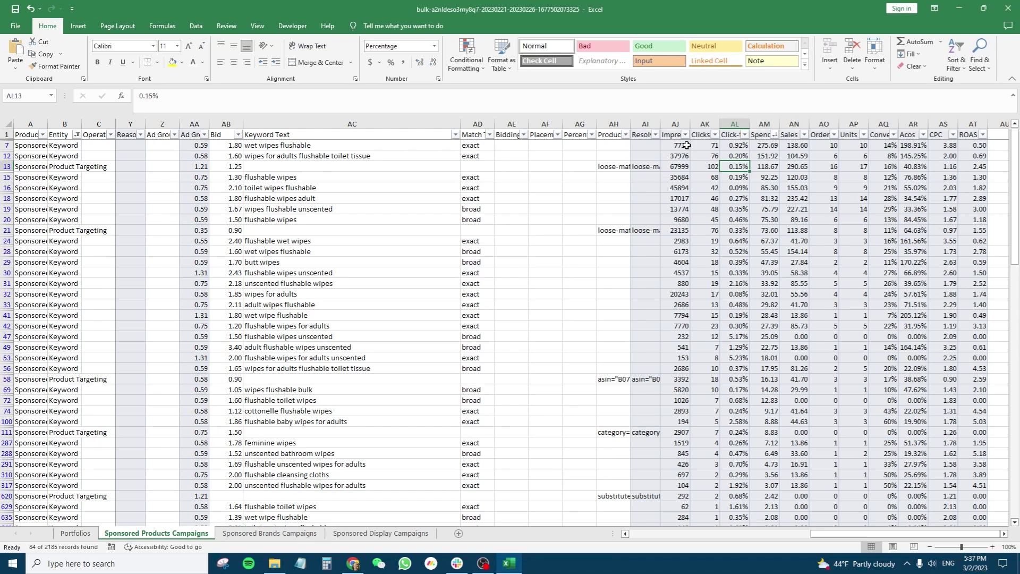
{"action": "key", "text": "Up"}
{"action": "key", "text": "Up"}
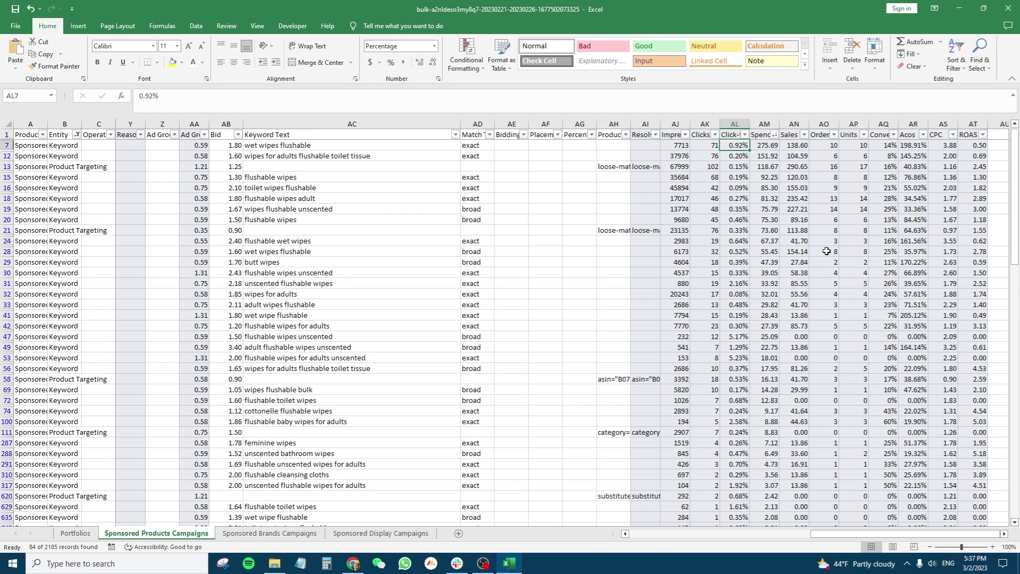
{"action": "left_click", "coordinate": [911, 210]}
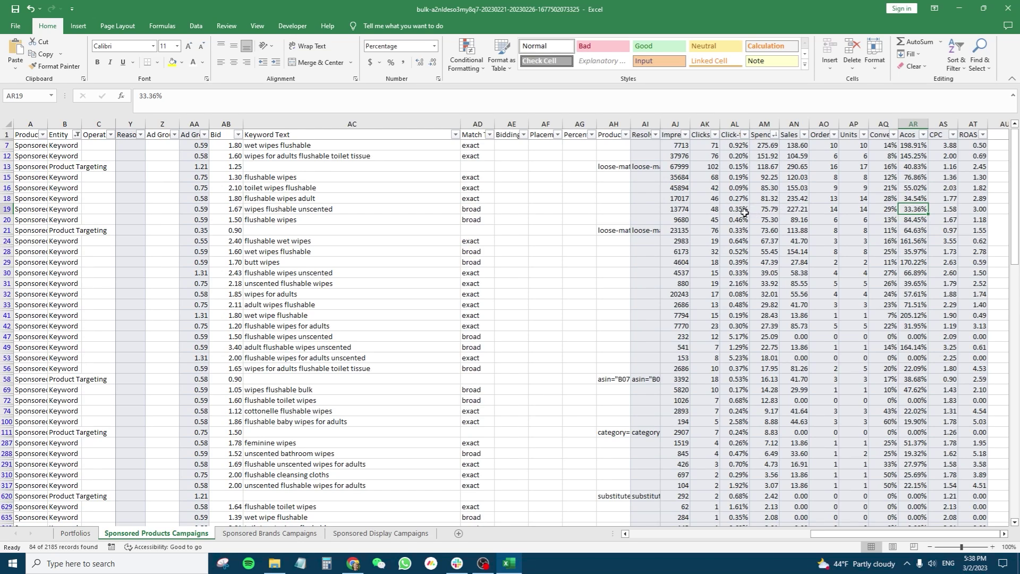
{"action": "left_click", "coordinate": [768, 211]}
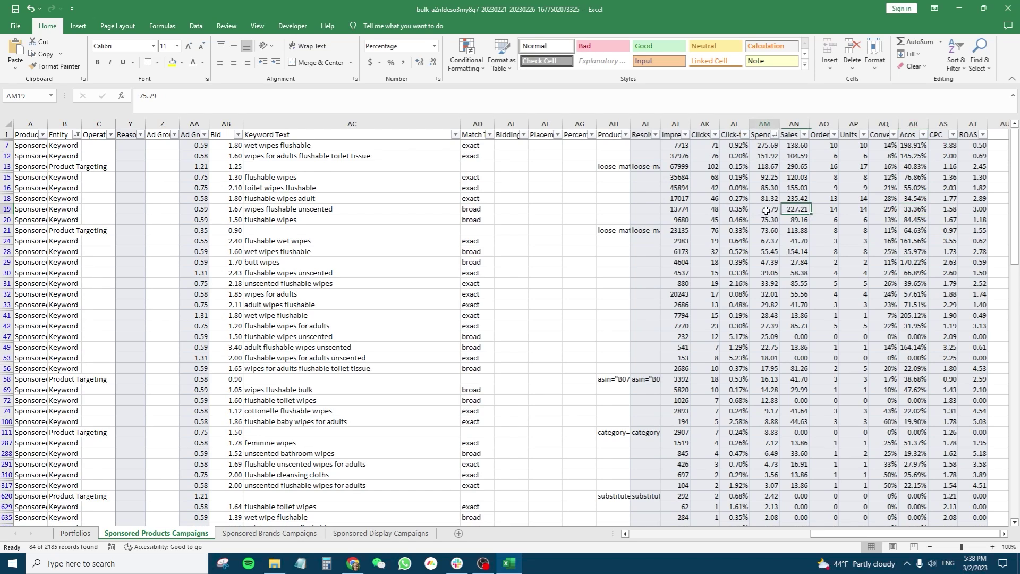
{"action": "left_click", "coordinate": [794, 210]}
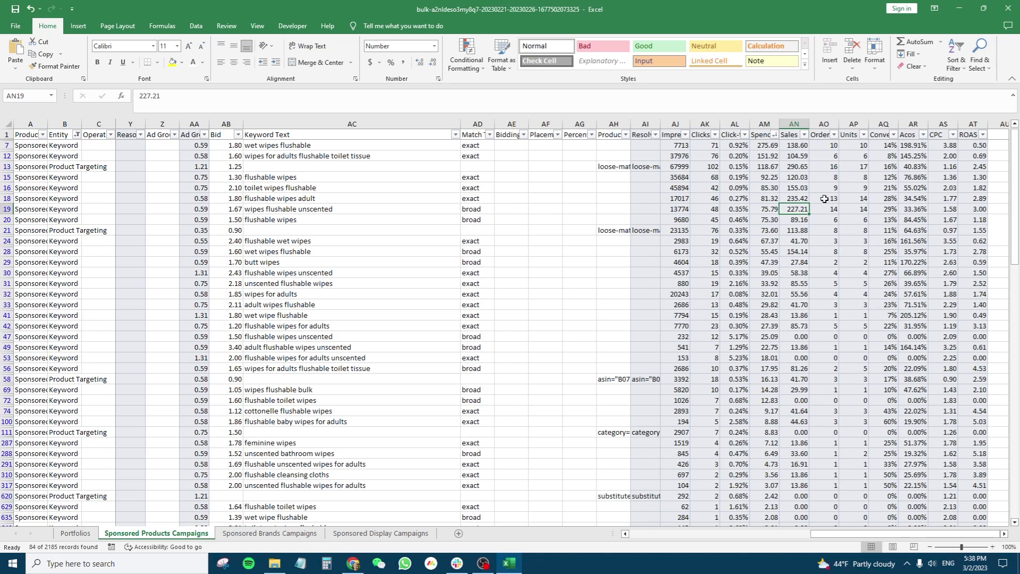
{"action": "left_click", "coordinate": [913, 147]}
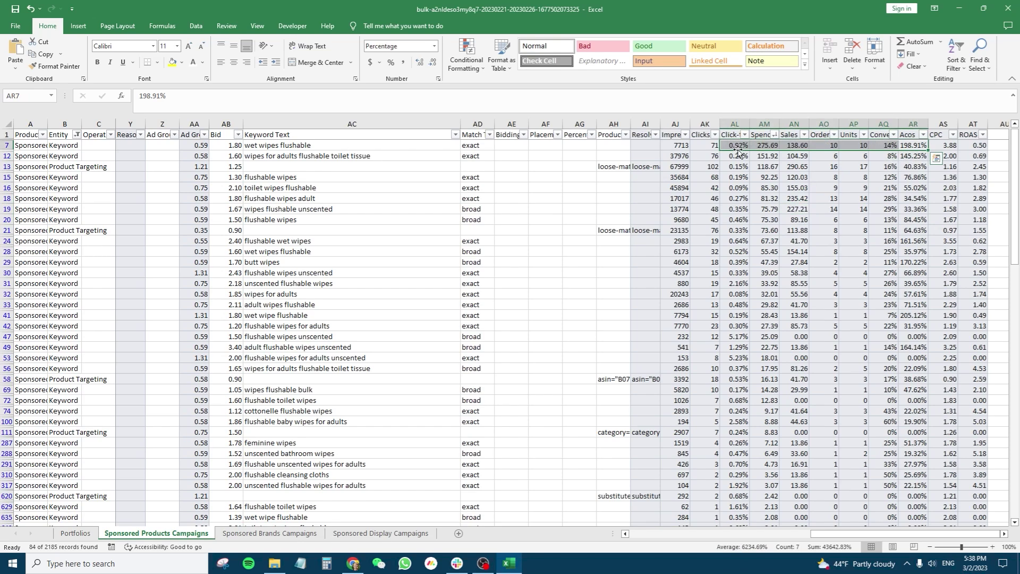
{"action": "mouse_move", "coordinate": [912, 145]}
{"action": "left_mouse_down"}
{"action": "mouse_move", "coordinate": [755, 146]}
{"action": "mouse_move", "coordinate": [911, 147]}
{"action": "left_mouse_up"}
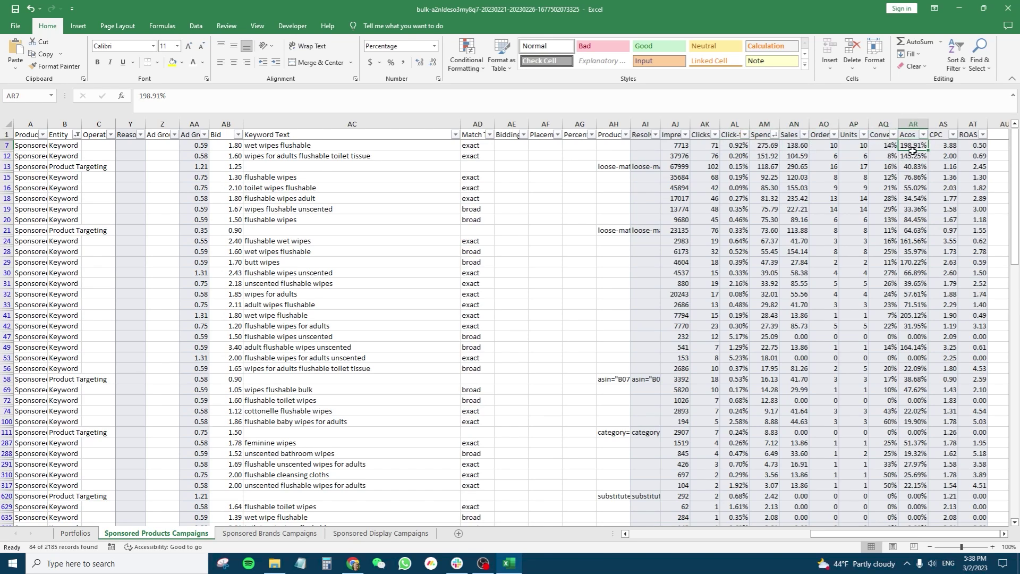
{"action": "left_click", "coordinate": [909, 123]}
{"action": "left_click", "coordinate": [863, 157]}
{"action": "mouse_move", "coordinate": [759, 147]}
{"action": "left_mouse_down"}
{"action": "mouse_move", "coordinate": [802, 145]}
{"action": "mouse_move", "coordinate": [764, 146]}
{"action": "left_mouse_up"}
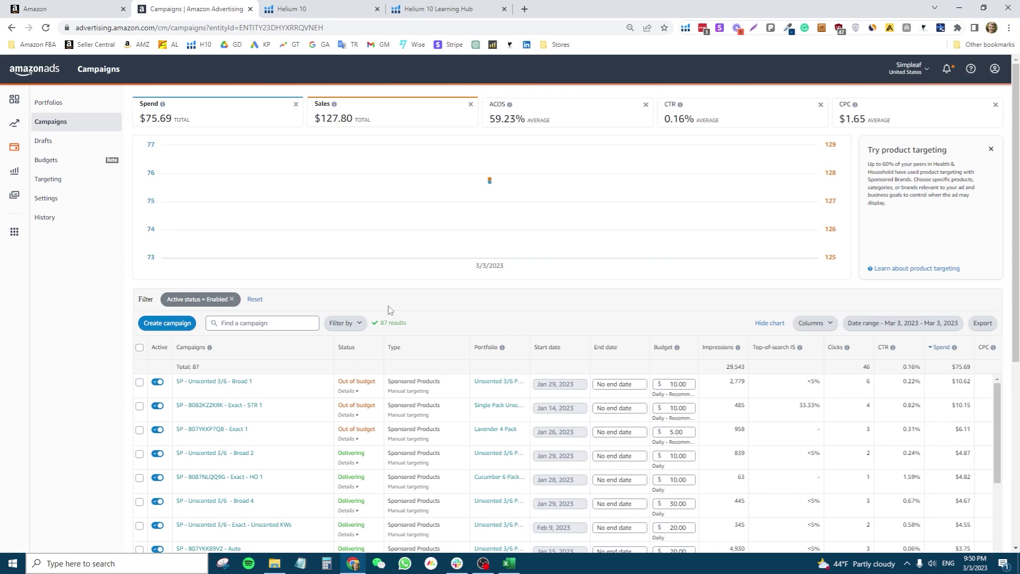
- In the Amazon Ads campaign list, open the campaign "SP - Unscented 3/6 - Broad 1" and its ad group "SP - B07YKJQQRN - Broad 1"
{"action": "left_click_drag", "start_coordinate": [480, 183], "coordinate": [130, 303]}
{"action": "left_click", "coordinate": [130, 303]}
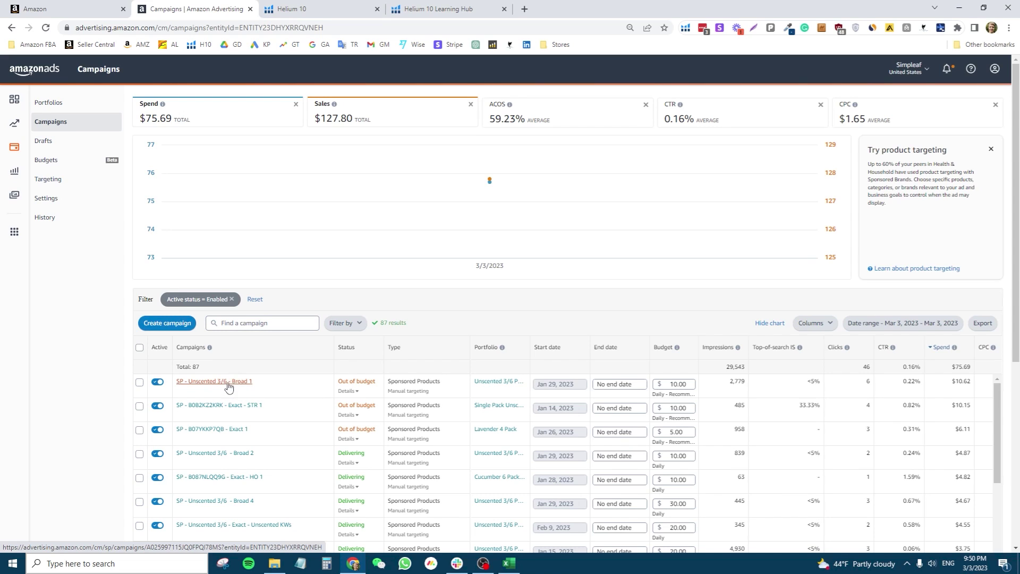
{"action": "left_click", "coordinate": [218, 382]}
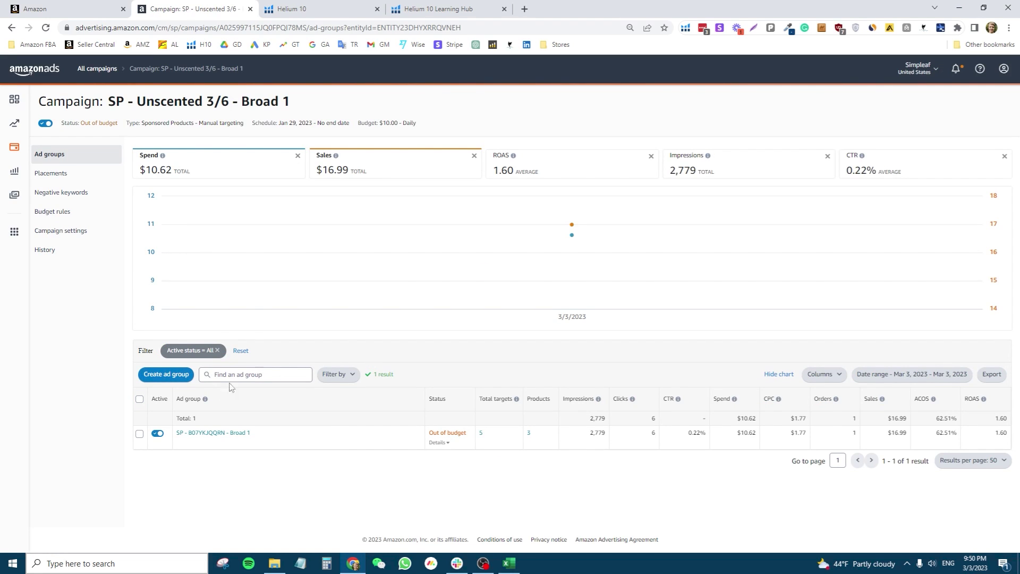
{"action": "left_click", "coordinate": [224, 435]}
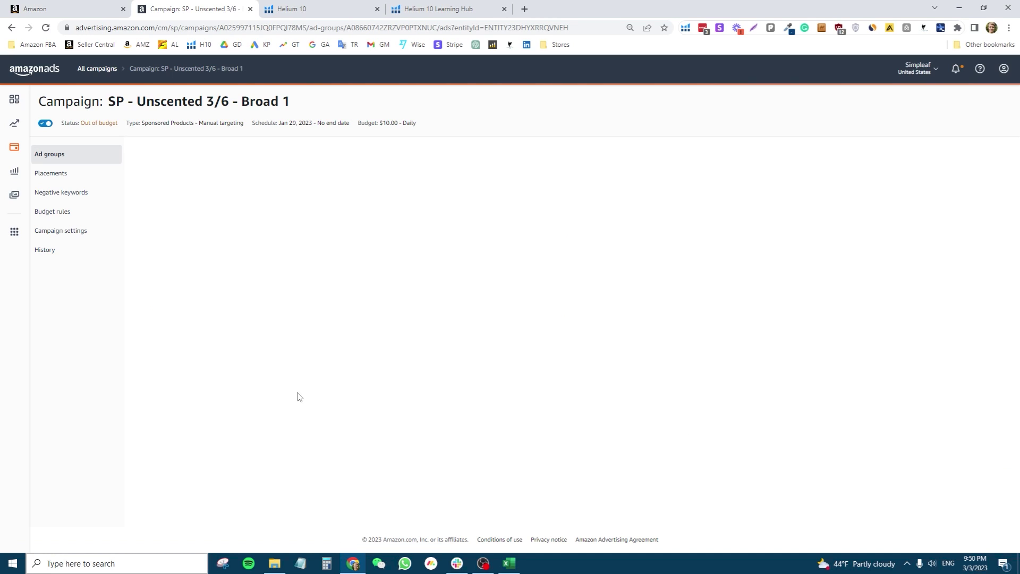
{"action": "scroll", "coordinate": [195, 370], "scroll_direction": "down", "scroll_amount": 1}
{"action": "scroll", "coordinate": [195, 370], "scroll_direction": "up", "scroll_amount": 1}
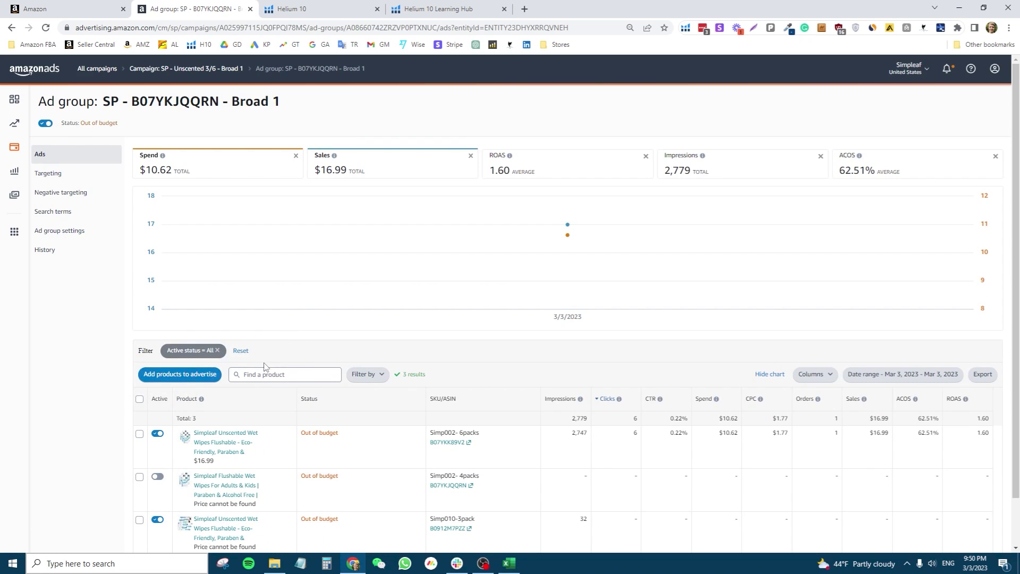
- Open the ad group's targeting page and review its enabled broad-match keywords and their bids
{"action": "left_click", "coordinate": [47, 173]}
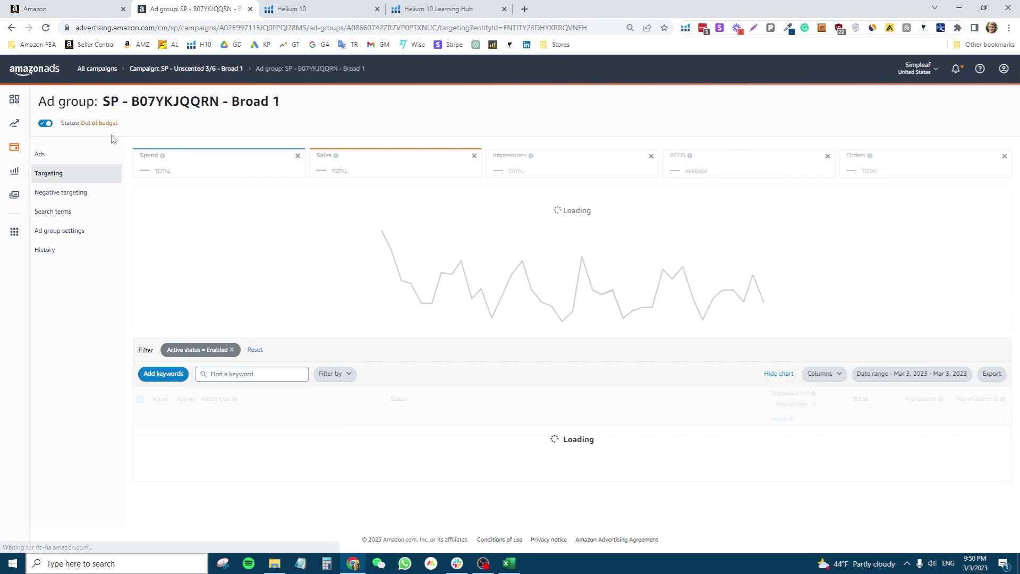
{"action": "scroll", "coordinate": [164, 277], "scroll_direction": "down", "scroll_amount": 2}
{"action": "scroll", "coordinate": [166, 277], "scroll_direction": "up", "scroll_amount": 2}
{"action": "scroll", "coordinate": [189, 296], "scroll_direction": "down", "scroll_amount": 2}
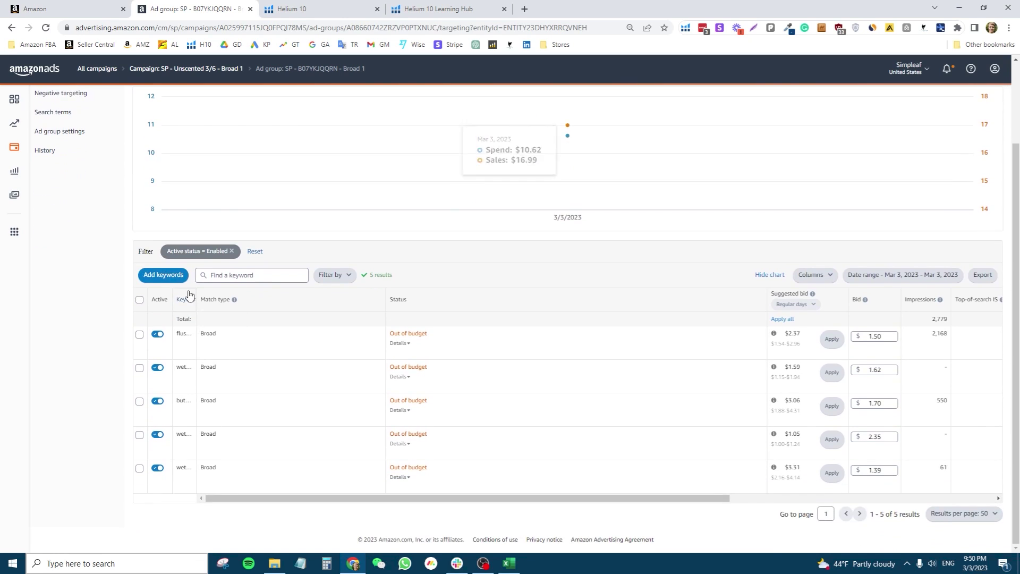
- Widen the keyword table's Keyword column and review the impressions, clicks, spend, CPC, sales and ACOS of each broad-match keyword
{"action": "left_click_drag", "start_coordinate": [195, 299], "coordinate": [297, 307]}
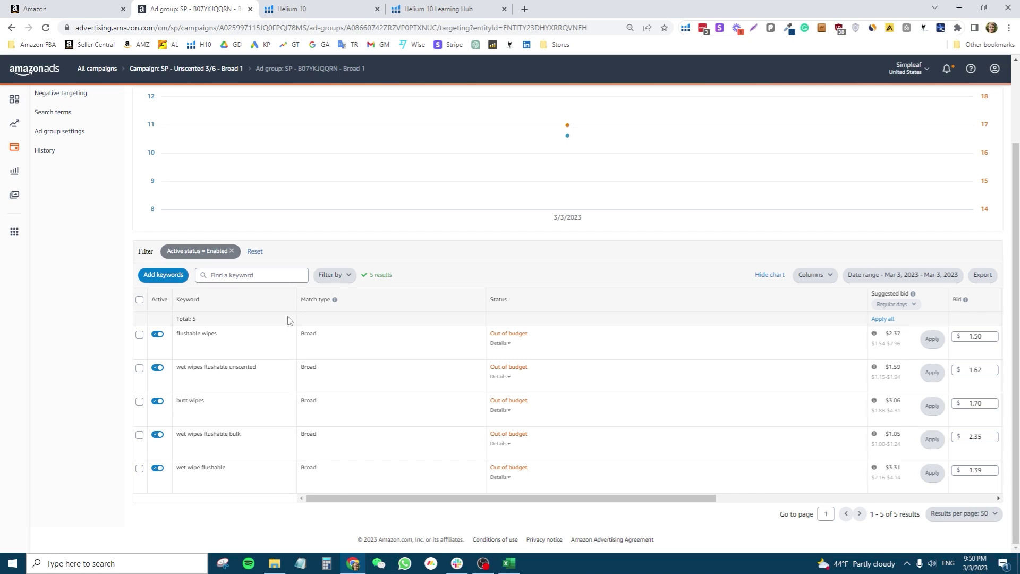
{"action": "left_click_drag", "start_coordinate": [485, 498], "coordinate": [748, 499]}
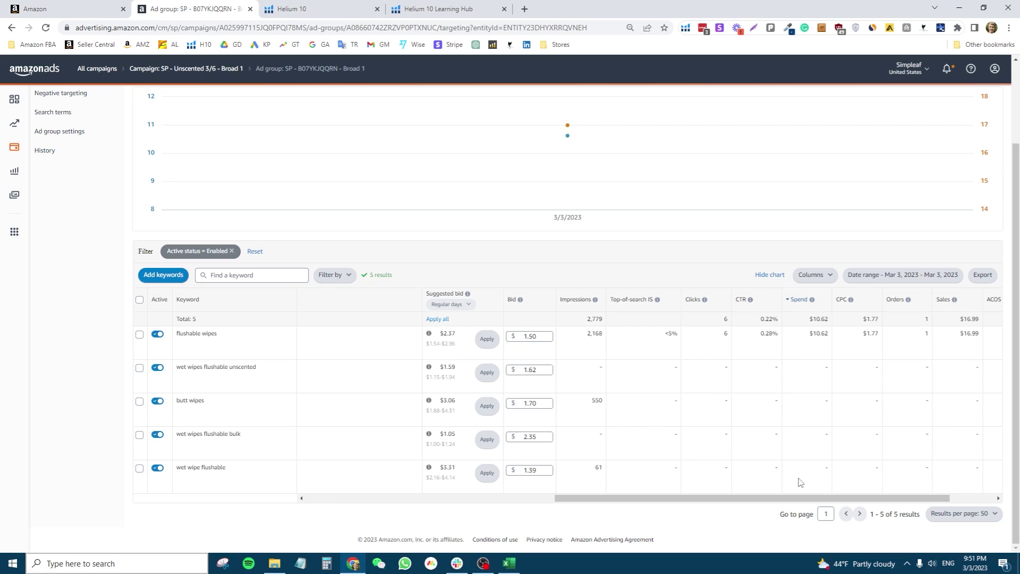
{"action": "left_click_drag", "start_coordinate": [797, 500], "coordinate": [880, 498]}
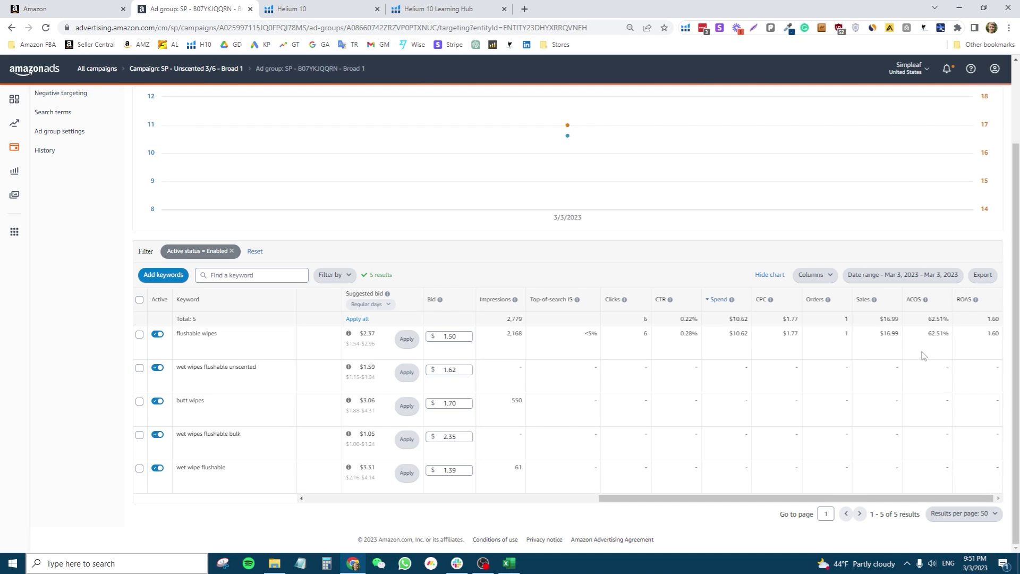
{"action": "left_click", "coordinate": [925, 300]}
{"action": "left_click_drag", "start_coordinate": [753, 334], "coordinate": [723, 336]}
{"action": "left_click", "coordinate": [724, 337]}
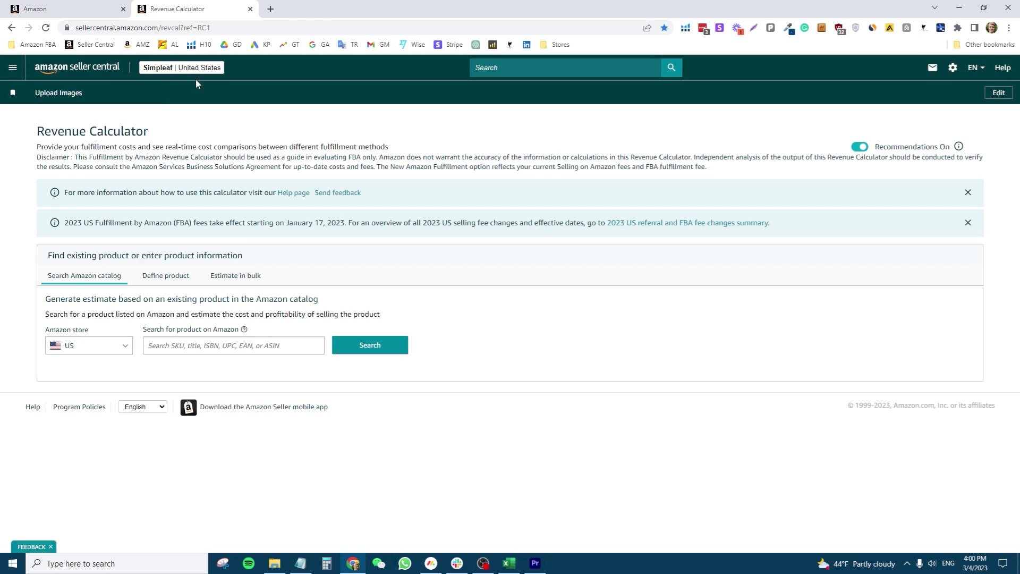
- Take ASIN B0911ZGZQ8 from the Manage Inventory list and look up that product in the Revenue Calculator for the US store
{"action": "left_click", "coordinate": [49, 8]}
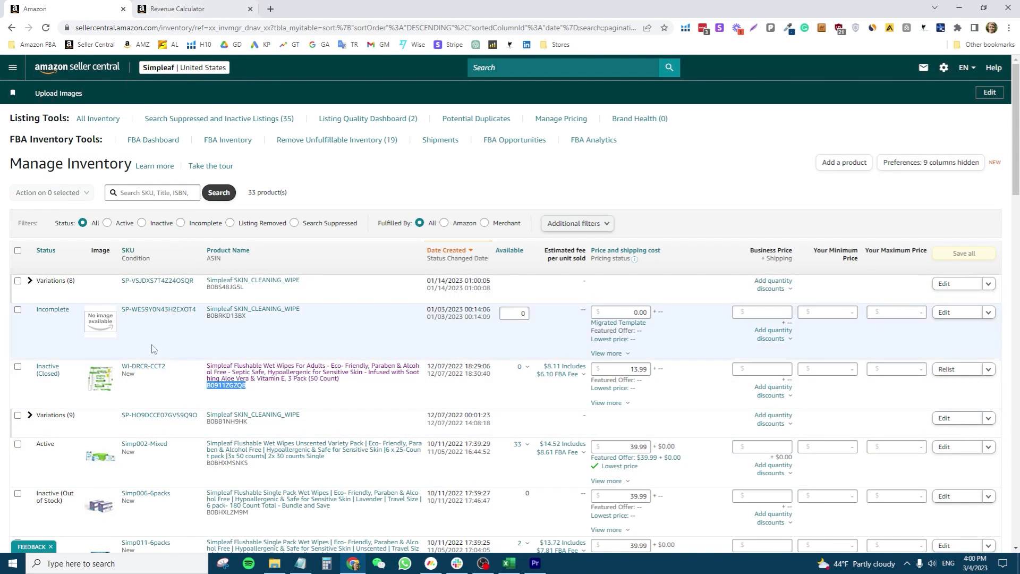
{"action": "left_click", "coordinate": [176, 8]}
{"action": "left_click", "coordinate": [234, 348]}
{"action": "type", "text": "B0911ZGZQ8"}
{"action": "left_click_drag", "start_coordinate": [35, 132], "coordinate": [158, 140]}
{"action": "left_click", "coordinate": [158, 139]}
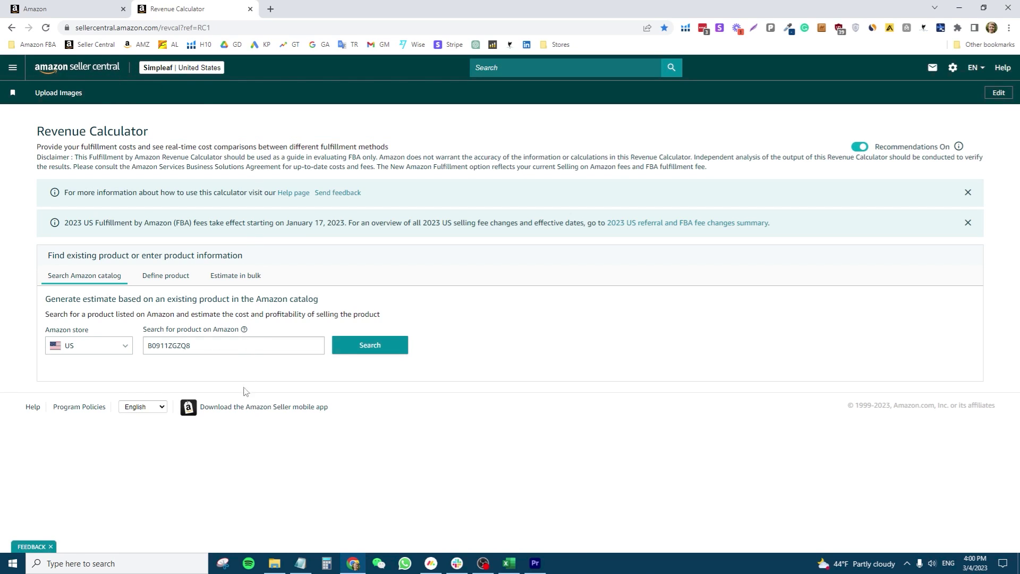
{"action": "double_click", "coordinate": [195, 353]}
{"action": "triple_click", "coordinate": [197, 327]}
{"action": "left_click", "coordinate": [196, 327]}
{"action": "key", "text": "ctrl+a"}
{"action": "left_click", "coordinate": [344, 345]}
{"action": "left_click", "coordinate": [91, 472]}
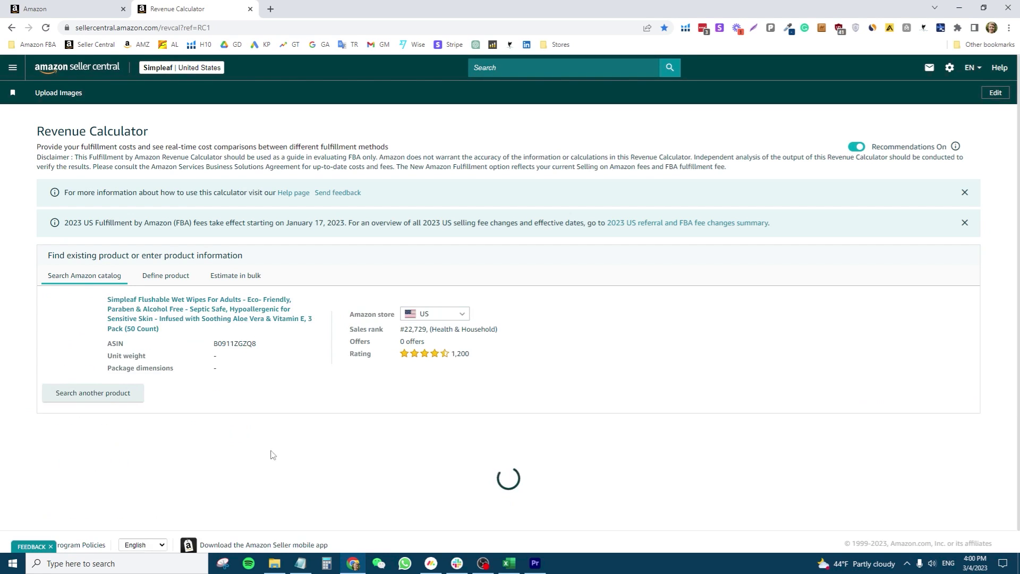
- Set the cost of goods sold to $1 for the product under Amazon Fulfillment
{"action": "scroll", "coordinate": [295, 434], "scroll_direction": "down", "scroll_amount": 4}
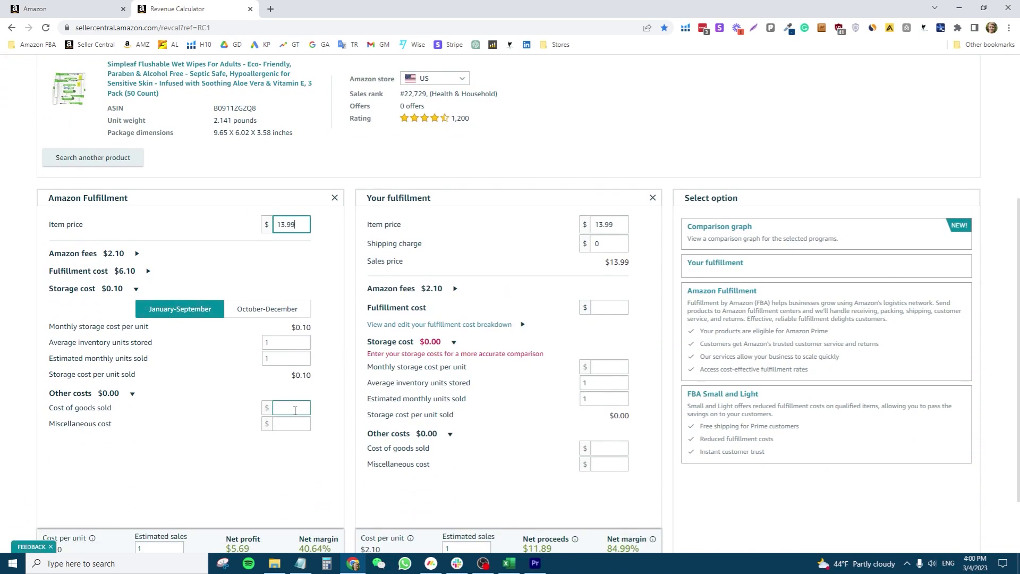
{"action": "left_click_drag", "start_coordinate": [130, 413], "coordinate": [57, 409]}
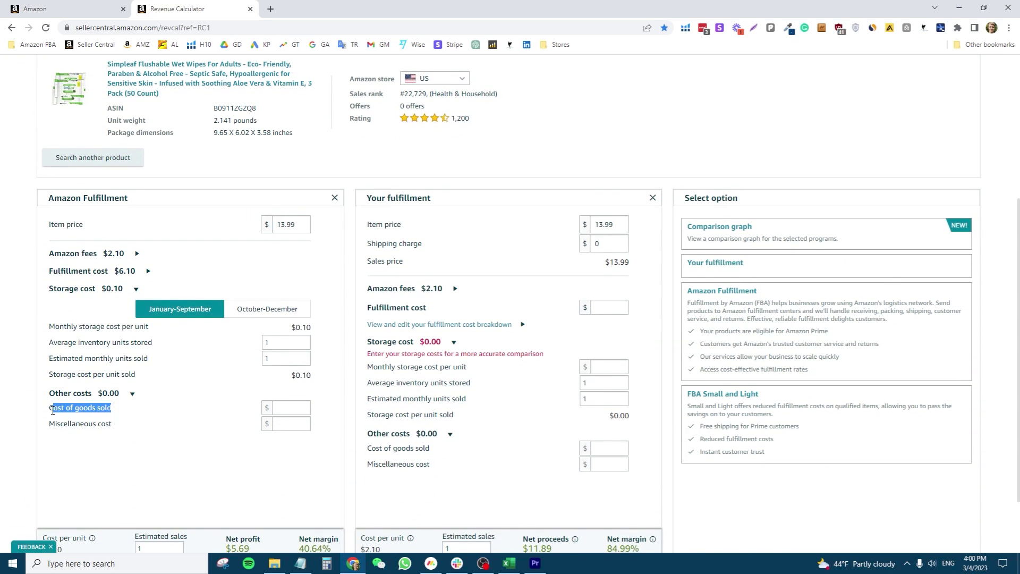
{"action": "left_click", "coordinate": [117, 410]}
{"action": "left_click", "coordinate": [281, 409]}
{"action": "mouse_move", "coordinate": [370, 415]}
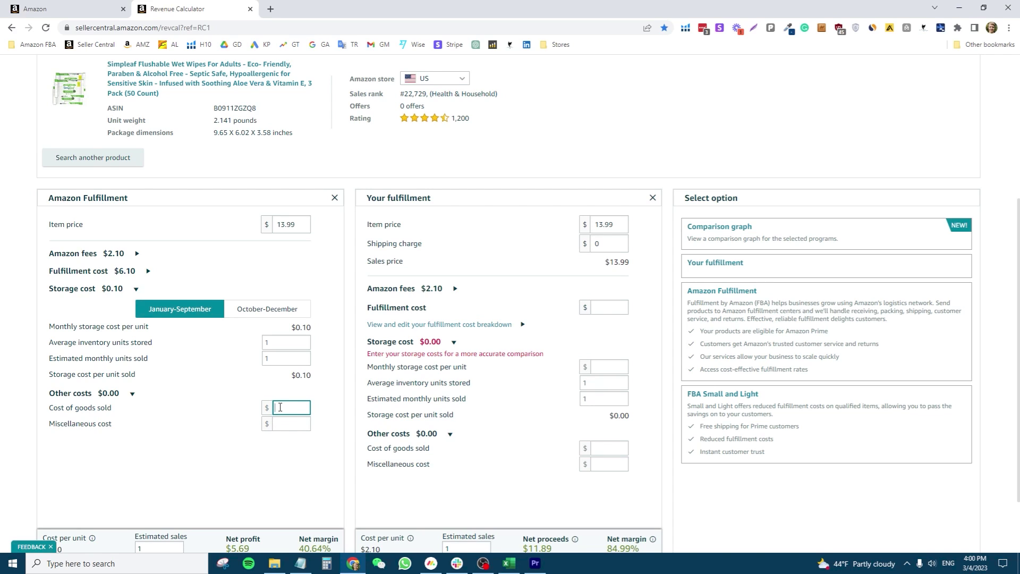
{"action": "type", "text": "1"}
{"action": "left_click", "coordinate": [234, 457]}
- Examine the product's net profit and net margin under Amazon Fulfillment
{"action": "scroll", "coordinate": [251, 436], "scroll_direction": "down", "scroll_amount": 2}
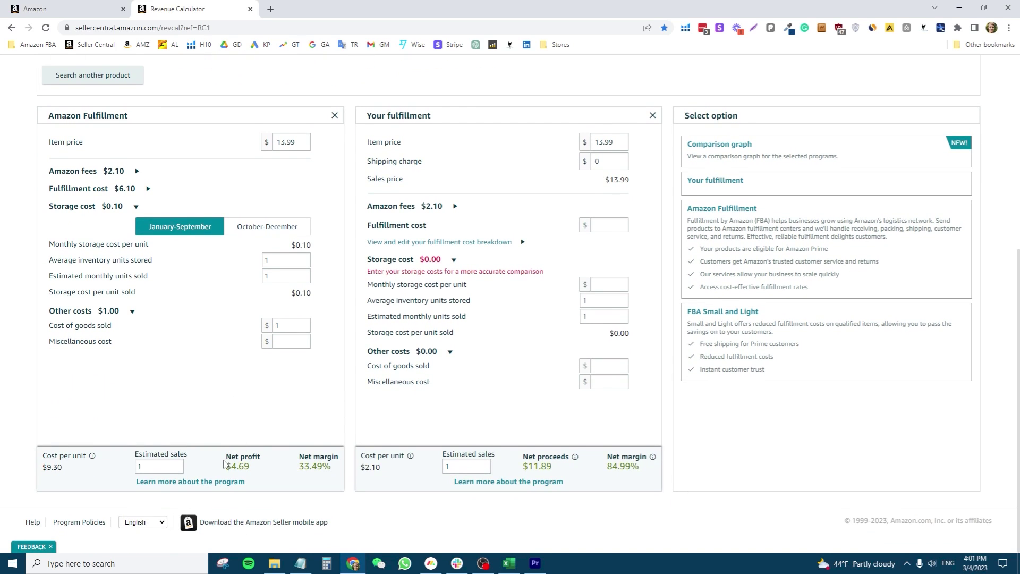
{"action": "left_click_drag", "start_coordinate": [332, 492], "coordinate": [222, 455]}
{"action": "left_click", "coordinate": [254, 470]}
{"action": "left_click_drag", "start_coordinate": [334, 474], "coordinate": [304, 458]}
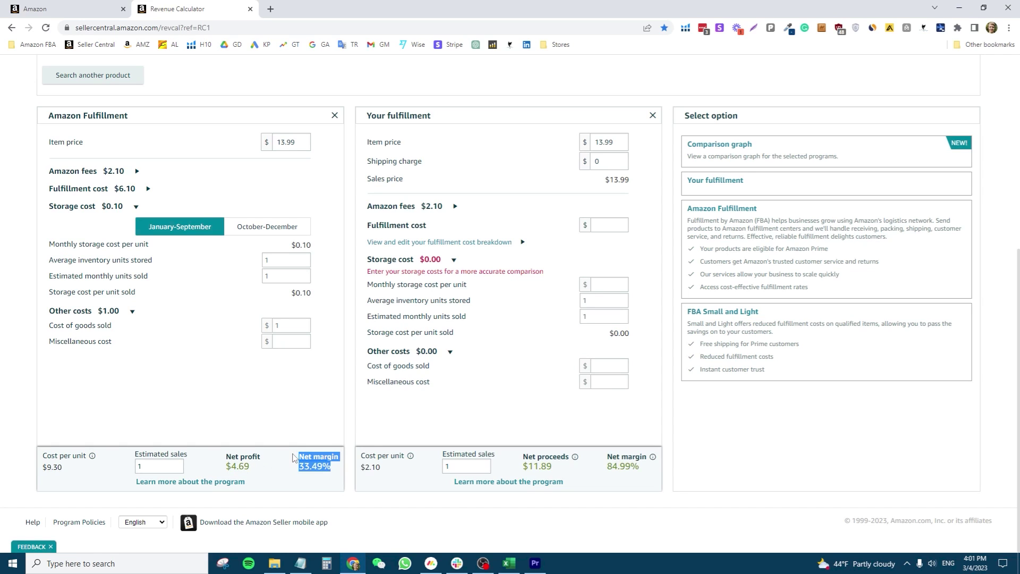
{"action": "left_click", "coordinate": [288, 418]}
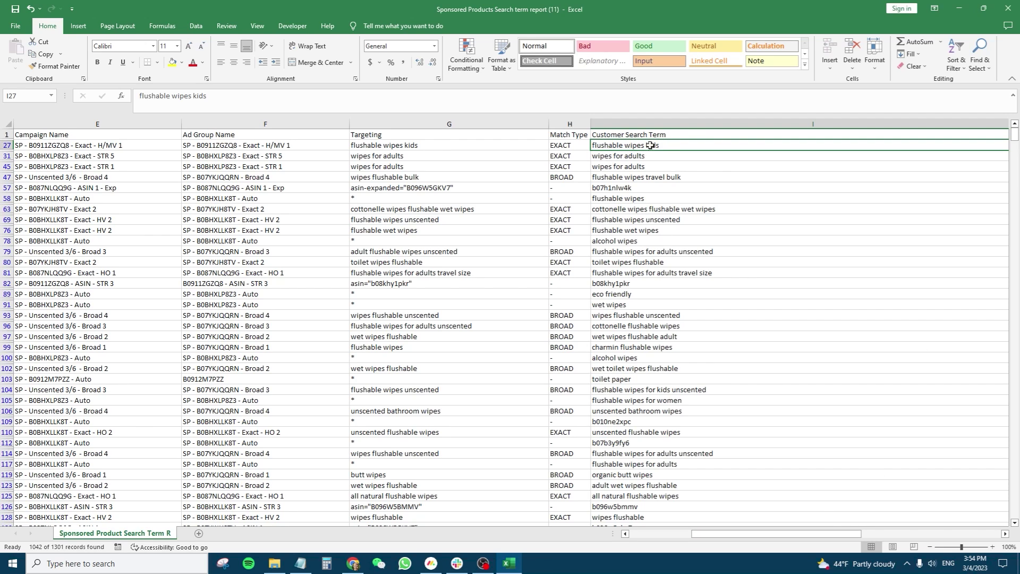
- In the Excel search term report, check that the Total Advertising Cost of Sales (ACOS) column is filtered to blanks only
{"action": "mouse_move", "coordinate": [776, 534]}
{"action": "left_mouse_down"}
{"action": "mouse_move", "coordinate": [805, 548]}
{"action": "mouse_move", "coordinate": [850, 547]}
{"action": "mouse_move", "coordinate": [856, 536]}
{"action": "mouse_move", "coordinate": [743, 536]}
{"action": "mouse_move", "coordinate": [757, 536]}
{"action": "left_mouse_up"}
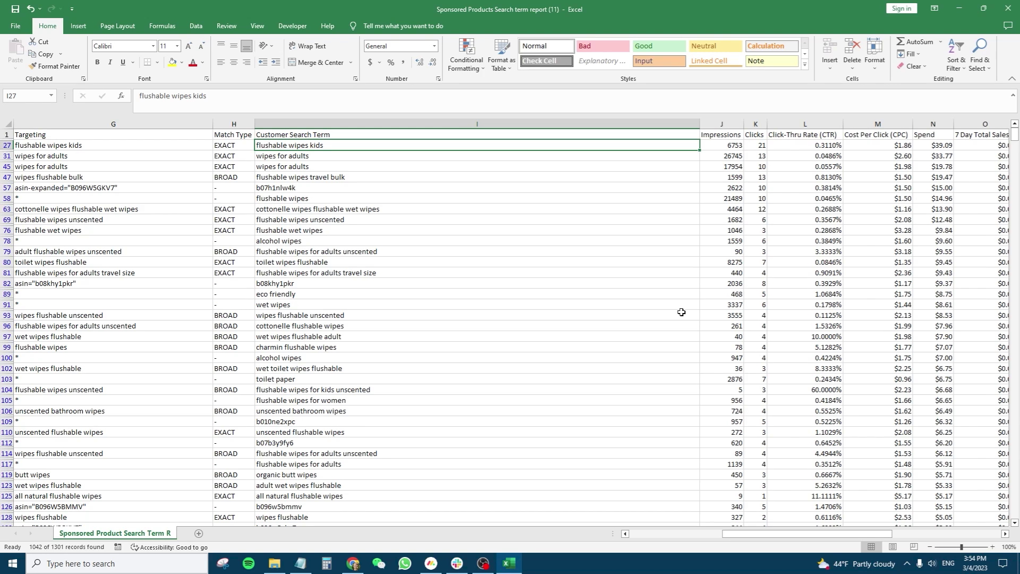
{"action": "left_click_drag", "start_coordinate": [809, 535], "coordinate": [844, 536]}
{"action": "left_click", "coordinate": [883, 135]}
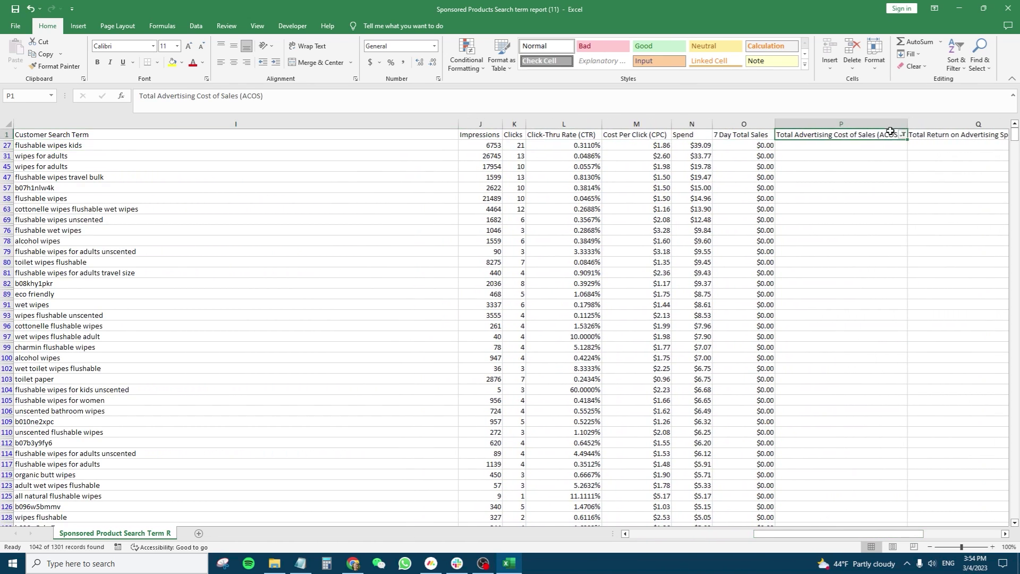
{"action": "left_click", "coordinate": [903, 134]}
{"action": "left_click_drag", "start_coordinate": [897, 261], "coordinate": [900, 343]}
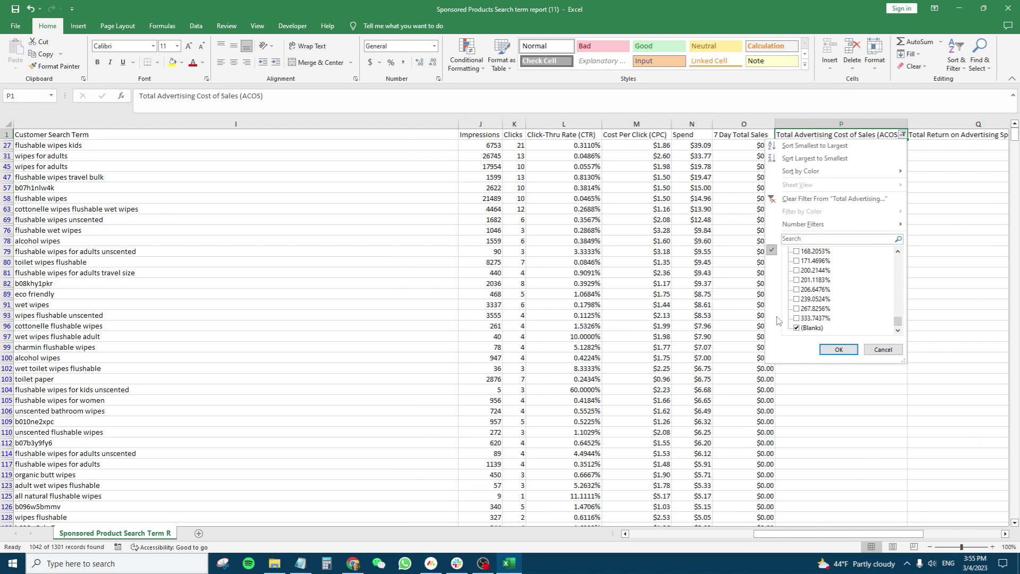
{"action": "left_click", "coordinate": [800, 329]}
{"action": "left_click", "coordinate": [824, 349]}
- Examine the clicks, cost per click and spend of the search terms with blank ACOS, starting with "flushable wipes kids"
{"action": "left_click_drag", "start_coordinate": [873, 145], "coordinate": [823, 452]}
{"action": "left_click_drag", "start_coordinate": [783, 177], "coordinate": [843, 402]}
{"action": "left_click", "coordinate": [843, 200]}
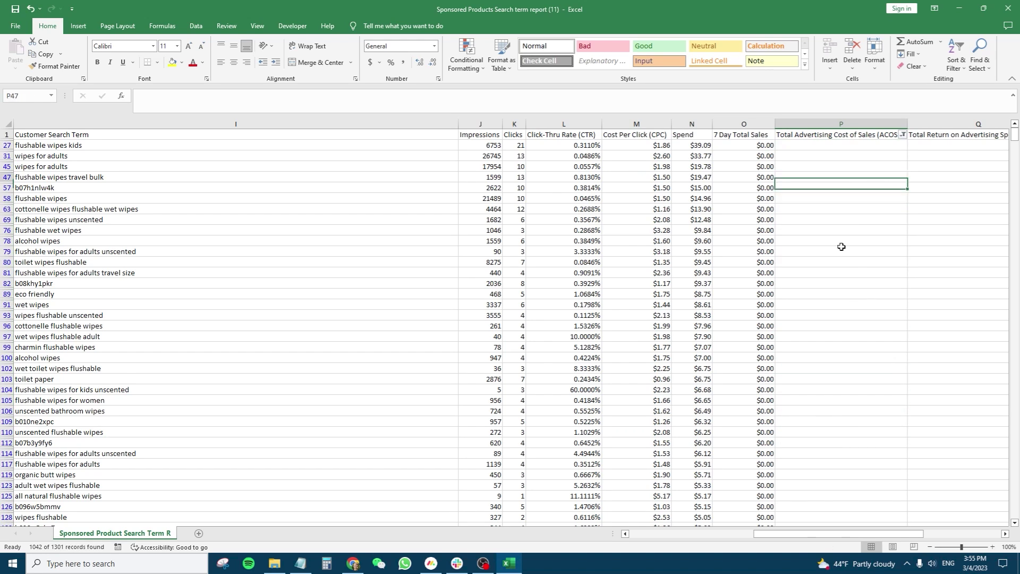
{"action": "left_click_drag", "start_coordinate": [844, 176], "coordinate": [848, 365]}
{"action": "left_click_drag", "start_coordinate": [839, 146], "coordinate": [846, 280]}
{"action": "left_click", "coordinate": [846, 282]}
{"action": "left_click_drag", "start_coordinate": [831, 149], "coordinate": [843, 325]}
{"action": "left_click", "coordinate": [843, 325]}
{"action": "left_click", "coordinate": [515, 126]}
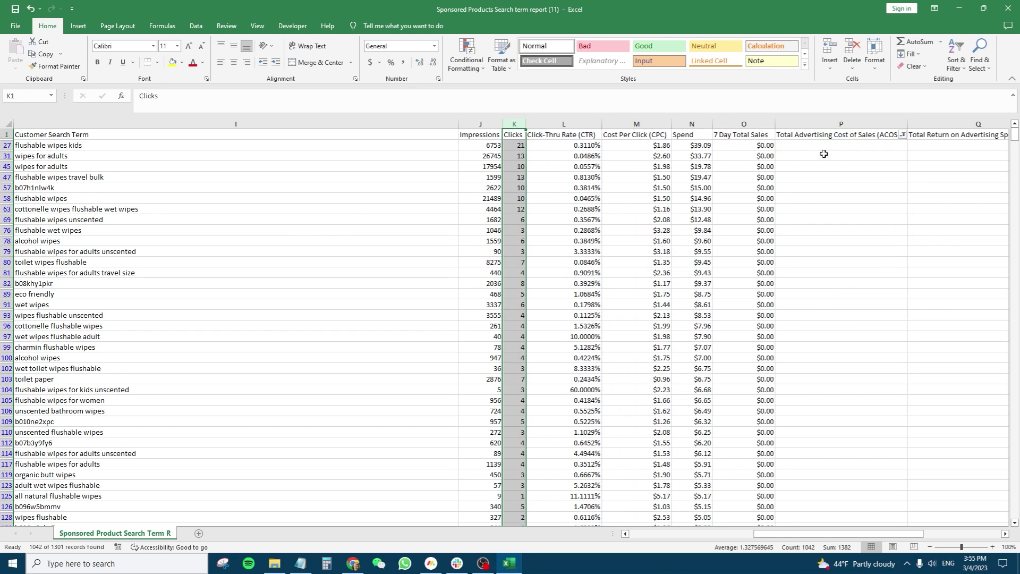
{"action": "left_click", "coordinate": [636, 124]}
{"action": "left_click", "coordinate": [691, 125]}
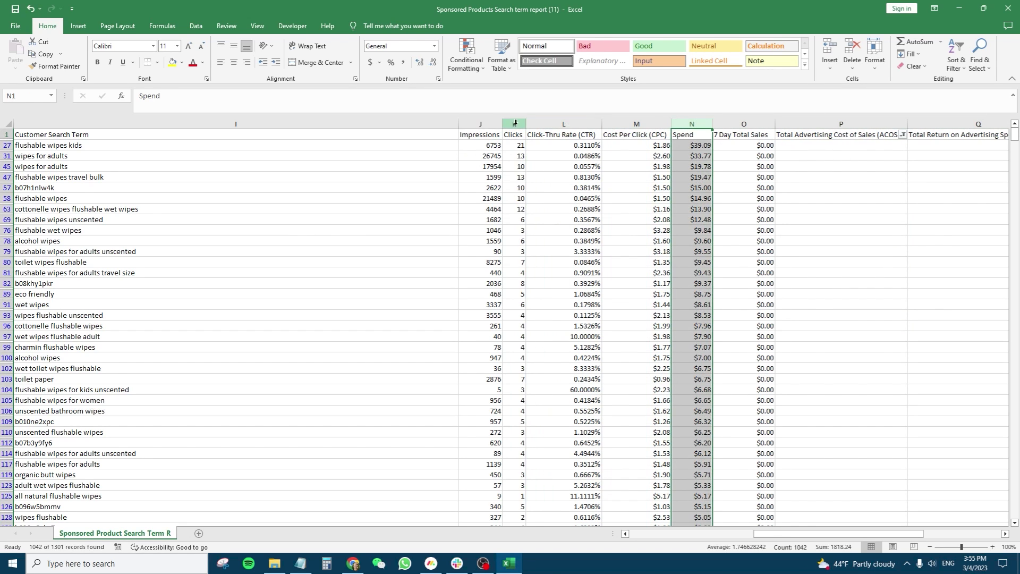
{"action": "left_click", "coordinate": [514, 124]}
{"action": "mouse_move", "coordinate": [514, 146]}
{"action": "left_mouse_down"}
{"action": "mouse_move", "coordinate": [519, 208]}
{"action": "mouse_move", "coordinate": [517, 148]}
{"action": "mouse_move", "coordinate": [494, 146]}
{"action": "left_mouse_up"}
{"action": "left_click", "coordinate": [38, 143]}
{"action": "left_click", "coordinate": [512, 145]}
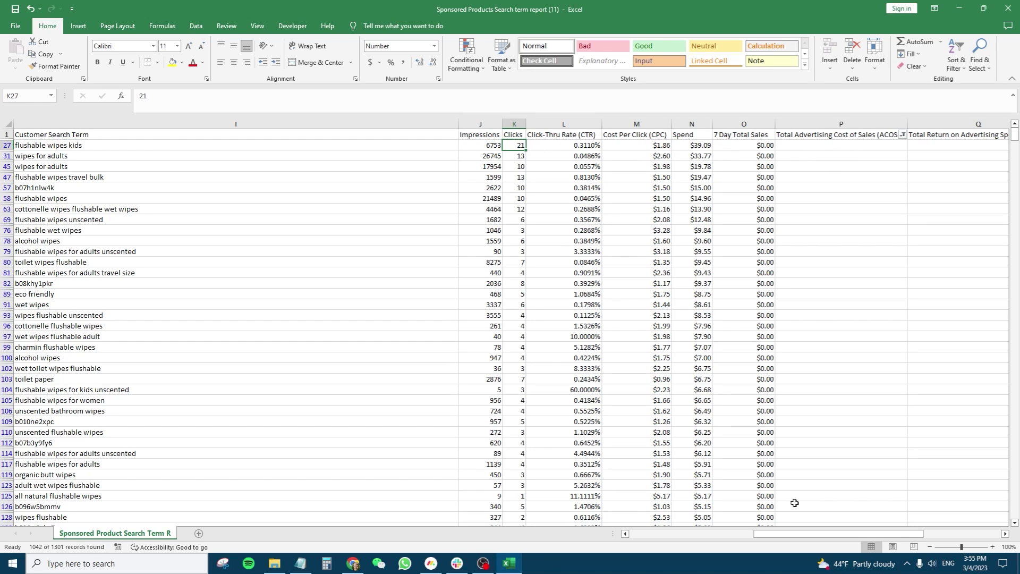
- Copy the campaign name "SP - B0911ZGZQ8 - Exact - H/MV 1" from the report and open the Campaign manager in Amazon Ads
{"action": "left_click_drag", "start_coordinate": [839, 533], "coordinate": [744, 534]}
{"action": "left_click", "coordinate": [234, 146]}
{"action": "key", "text": "ctrl+c"}
{"action": "left_click", "coordinate": [352, 563]}
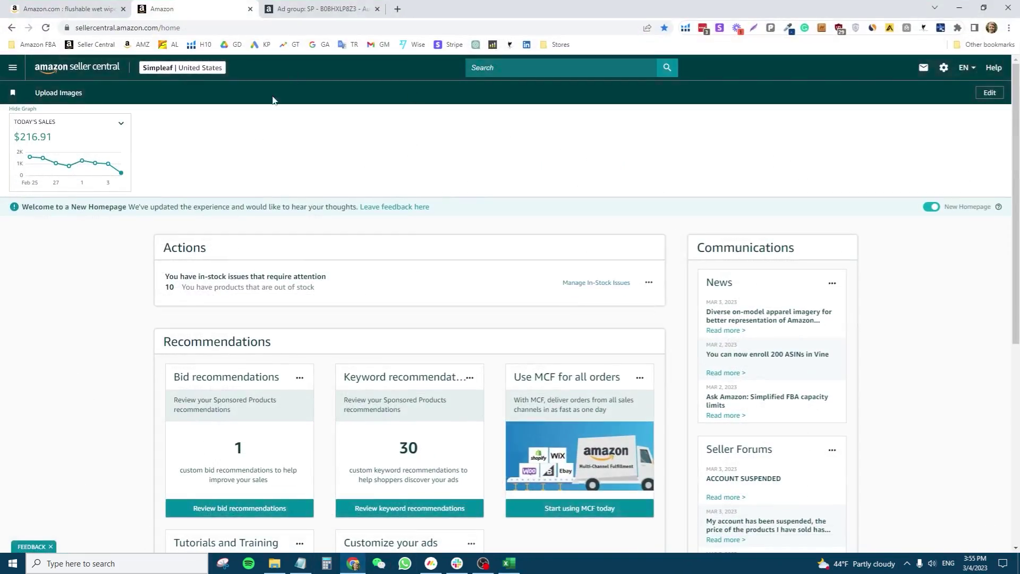
{"action": "left_click", "coordinate": [287, 8]}
{"action": "mouse_move", "coordinate": [14, 147]}
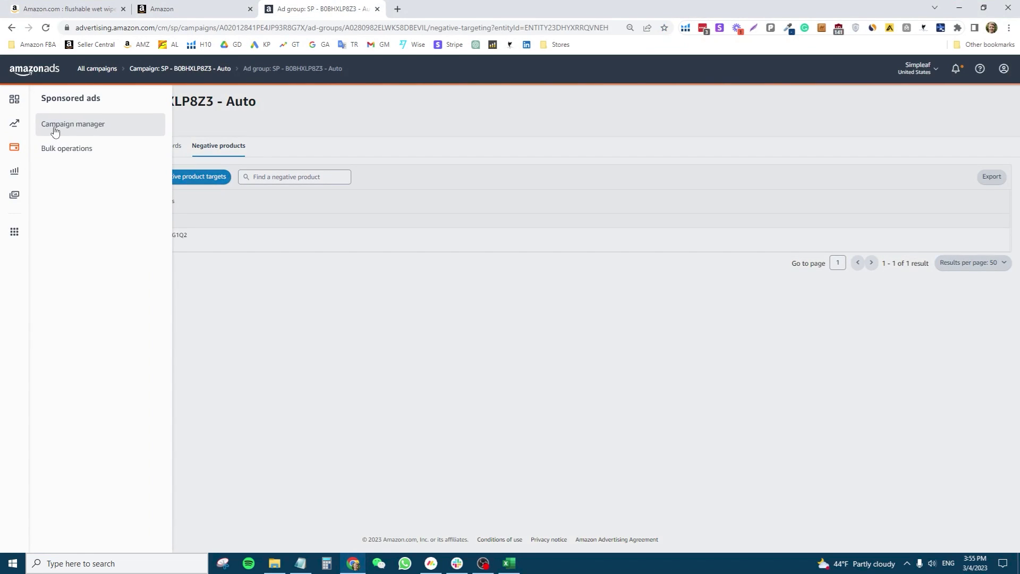
{"action": "left_click", "coordinate": [55, 130]}
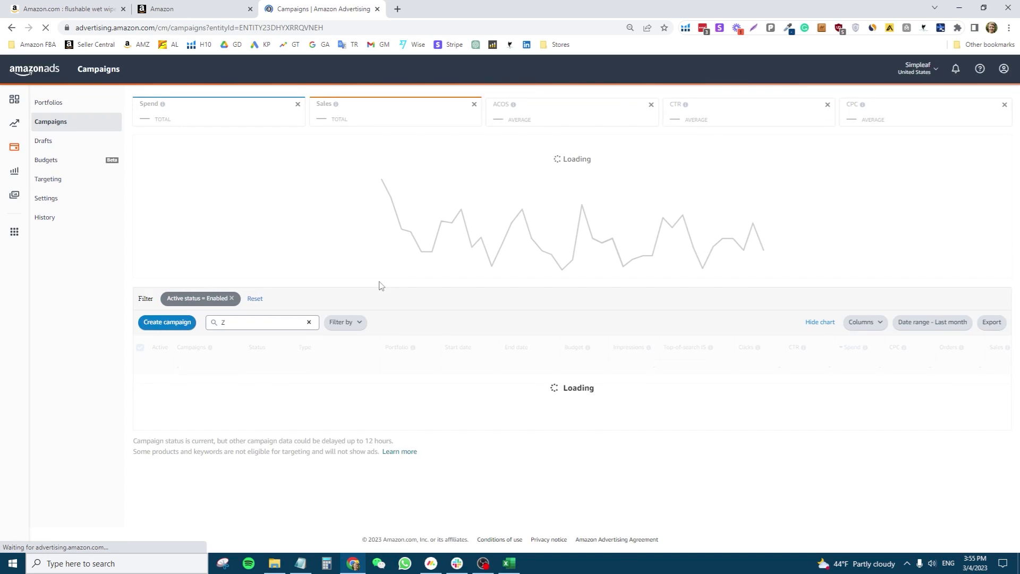
- Search the campaign list for "SP - B0911ZGZQ8 - Exact - H/MV 1" and open that campaign
{"action": "left_click", "coordinate": [308, 322]}
{"action": "key", "text": "ctrl+v"}
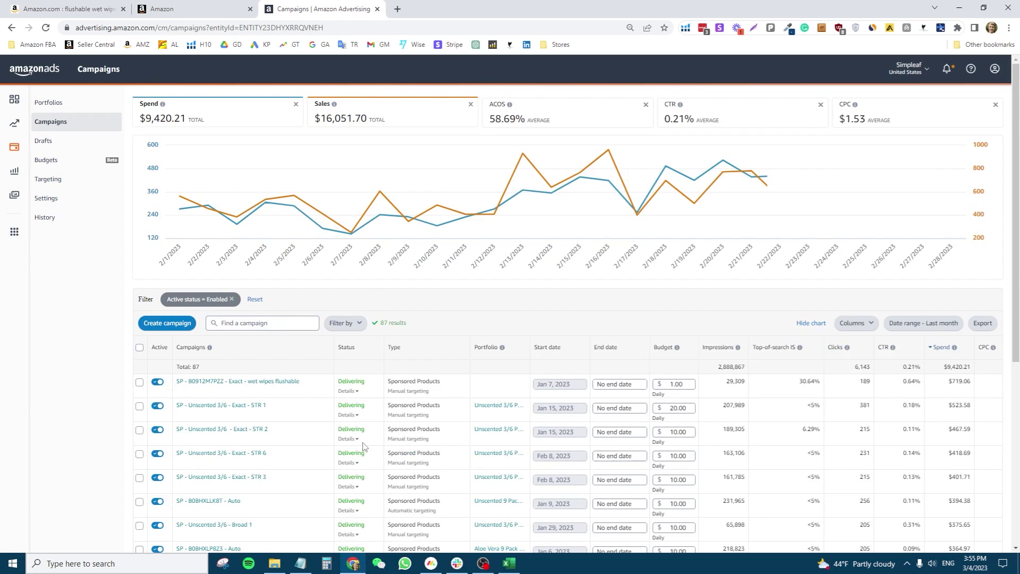
{"action": "left_click", "coordinate": [283, 322]}
{"action": "key", "text": "ctrl+v"}
{"action": "key", "text": "Return"}
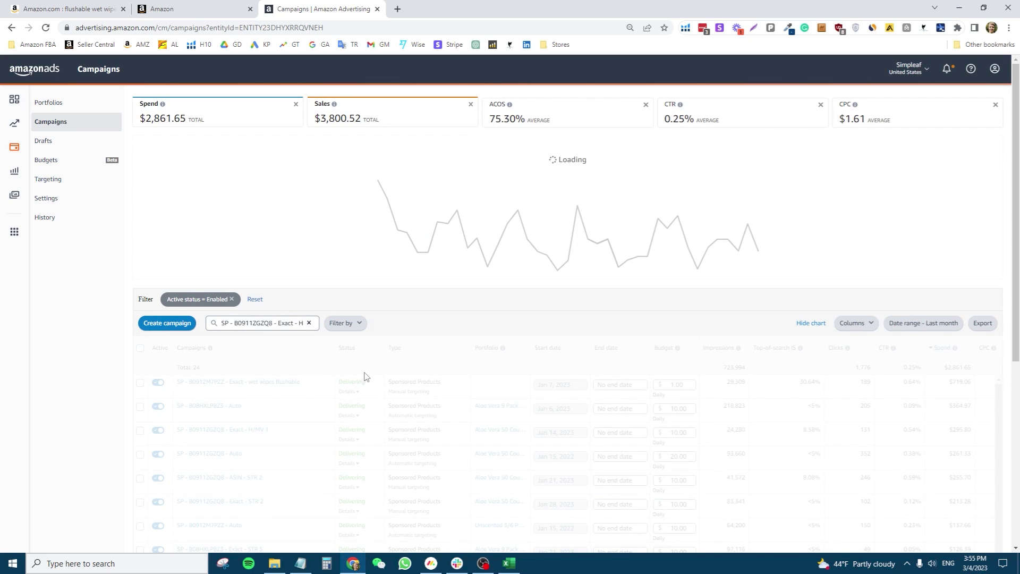
{"action": "left_click", "coordinate": [222, 387]}
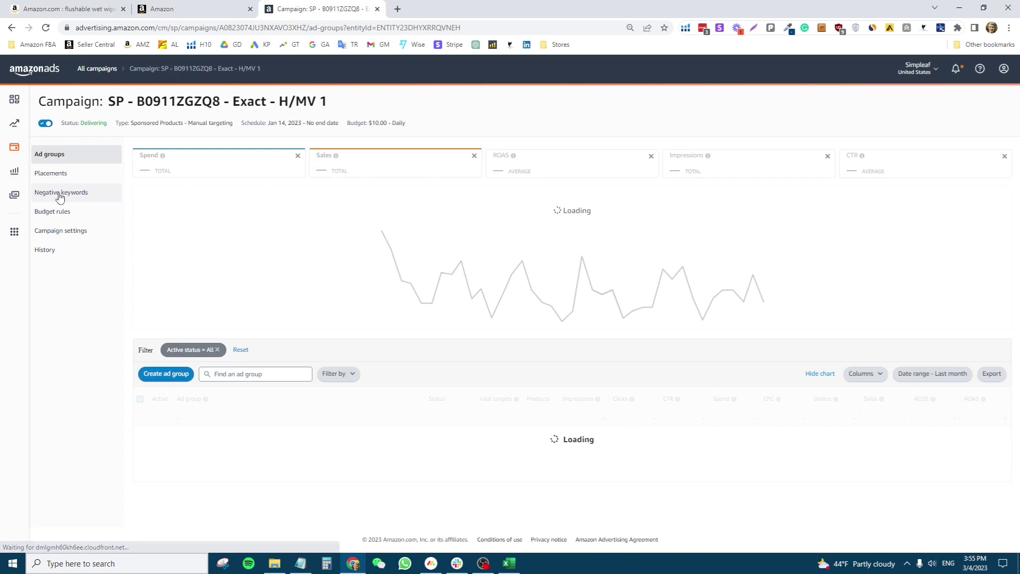
- Start adding negative keywords to the campaign and enter the report's search term "flushable wipes kids" with match type Negative exact
{"action": "left_click", "coordinate": [58, 192]}
{"action": "left_click", "coordinate": [202, 159]}
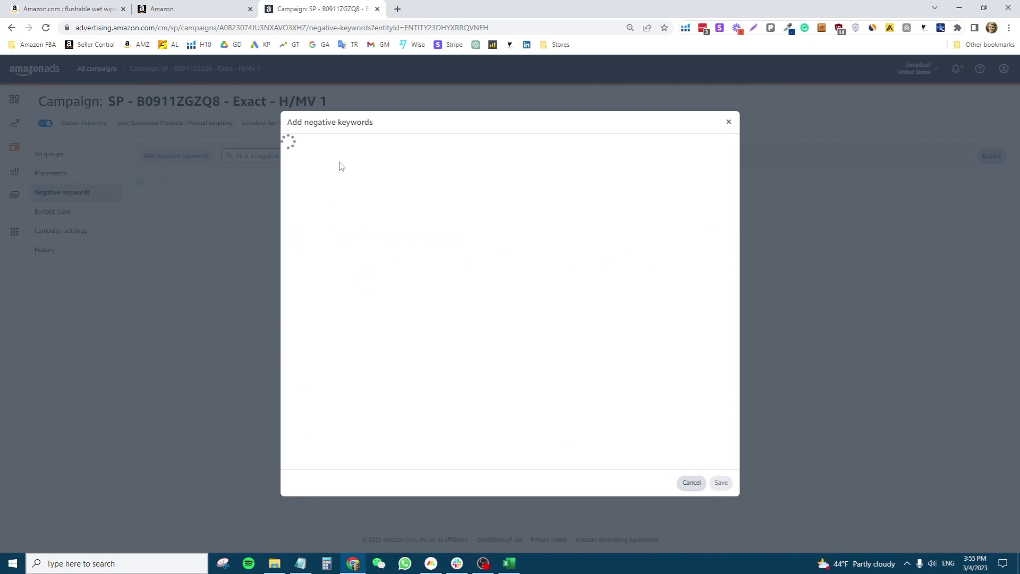
{"action": "key", "text": "ctrl+v"}
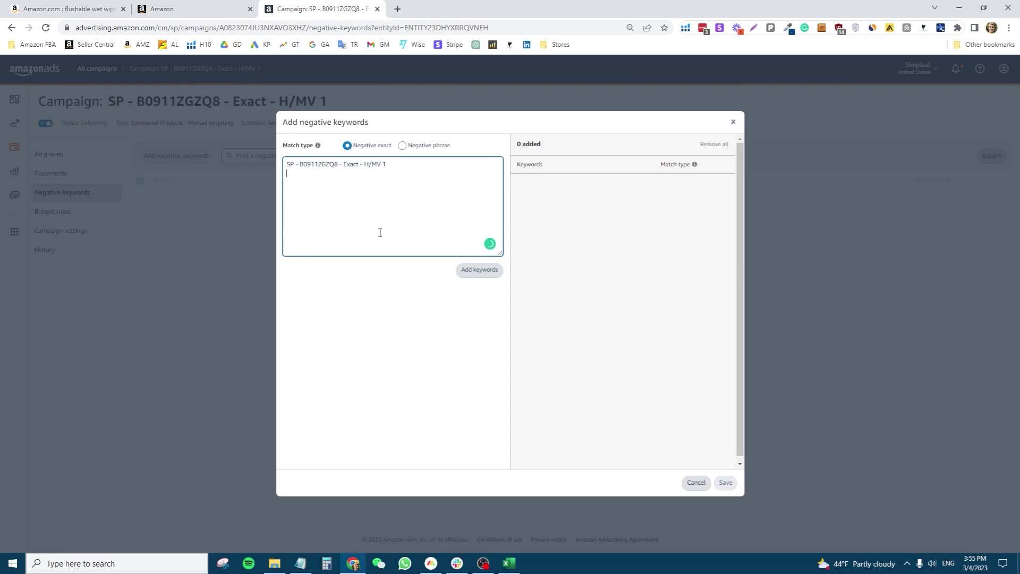
{"action": "key", "text": "alt+Tab"}
{"action": "left_click", "coordinate": [773, 142]}
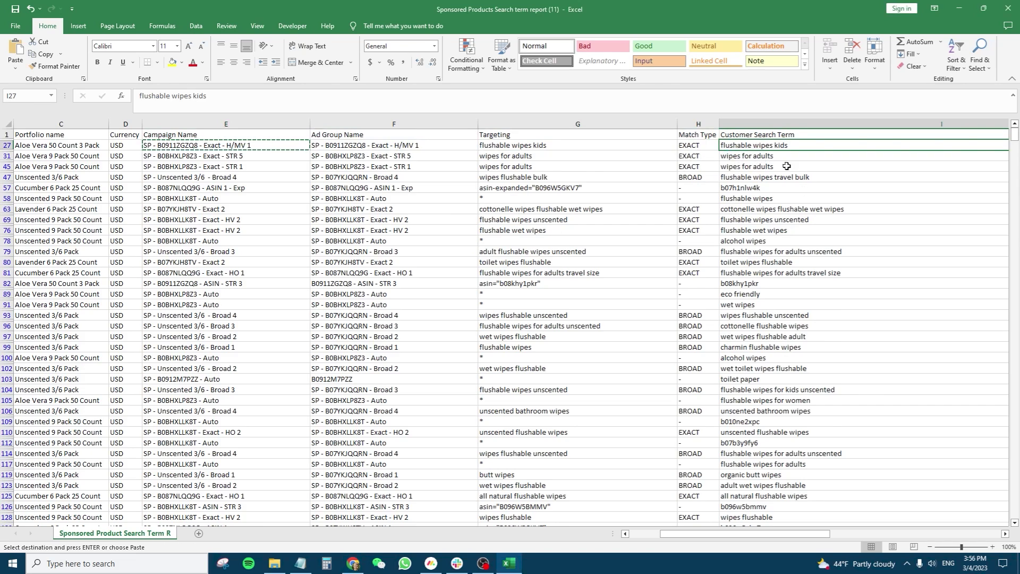
{"action": "key", "text": "ctrl+c"}
{"action": "key", "text": "alt+Tab"}
{"action": "left_click", "coordinate": [383, 166]}
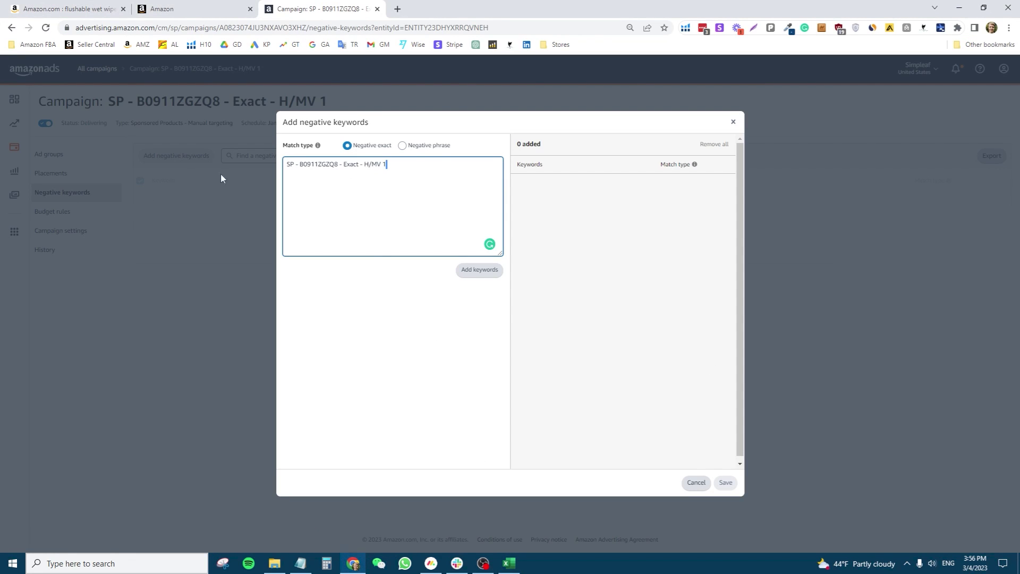
{"action": "key", "text": "ctrl+v"}
{"action": "key", "text": "ctrl+a"}
{"action": "key", "text": "ctrl+v"}
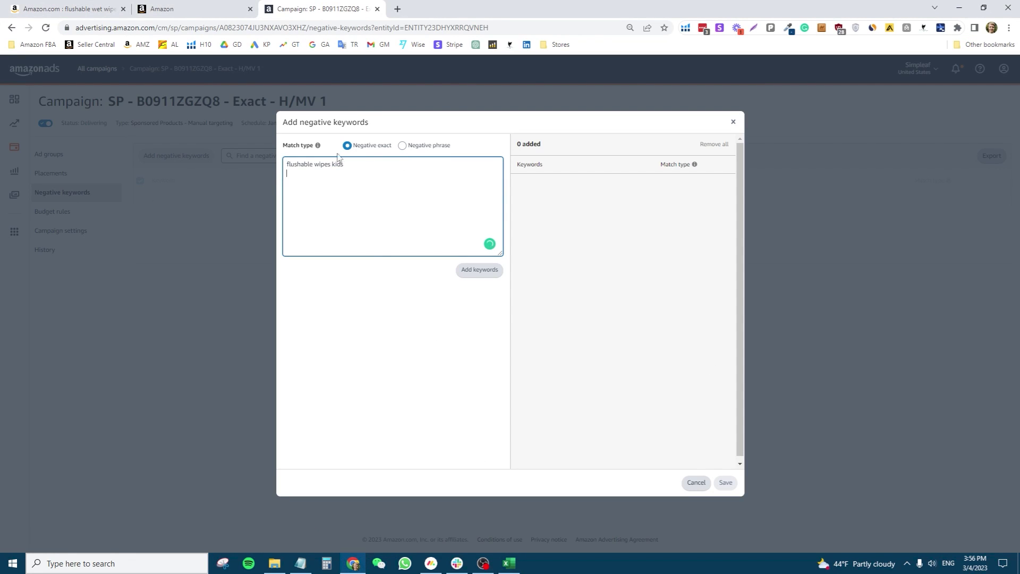
- Look over the negative exact entry and cancel adding negative keywords
{"action": "left_click_drag", "start_coordinate": [372, 124], "coordinate": [302, 126]}
{"action": "left_click", "coordinate": [301, 182]}
{"action": "key", "text": "ctrl+a"}
{"action": "left_click", "coordinate": [354, 169]}
{"action": "left_click", "coordinate": [686, 484]}
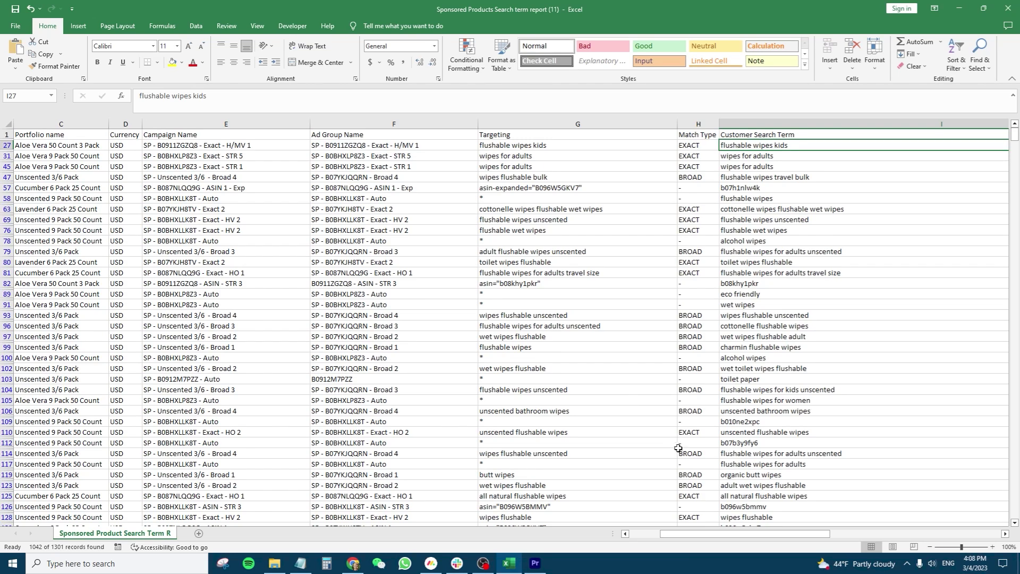
- Sort the report by Total Advertising Cost of Sales (ACOS) from smallest to largest, expanding the selection
{"action": "left_click_drag", "start_coordinate": [701, 534], "coordinate": [808, 530]}
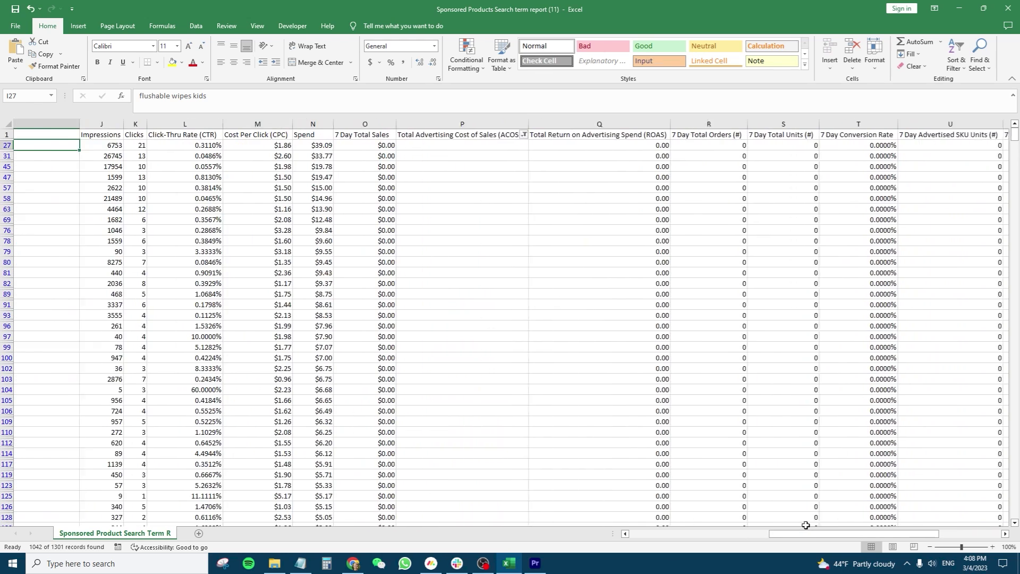
{"action": "left_click", "coordinate": [425, 139]}
{"action": "left_click", "coordinate": [404, 124]}
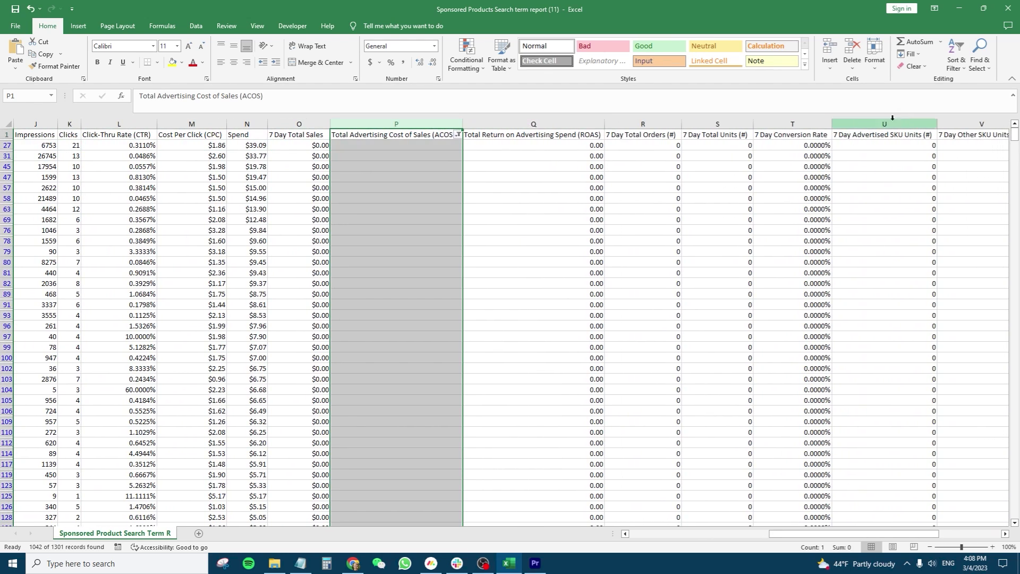
{"action": "left_click", "coordinate": [956, 63]}
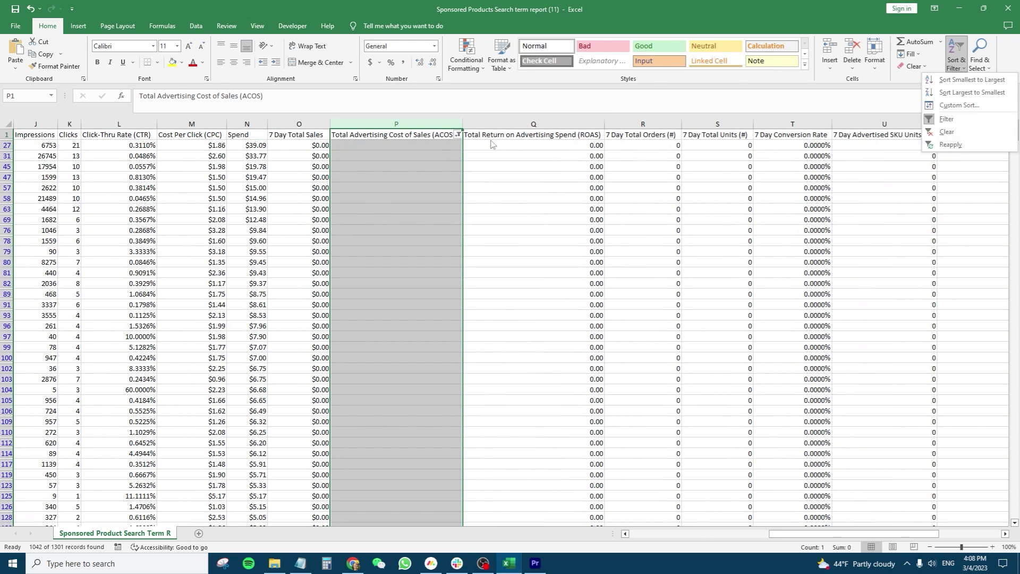
{"action": "left_click", "coordinate": [969, 80]}
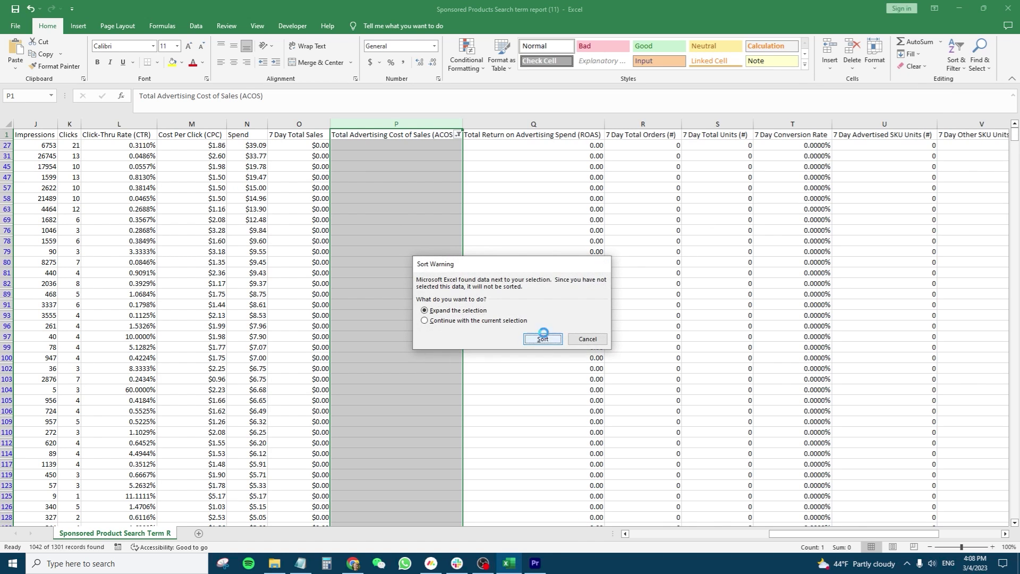
{"action": "left_click", "coordinate": [547, 340]}
{"action": "left_click_drag", "start_coordinate": [369, 143], "coordinate": [393, 238]}
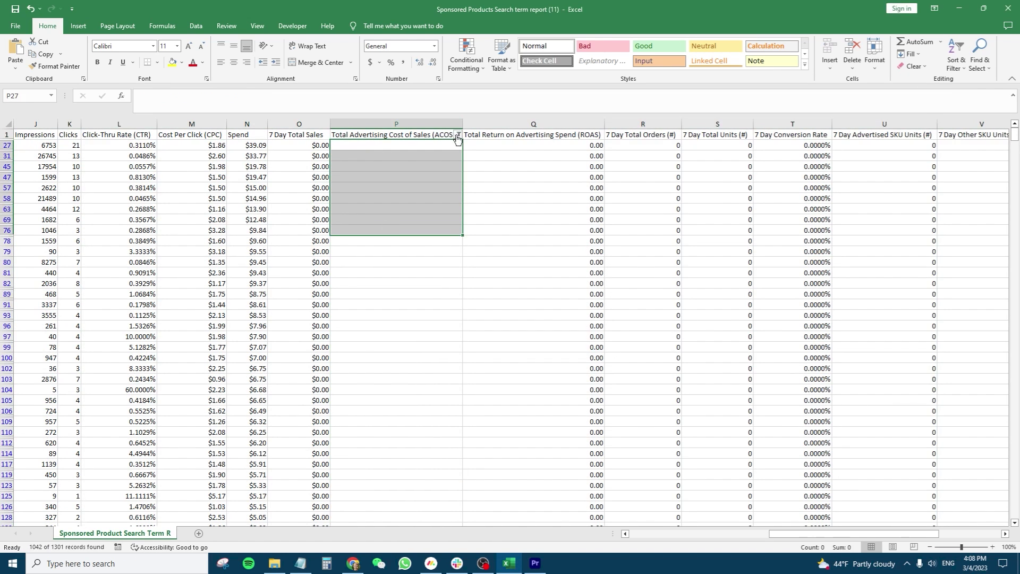
- Set the ACOS column's filter to select all values so every search term row is shown
{"action": "left_click", "coordinate": [457, 134]}
{"action": "left_click", "coordinate": [366, 251]}
{"action": "left_click", "coordinate": [394, 348]}
{"action": "left_click_drag", "start_coordinate": [406, 145], "coordinate": [405, 250]}
{"action": "left_click", "coordinate": [405, 251]}
{"action": "left_click", "coordinate": [457, 135]}
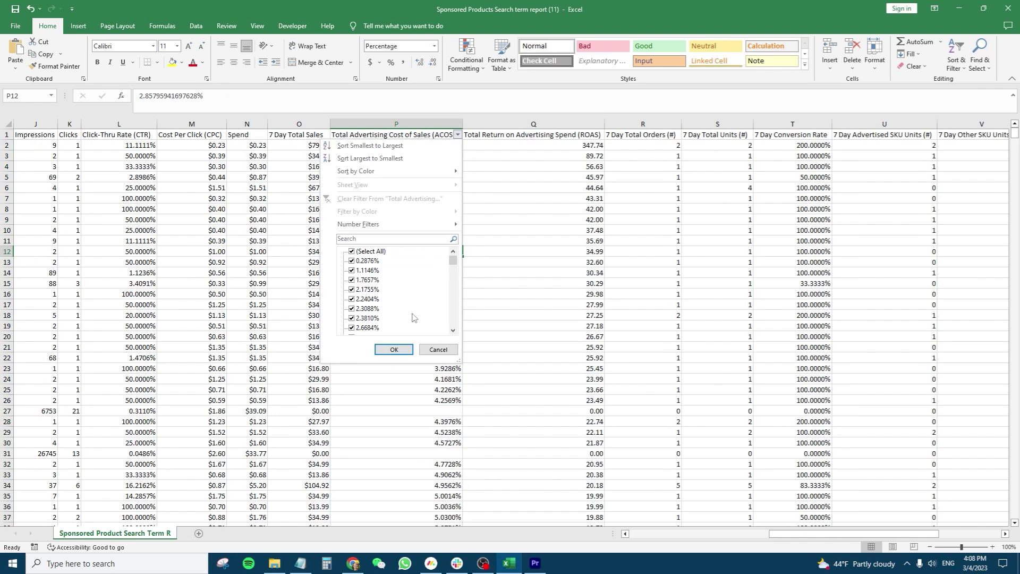
{"action": "left_click", "coordinate": [390, 349]}
- Examine the lowest ACOS values alongside their customer search terms, clicks, spend and sales
{"action": "left_click_drag", "start_coordinate": [391, 178], "coordinate": [391, 285]}
{"action": "left_click", "coordinate": [391, 284]}
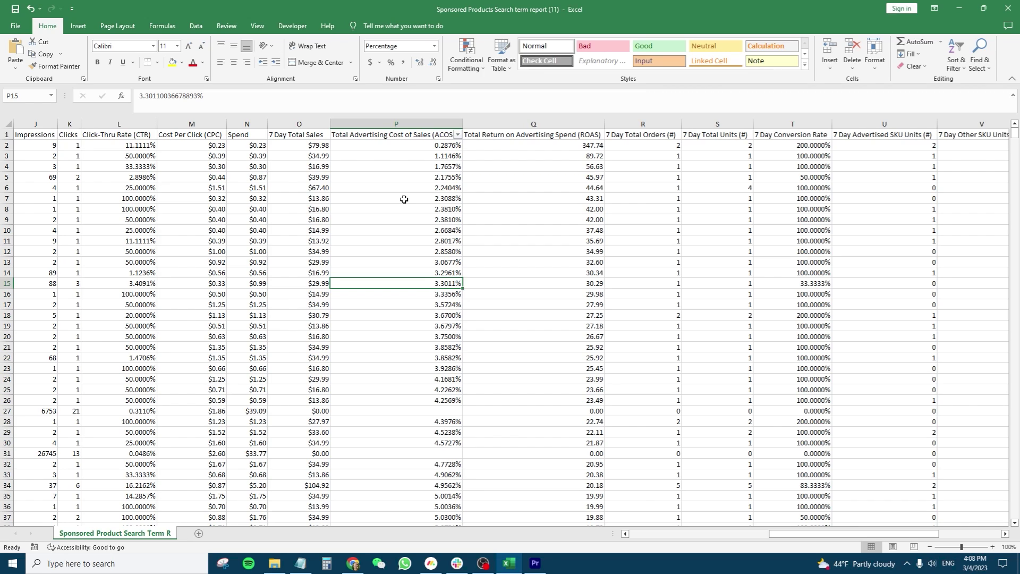
{"action": "left_click_drag", "start_coordinate": [394, 285], "coordinate": [393, 366]}
{"action": "left_click", "coordinate": [393, 365]}
{"action": "left_click_drag", "start_coordinate": [784, 533], "coordinate": [772, 535]}
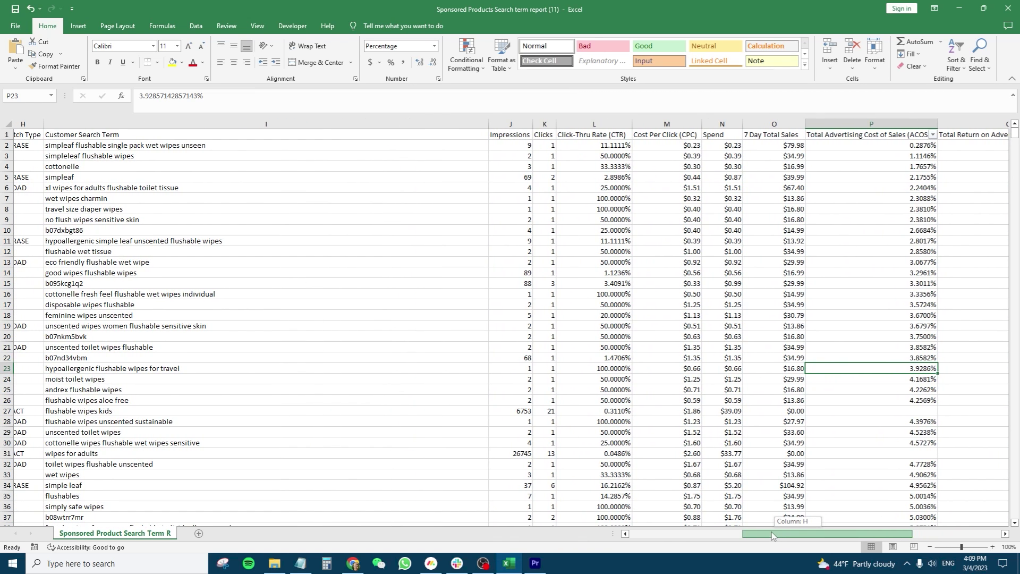
{"action": "left_click_drag", "start_coordinate": [771, 533], "coordinate": [772, 534]}
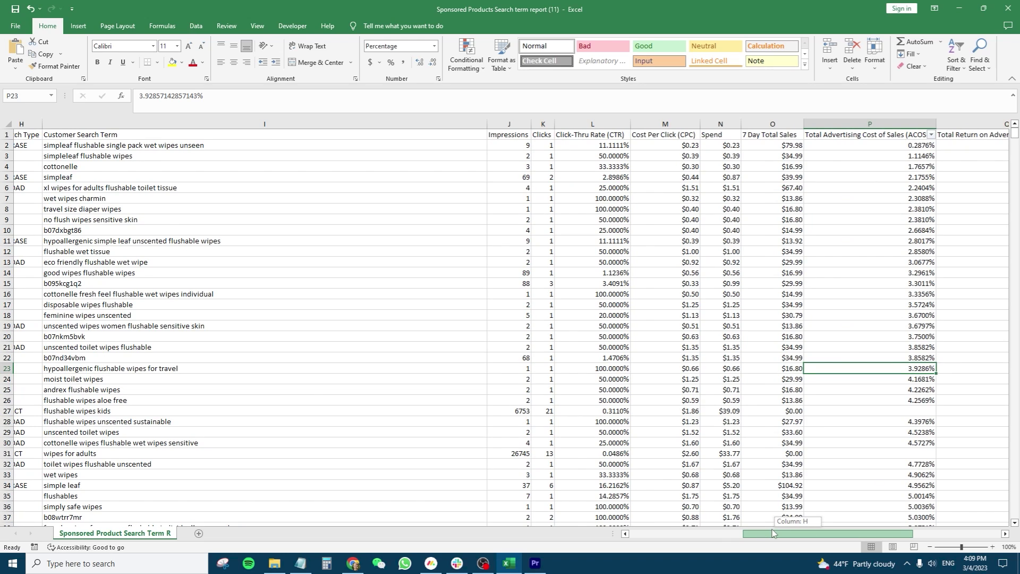
{"action": "left_click_drag", "start_coordinate": [772, 533], "coordinate": [770, 533]}
{"action": "left_click_drag", "start_coordinate": [846, 379], "coordinate": [846, 402]}
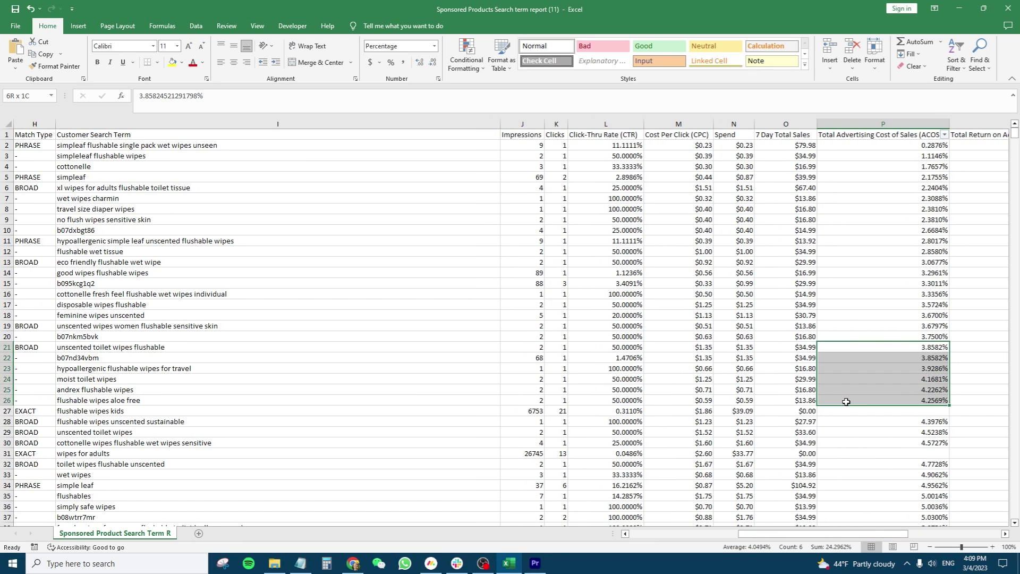
{"action": "left_click_drag", "start_coordinate": [849, 326], "coordinate": [865, 391]}
{"action": "left_click", "coordinate": [865, 391]}
{"action": "left_click_drag", "start_coordinate": [832, 534], "coordinate": [851, 536]}
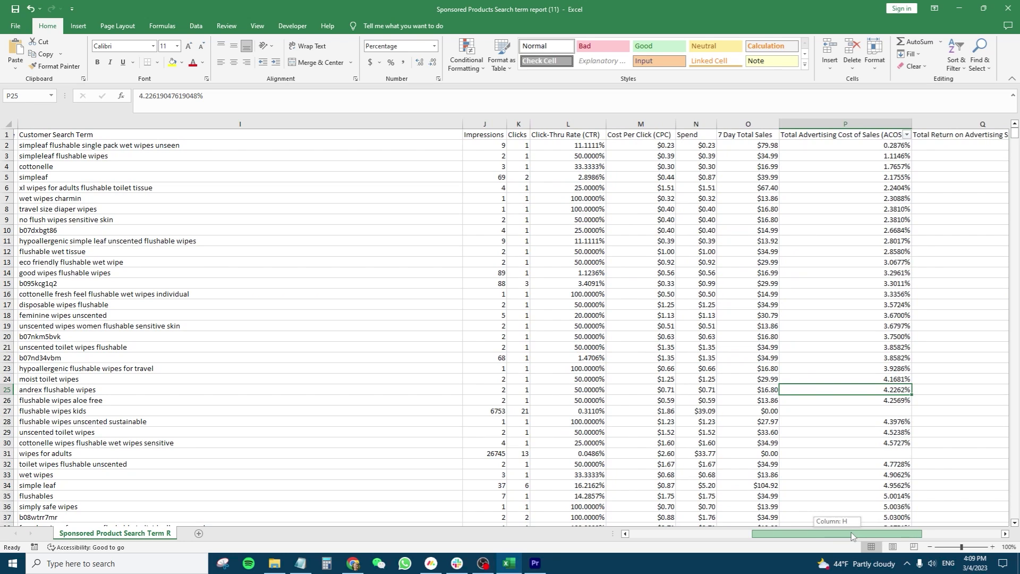
- Review the campaign names, and examine the targeting, search term and ACOS of the "flushable wipes unscented sustainable" row
{"action": "left_click_drag", "start_coordinate": [851, 535], "coordinate": [717, 539]}
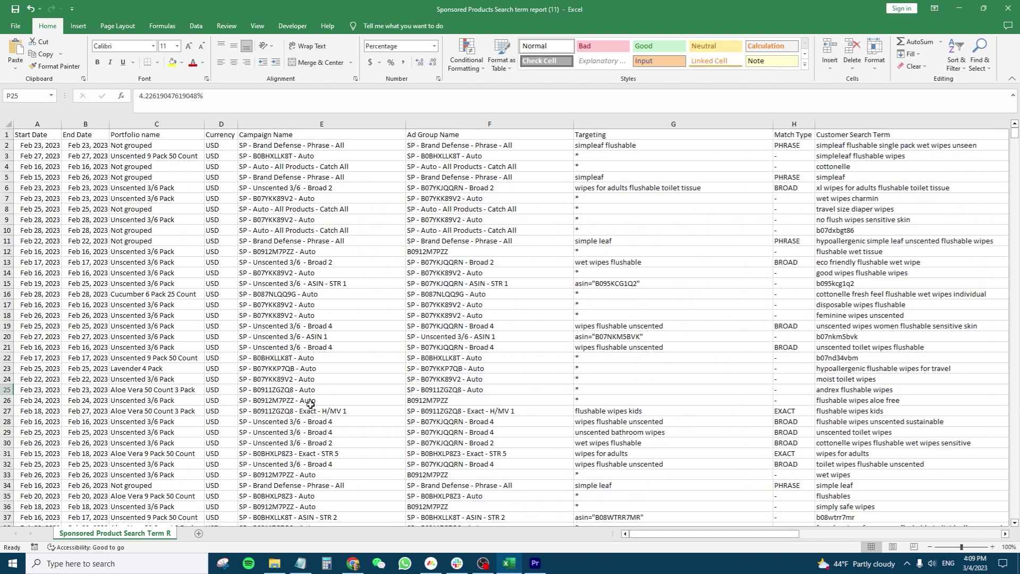
{"action": "left_click", "coordinate": [286, 138]}
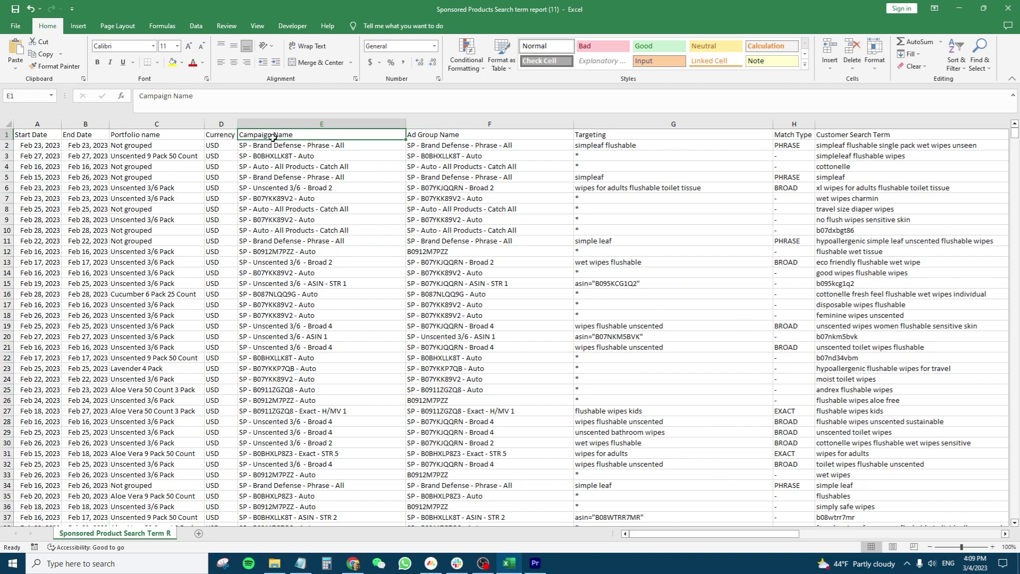
{"action": "left_click_drag", "start_coordinate": [312, 422], "coordinate": [296, 445]}
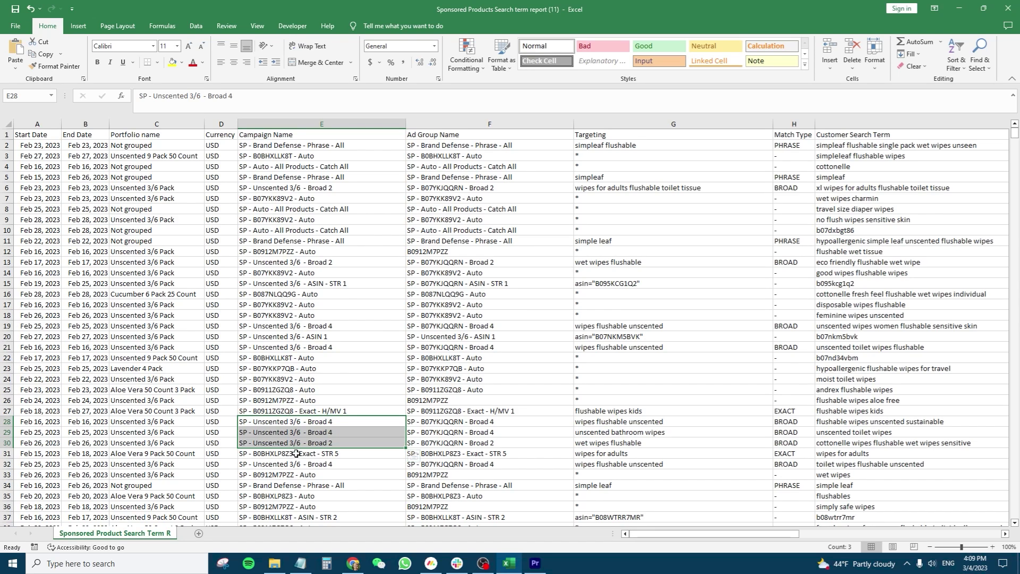
{"action": "left_click_drag", "start_coordinate": [302, 379], "coordinate": [298, 406]}
{"action": "left_click", "coordinate": [289, 357]}
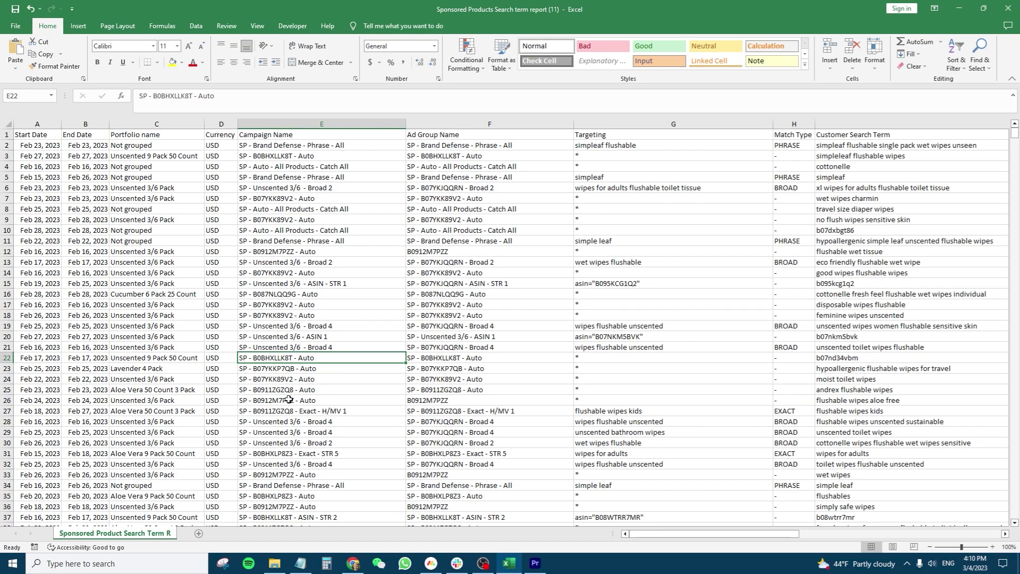
{"action": "left_click", "coordinate": [290, 422]}
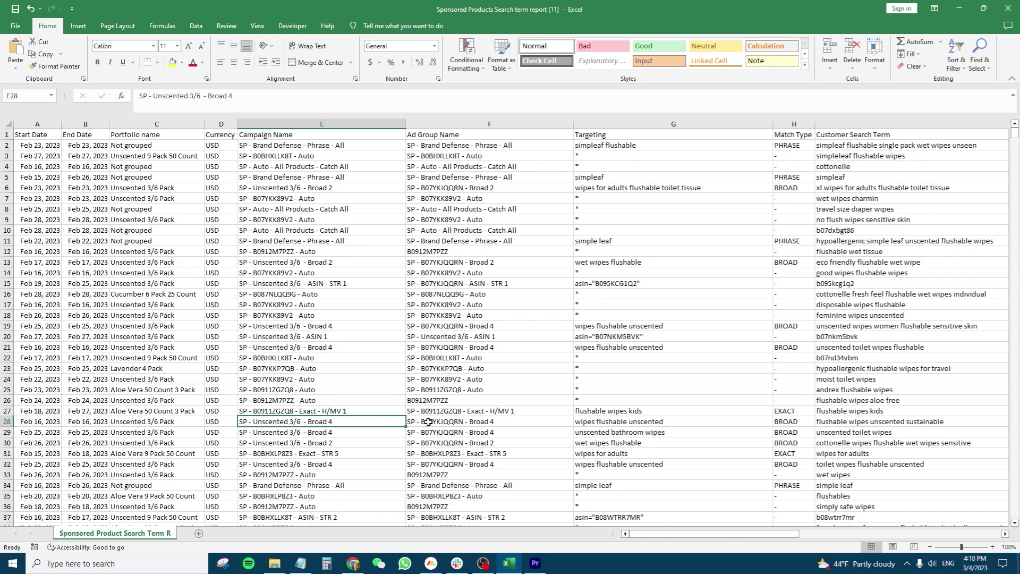
{"action": "left_click", "coordinate": [615, 421]}
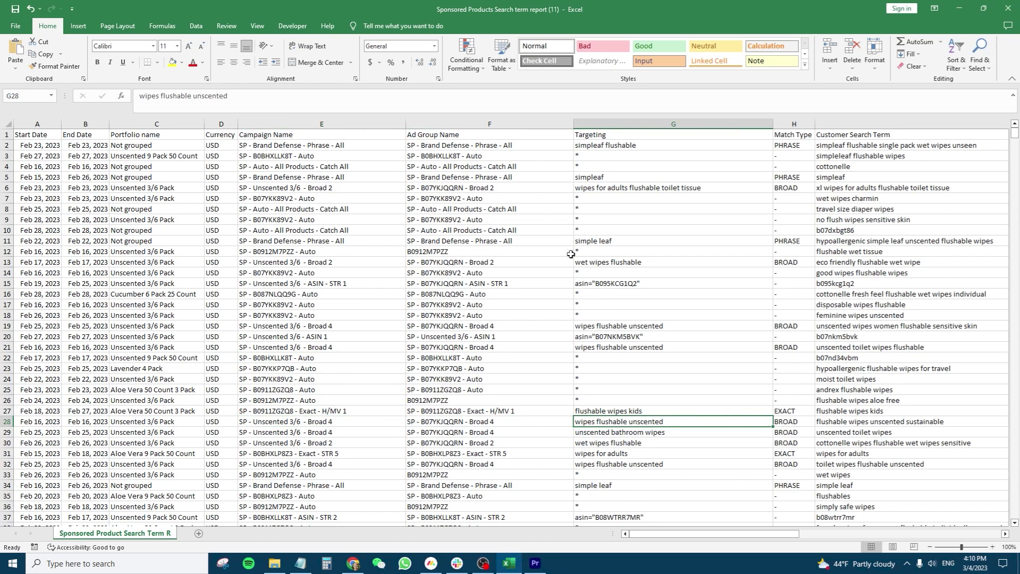
{"action": "left_click_drag", "start_coordinate": [770, 533], "coordinate": [793, 470]}
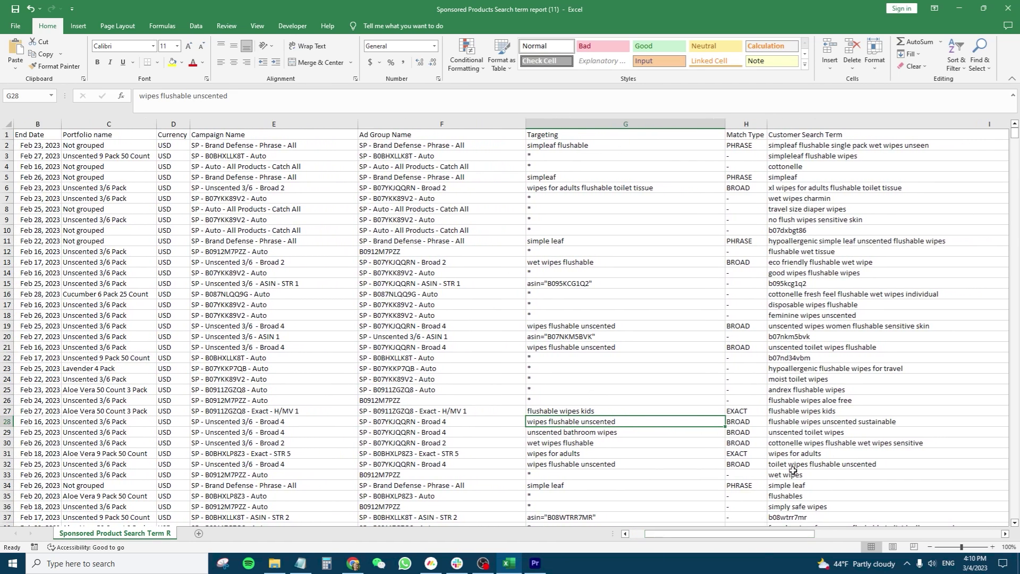
{"action": "left_click", "coordinate": [809, 424]}
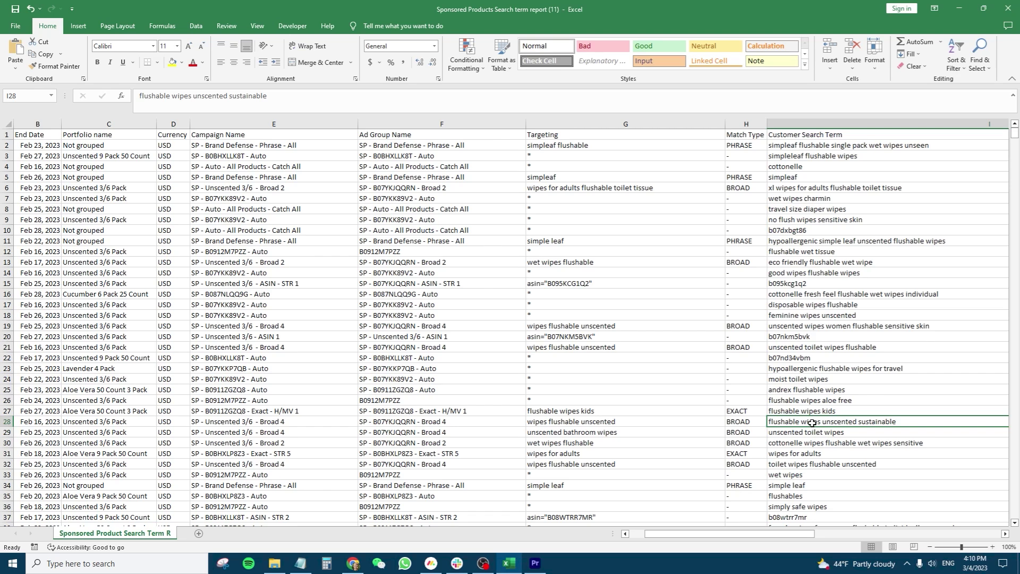
{"action": "left_click_drag", "start_coordinate": [771, 533], "coordinate": [876, 525]}
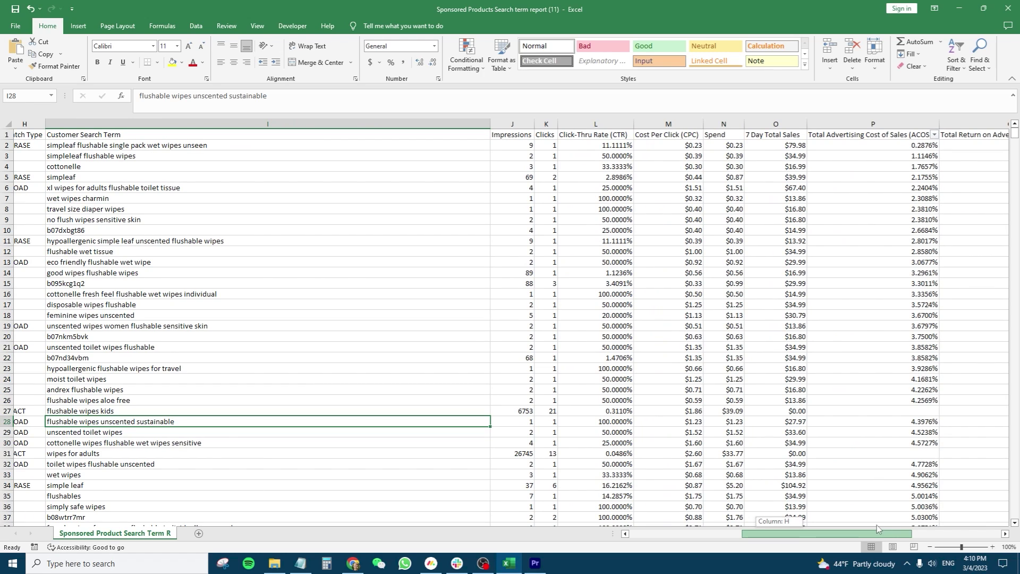
{"action": "left_click_drag", "start_coordinate": [876, 524], "coordinate": [877, 524]}
{"action": "left_click", "coordinate": [914, 422]}
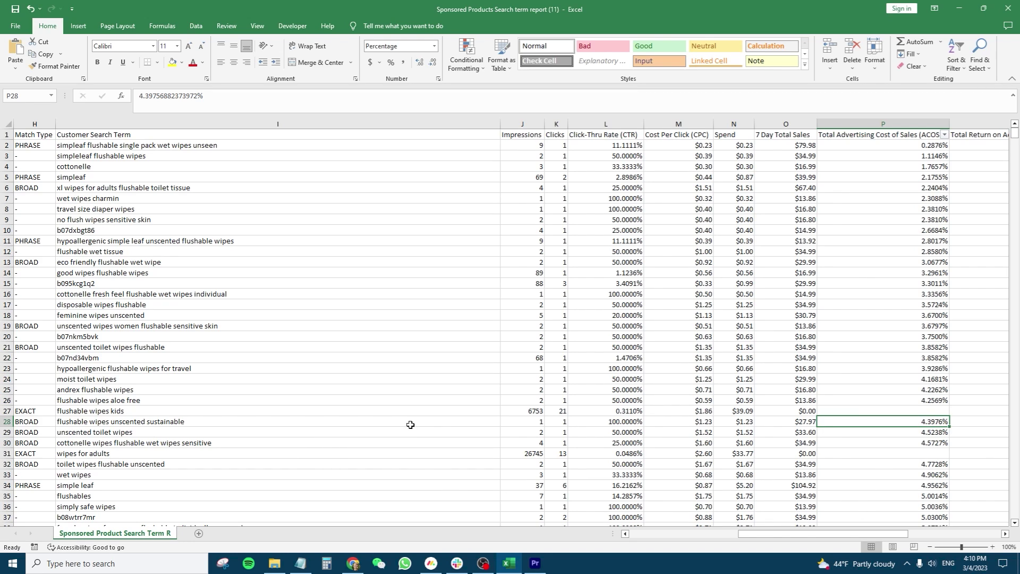
- Copy the search term "flushable wipes unscented sustainable" from the report into a Notepad note
{"action": "left_click", "coordinate": [430, 428]}
{"action": "key", "text": "ctrl+c"}
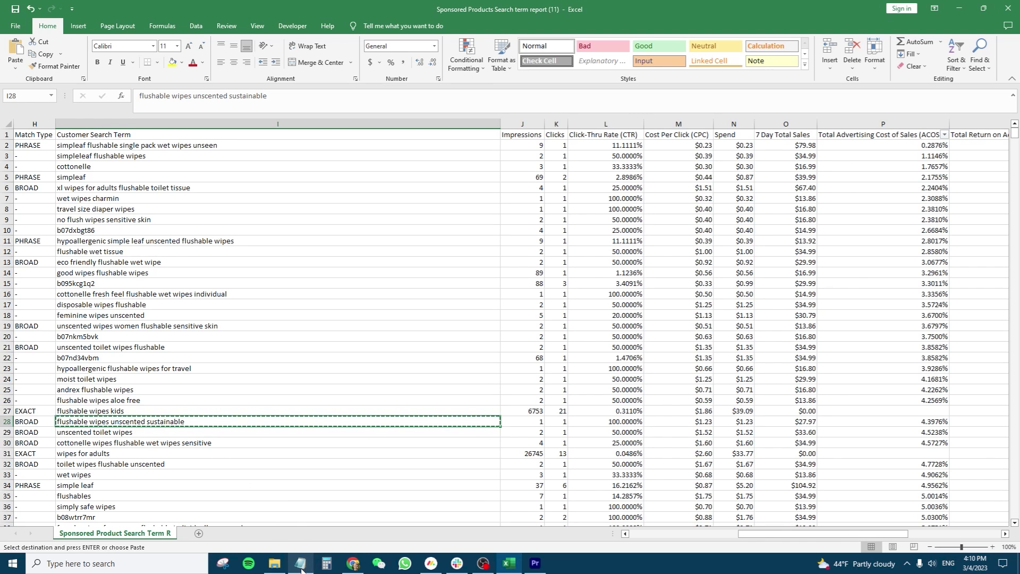
{"action": "left_click", "coordinate": [300, 563]}
{"action": "key", "text": "ctrl+v"}
{"action": "key", "text": "ctrl+a"}
{"action": "key", "text": "Right"}
{"action": "key", "text": "ctrl+a"}
{"action": "key", "text": "Right"}
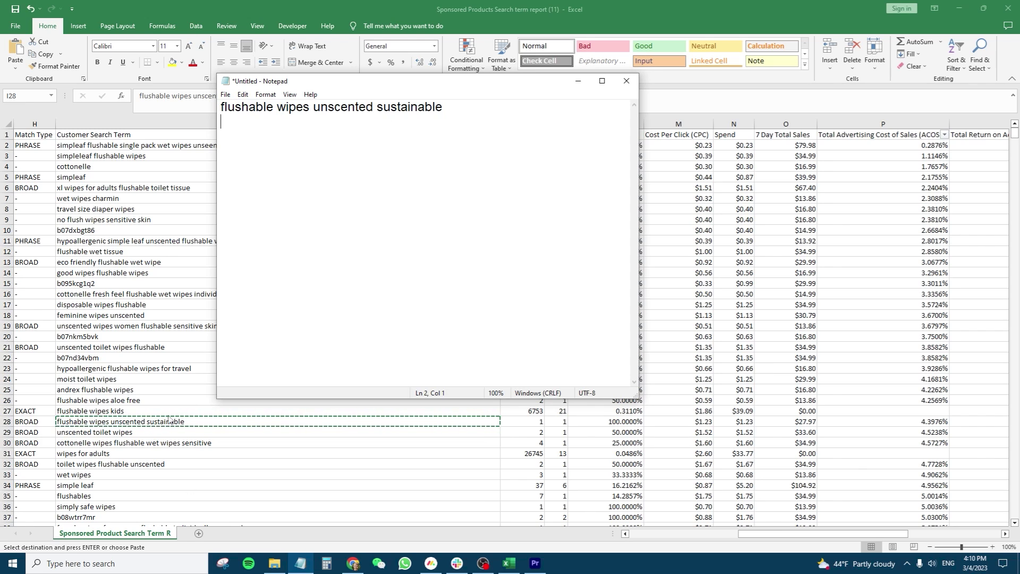
- Reposition the Notepad window and highlight "unscented sustainable" within the noted search term
{"action": "left_click_drag", "start_coordinate": [442, 107], "coordinate": [220, 106]}
{"action": "left_click_drag", "start_coordinate": [271, 81], "coordinate": [188, 50]}
{"action": "key", "text": "Right"}
{"action": "key", "text": "shift+Home"}
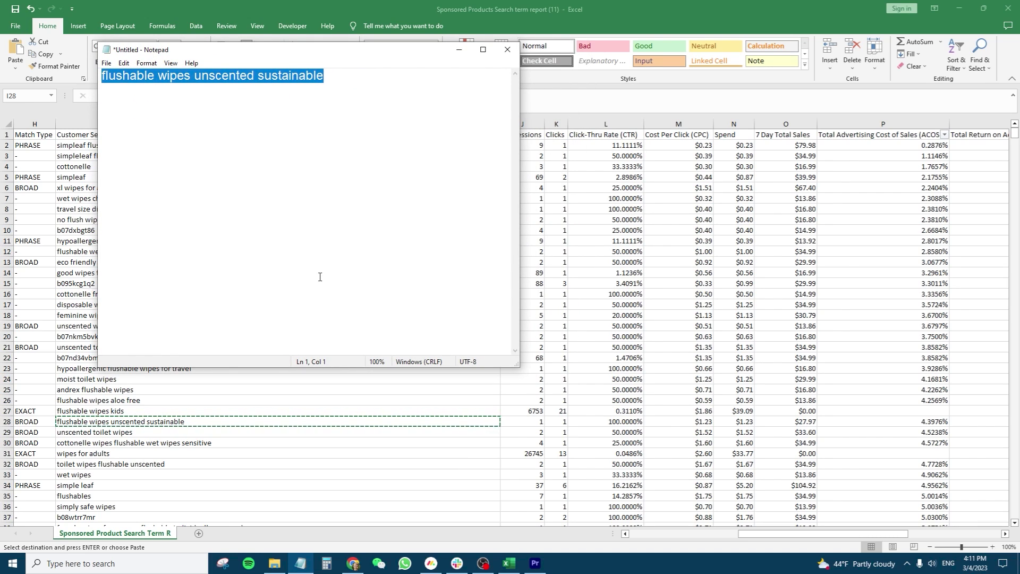
{"action": "key", "text": "ctrl+shift+Right"}
{"action": "key", "text": "ctrl+shift+Right"}
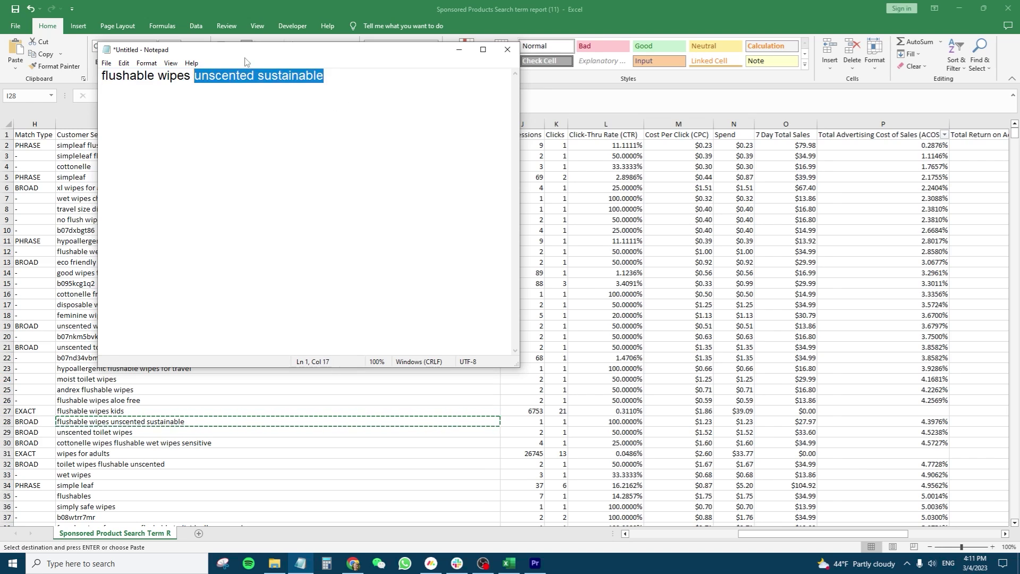
- Compare the search terms in rows 28 to 30 with their targeting, ad group names and performance figures
{"action": "left_click", "coordinate": [266, 425]}
{"action": "left_click", "coordinate": [257, 432]}
{"action": "left_click_drag", "start_coordinate": [223, 424], "coordinate": [225, 440]}
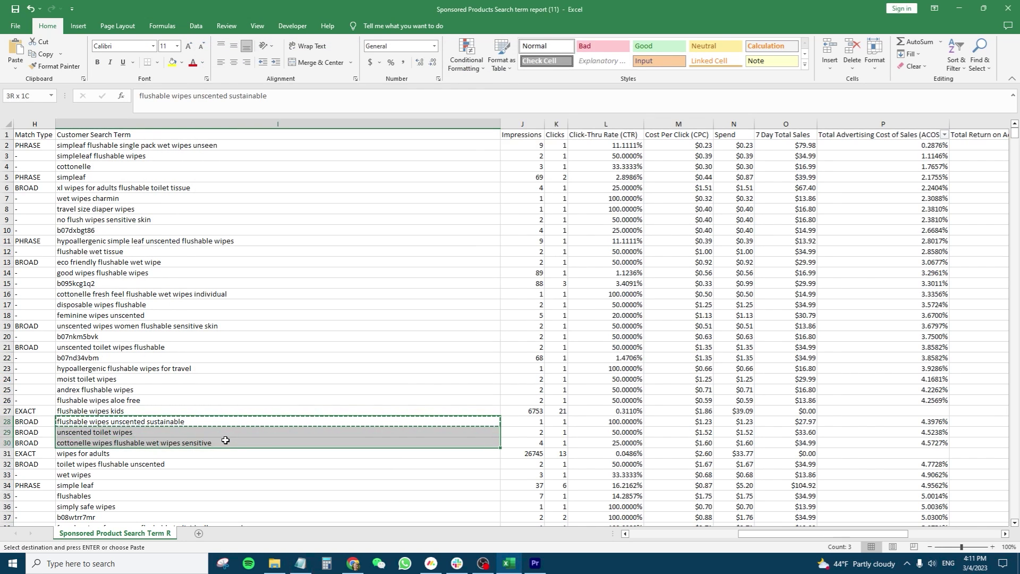
{"action": "left_click", "coordinate": [251, 446]}
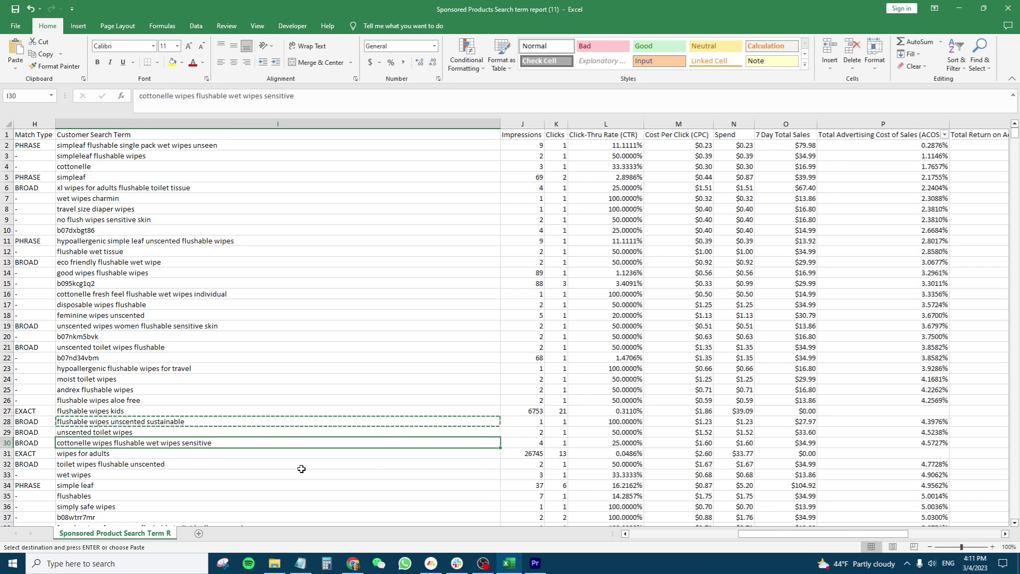
{"action": "left_click_drag", "start_coordinate": [148, 421], "coordinate": [159, 431]}
{"action": "left_click", "coordinate": [159, 442]}
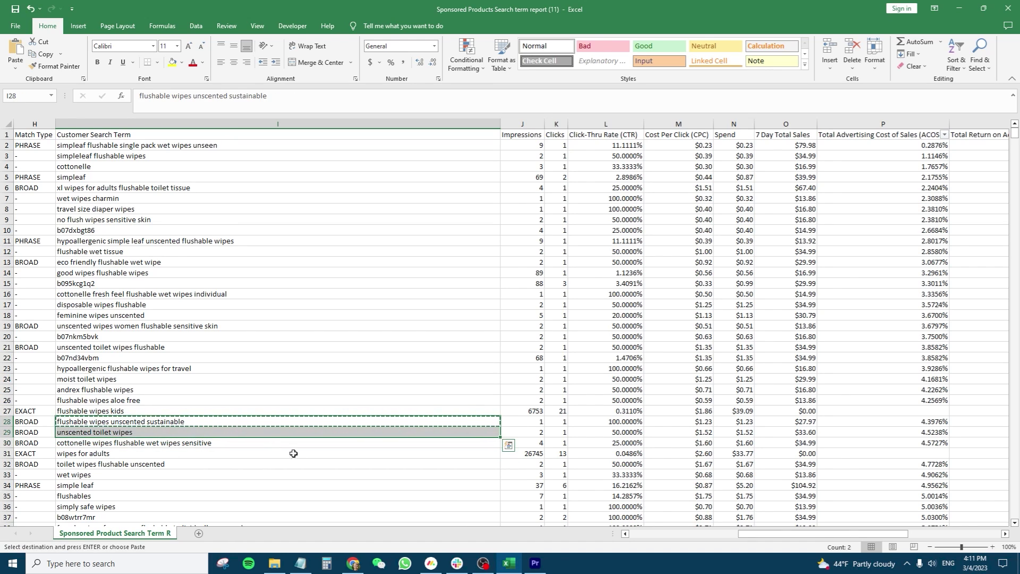
{"action": "mouse_move", "coordinate": [757, 533]}
{"action": "left_mouse_down"}
{"action": "mouse_move", "coordinate": [672, 537]}
{"action": "mouse_move", "coordinate": [775, 524]}
{"action": "left_mouse_up"}
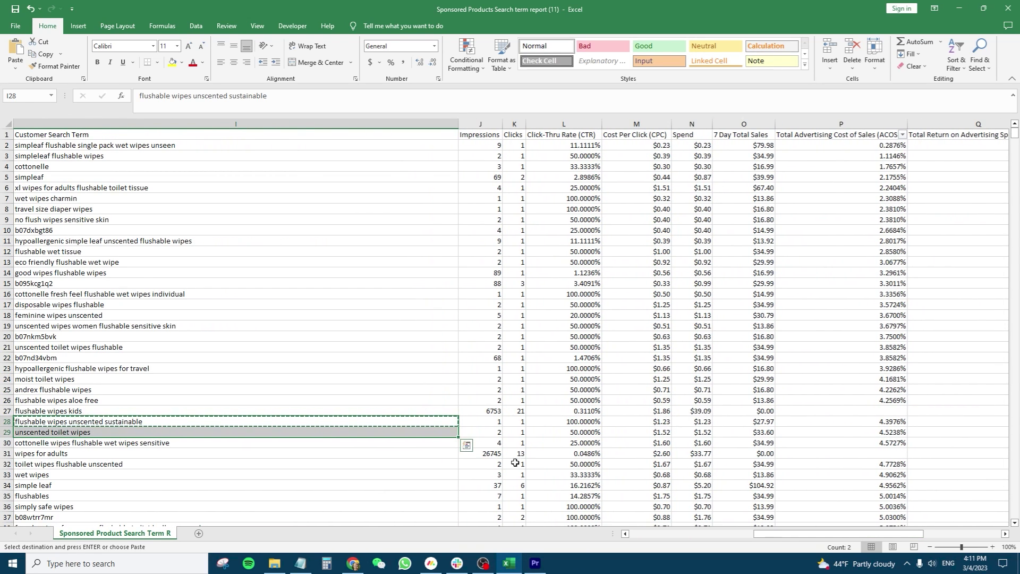
{"action": "left_click_drag", "start_coordinate": [755, 538], "coordinate": [723, 526]}
{"action": "left_click", "coordinate": [304, 429]}
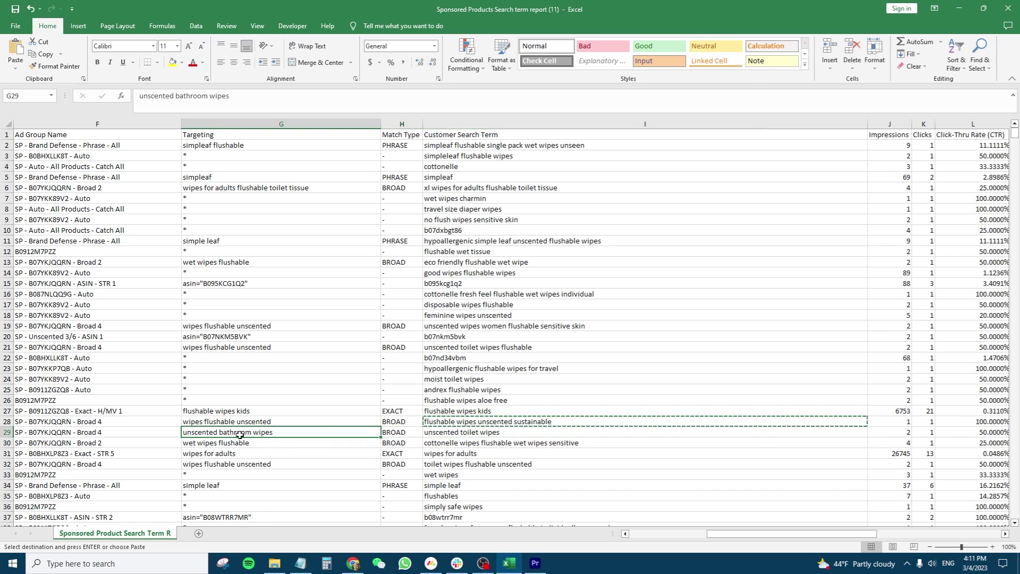
{"action": "left_click", "coordinate": [100, 422]}
{"action": "left_click", "coordinate": [99, 429]}
{"action": "left_click", "coordinate": [460, 435]}
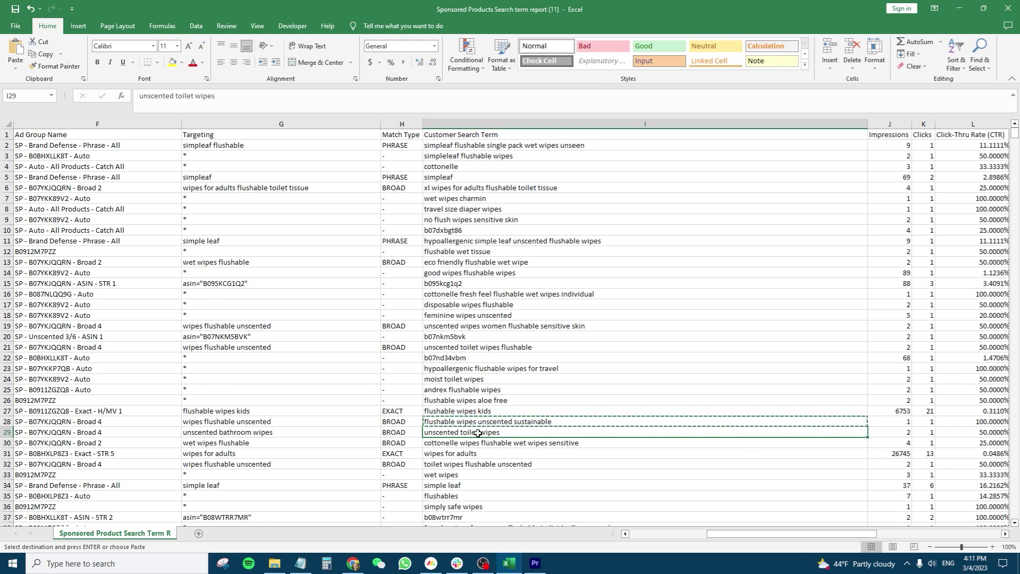
- Copy the row 29 search term "unscented toilet wipes" into the Notepad note and return to the report
{"action": "left_click", "coordinate": [297, 422]}
{"action": "left_click", "coordinate": [297, 442]}
{"action": "left_click", "coordinate": [301, 563]}
{"action": "left_click", "coordinate": [479, 104]}
{"action": "key", "text": "ctrl+v"}
{"action": "left_click", "coordinate": [533, 463]}
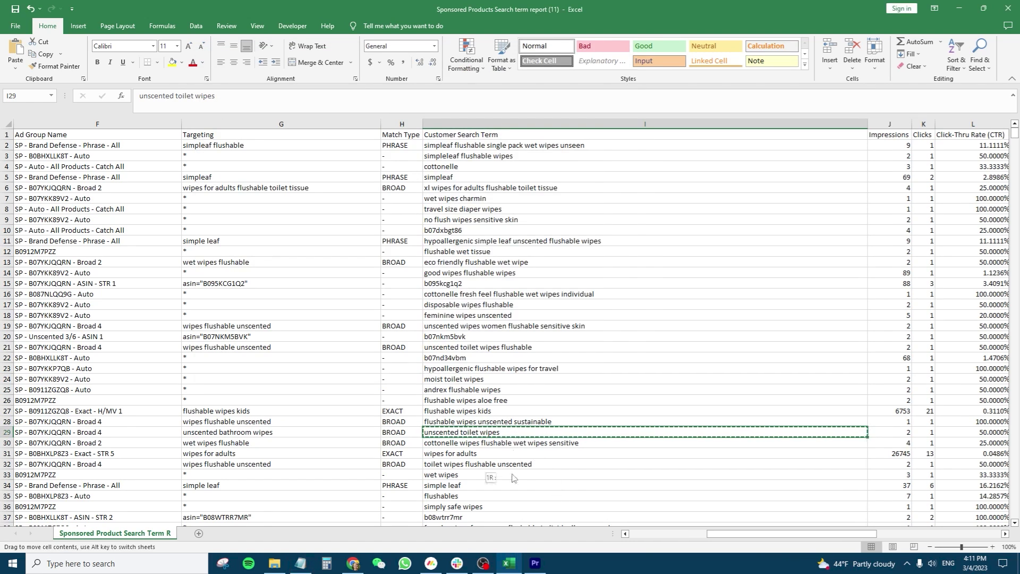
{"action": "left_click_drag", "start_coordinate": [488, 486], "coordinate": [490, 500]}
{"action": "left_click", "coordinate": [598, 269]}
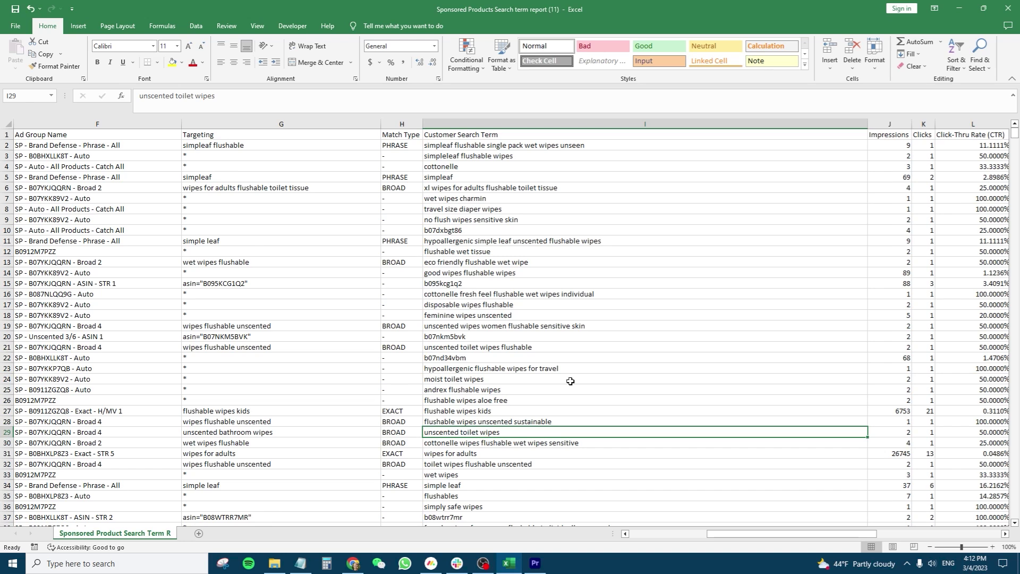
- Copy the ASIN B07YKJQQRN from the row 28 ad group name and paste it as the new campaign's ad group name
{"action": "scroll", "coordinate": [571, 381], "scroll_direction": "left", "scroll_amount": 3}
{"action": "double_click", "coordinate": [371, 423]}
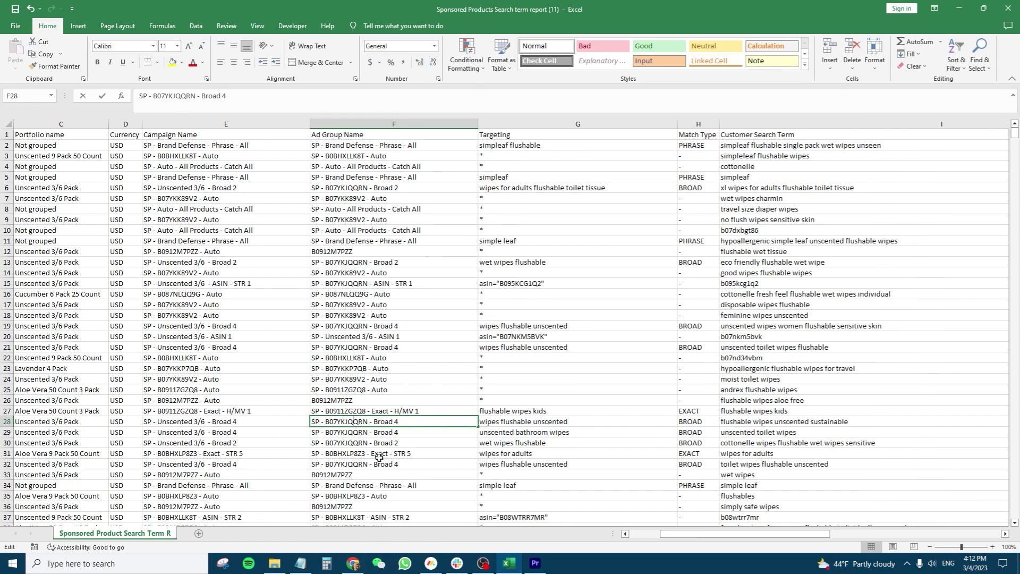
{"action": "left_click_drag", "start_coordinate": [371, 423], "coordinate": [325, 424]}
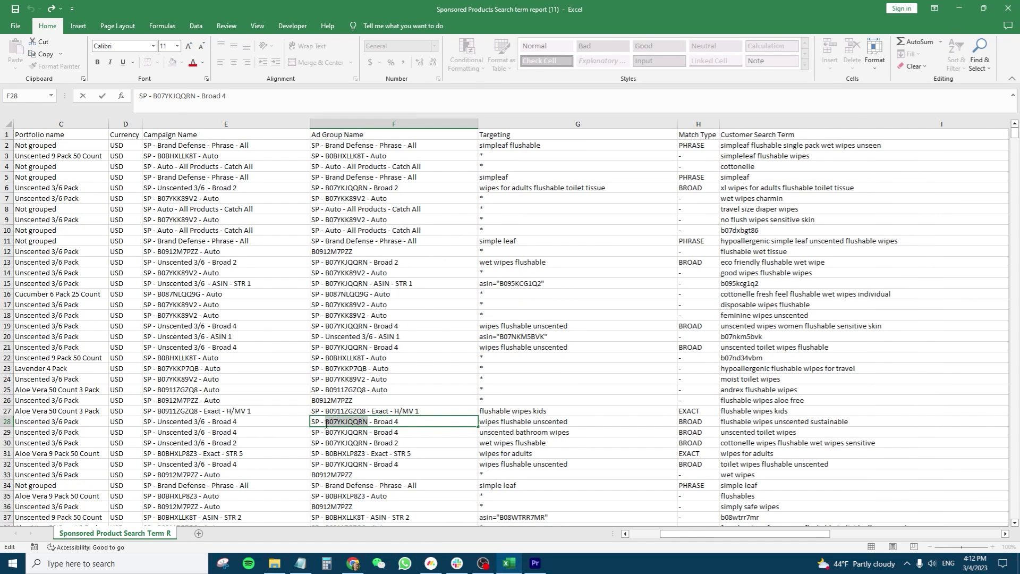
{"action": "left_click", "coordinate": [355, 563]}
{"action": "left_click_drag", "start_coordinate": [317, 232], "coordinate": [191, 226]}
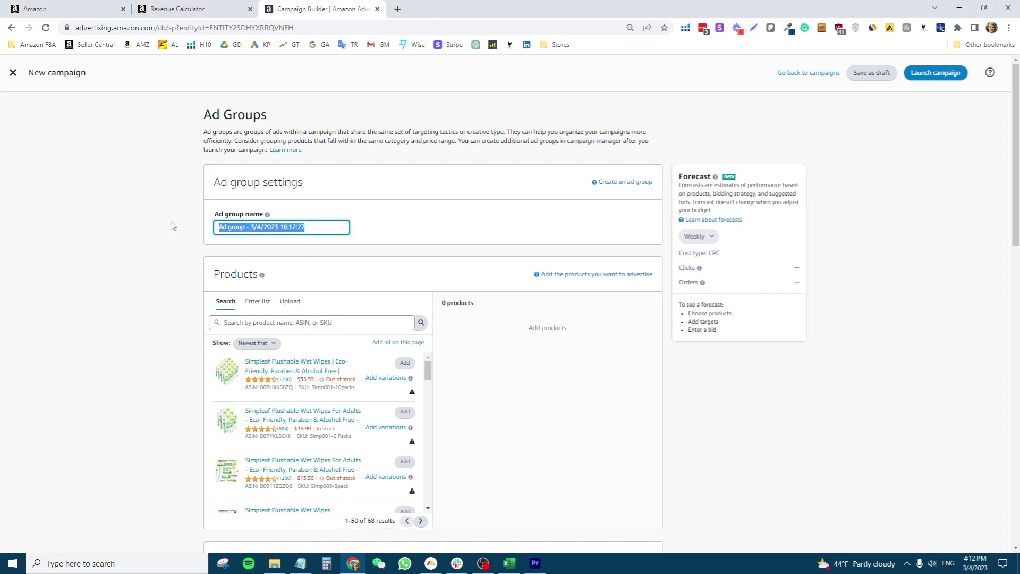
{"action": "key", "text": "ctrl+v"}
{"action": "double_click", "coordinate": [274, 226]}
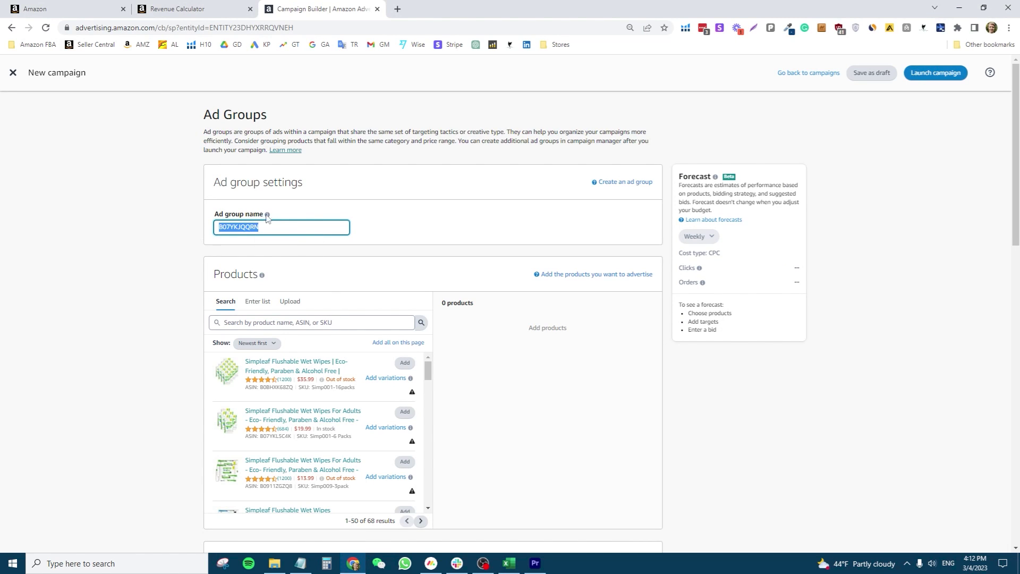
- Return to the search term report and review the search terms and match types in rows 26 to 32
{"action": "key", "text": "alt+Tab"}
{"action": "left_click_drag", "start_coordinate": [696, 436], "coordinate": [744, 443]}
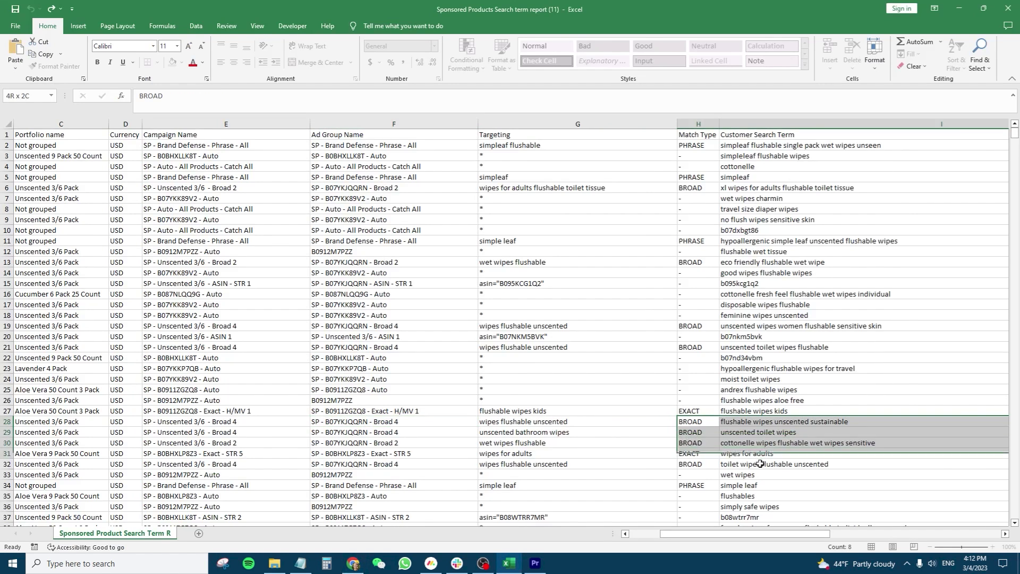
{"action": "left_click", "coordinate": [744, 464]}
{"action": "left_click_drag", "start_coordinate": [744, 400], "coordinate": [753, 458]}
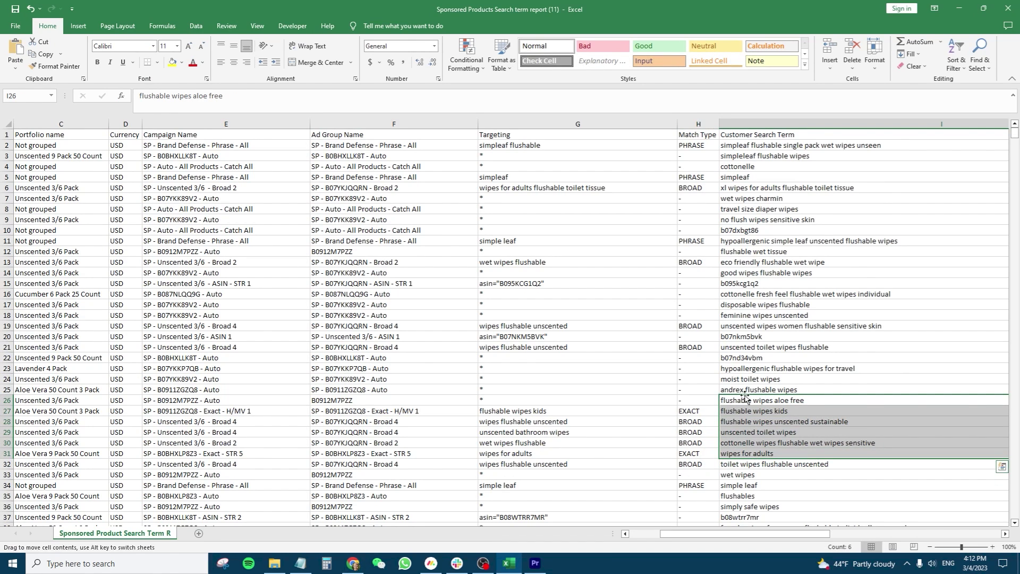
{"action": "left_click", "coordinate": [750, 411]}
{"action": "mouse_move", "coordinate": [750, 410]}
{"action": "left_mouse_down"}
{"action": "mouse_move", "coordinate": [748, 463]}
{"action": "mouse_move", "coordinate": [749, 411]}
{"action": "left_mouse_up"}
{"action": "left_click", "coordinate": [749, 464]}
{"action": "left_click", "coordinate": [749, 464]}
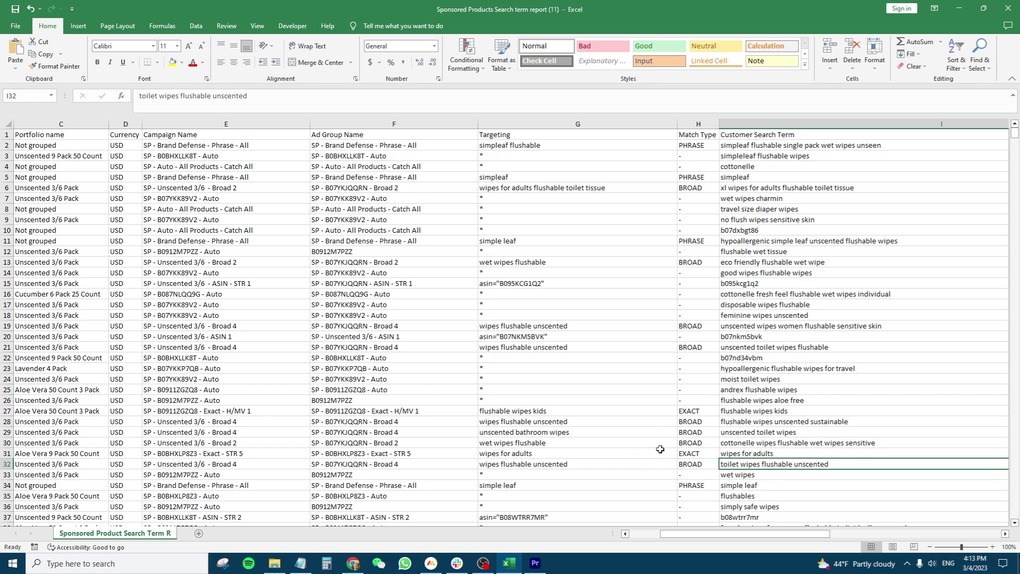
- Copy both noted search terms from Notepad and return to the ad group name in the campaign builder
{"action": "left_click", "coordinate": [300, 563]}
{"action": "key", "text": "ctrl+a"}
{"action": "key", "text": "ctrl+c"}
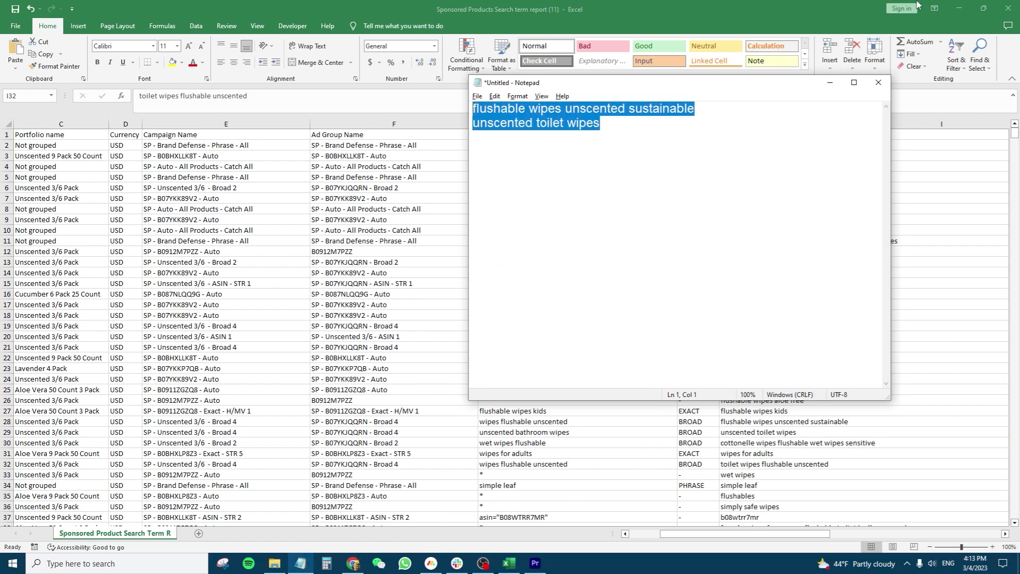
{"action": "left_click", "coordinate": [959, 8]}
{"action": "left_click", "coordinate": [334, 229]}
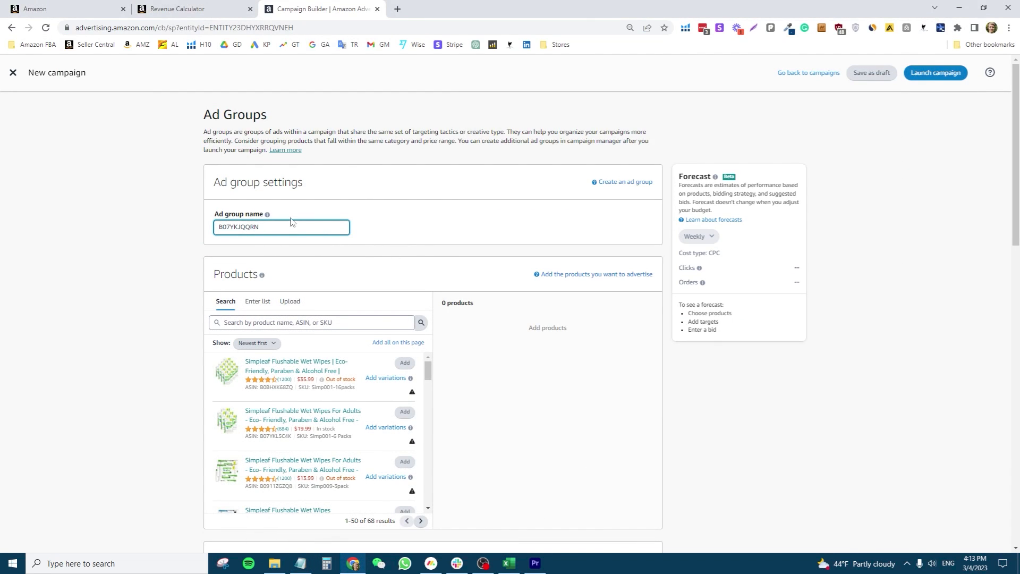
- Review the new campaign form's targeting, bidding strategy and campaign settings sections
{"action": "scroll", "coordinate": [373, 336], "scroll_direction": "down", "scroll_amount": 10}
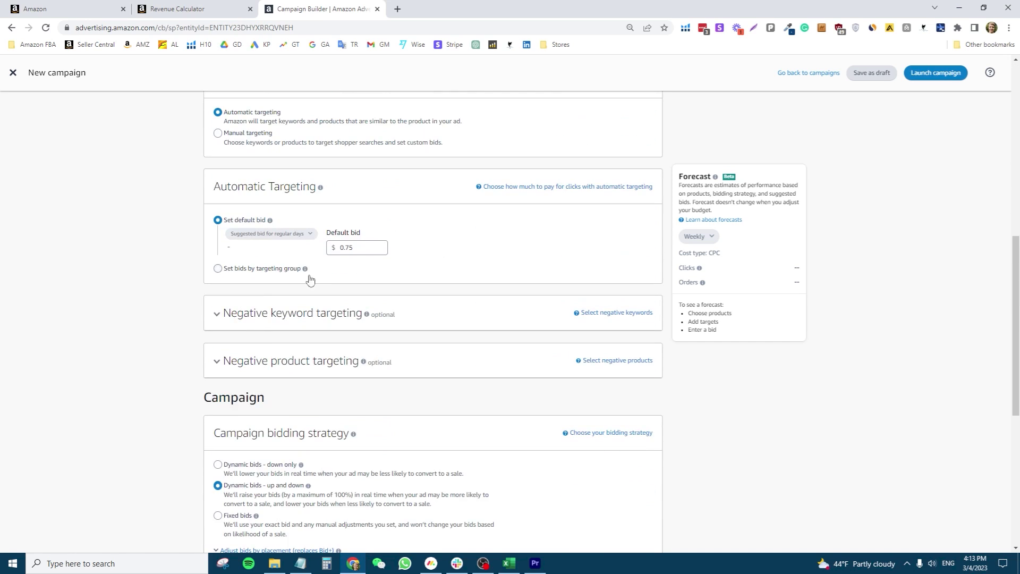
{"action": "scroll", "coordinate": [320, 274], "scroll_direction": "down", "scroll_amount": 7}
{"action": "left_click_drag", "start_coordinate": [256, 371], "coordinate": [208, 344]}
{"action": "left_click", "coordinate": [321, 372]}
{"action": "left_click_drag", "start_coordinate": [322, 372], "coordinate": [212, 311]}
{"action": "left_click", "coordinate": [215, 235]}
{"action": "scroll", "coordinate": [340, 357], "scroll_direction": "up", "scroll_amount": 5}
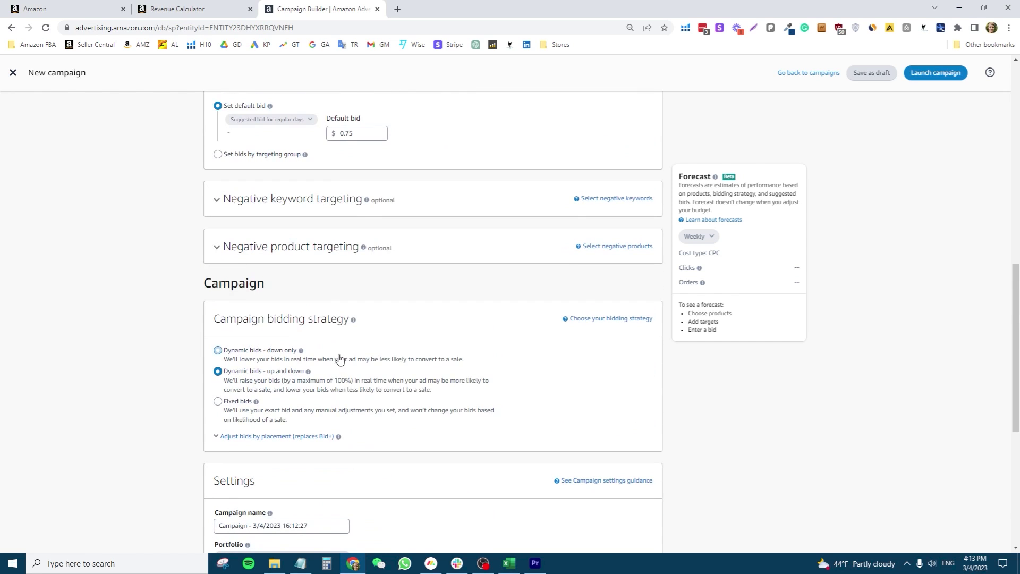
{"action": "scroll", "coordinate": [340, 358], "scroll_direction": "up", "scroll_amount": 4}
{"action": "scroll", "coordinate": [366, 319], "scroll_direction": "down", "scroll_amount": 8}
{"action": "scroll", "coordinate": [375, 381], "scroll_direction": "up", "scroll_amount": 14}
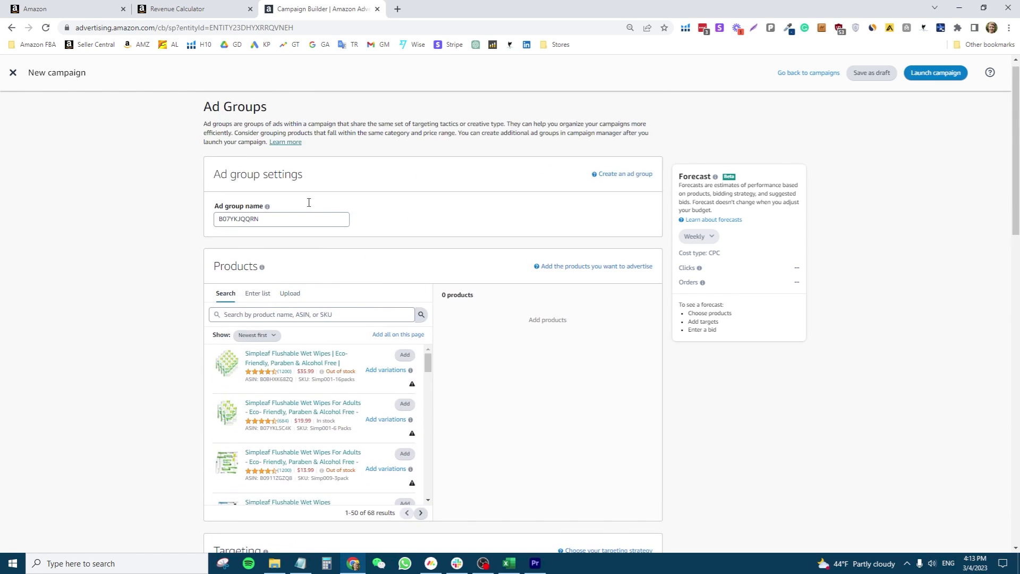
- Complete the ad group name as "SP - B07YKJQQRN - Exact - STR 4"
{"action": "left_click", "coordinate": [224, 216]}
{"action": "type", "text": "SP -"}
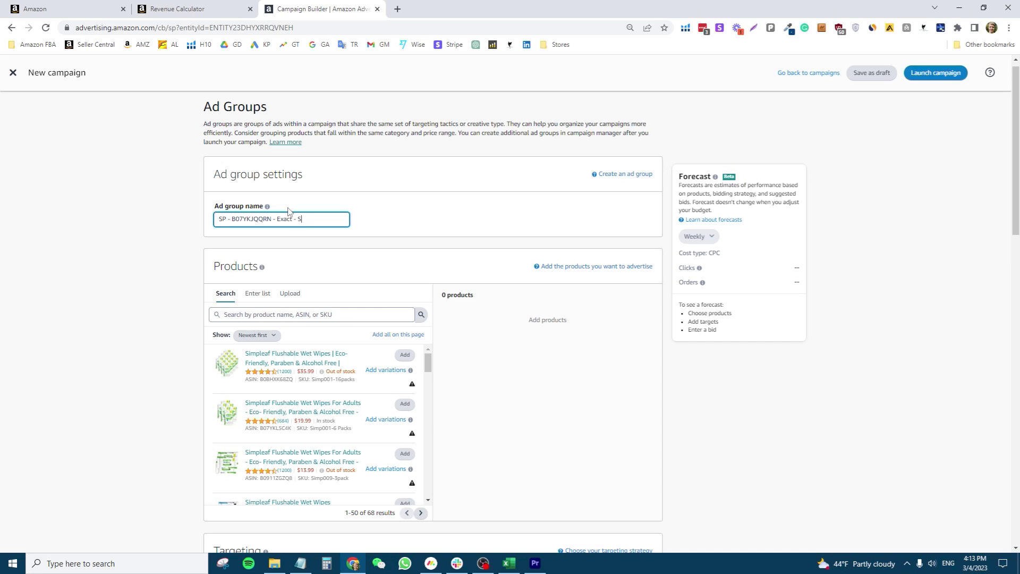
{"action": "left_click_drag", "start_coordinate": [326, 221], "coordinate": [234, 221]}
{"action": "left_click", "coordinate": [234, 221]}
{"action": "left_click_drag", "start_coordinate": [296, 219], "coordinate": [326, 220]}
{"action": "left_click_drag", "start_coordinate": [211, 176], "coordinate": [288, 214]}
{"action": "left_click", "coordinate": [289, 214]}
{"action": "scroll", "coordinate": [281, 372], "scroll_direction": "down", "scroll_amount": 6}
{"action": "scroll", "coordinate": [276, 323], "scroll_direction": "up", "scroll_amount": 5}
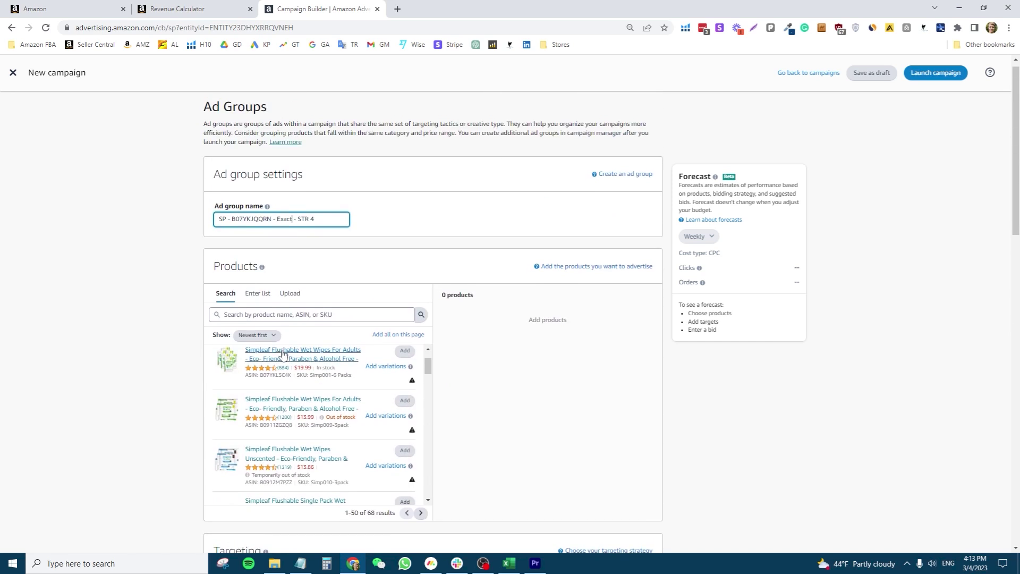
- Search the products for B07YKJQQRN and add the "Simp002- 4packs (FBM)" listing to the ad group
{"action": "double_click", "coordinate": [250, 218]}
{"action": "left_click", "coordinate": [273, 314]}
{"action": "type", "text": "B07YKJQQRN"}
{"action": "left_click", "coordinate": [421, 314]}
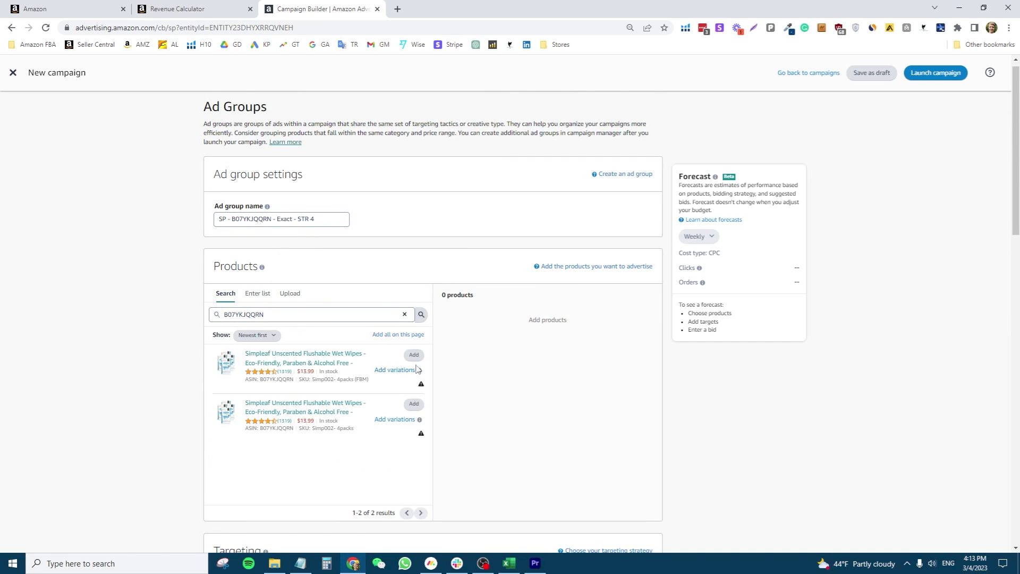
{"action": "left_click", "coordinate": [411, 354]}
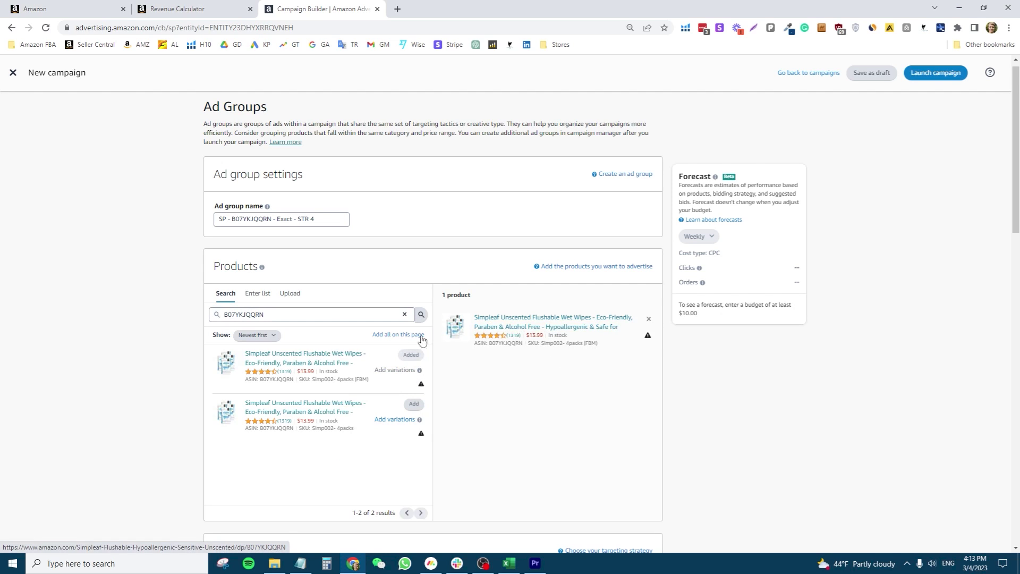
- Set manual keyword targeting with an entered keyword list and leave only the Exact match type selected
{"action": "scroll", "coordinate": [440, 390], "scroll_direction": "down", "scroll_amount": 5}
{"action": "scroll", "coordinate": [439, 401], "scroll_direction": "up", "scroll_amount": 5}
{"action": "scroll", "coordinate": [440, 382], "scroll_direction": "down", "scroll_amount": 8}
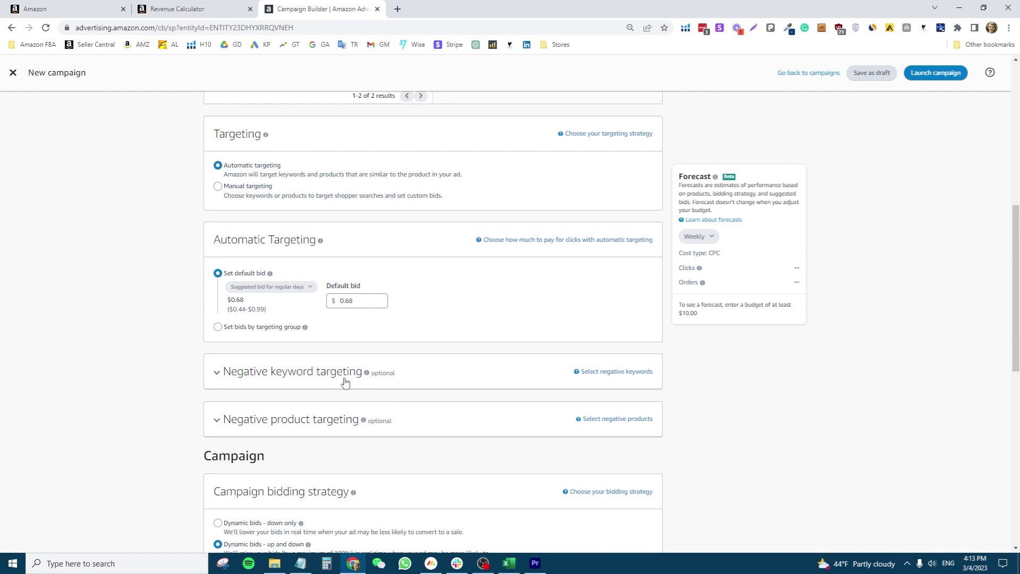
{"action": "left_click", "coordinate": [239, 186]}
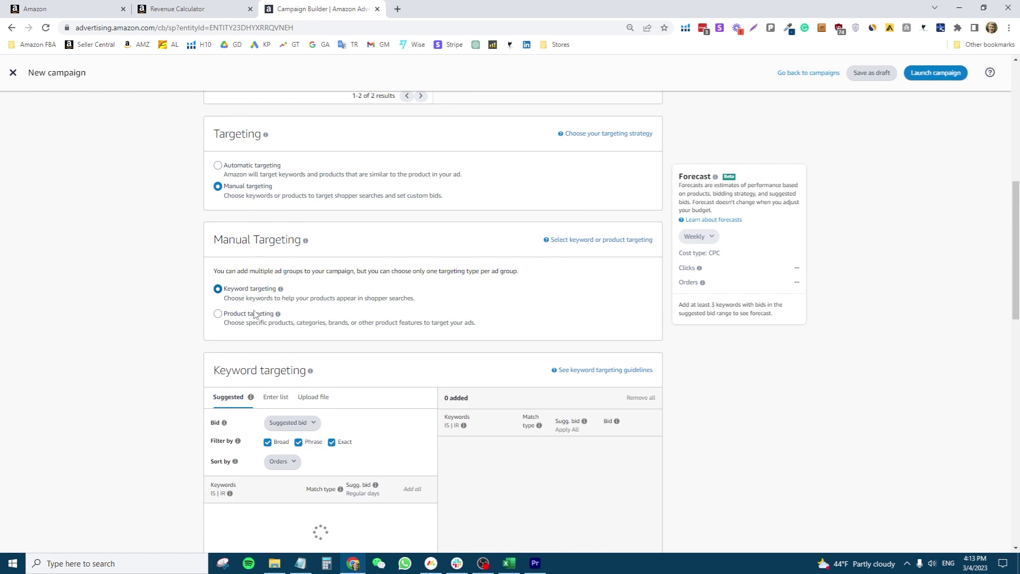
{"action": "scroll", "coordinate": [256, 279], "scroll_direction": "down", "scroll_amount": 3}
{"action": "left_click", "coordinate": [283, 239]}
{"action": "left_click", "coordinate": [281, 283]}
{"action": "left_click", "coordinate": [309, 283]}
{"action": "left_click", "coordinate": [328, 341]}
- Add the exact keywords "flushable wipes unscented sustainable" with a $0.68 bid and "unscented toilet wipes" with its suggested bid
{"action": "key", "text": "alt+Tab"}
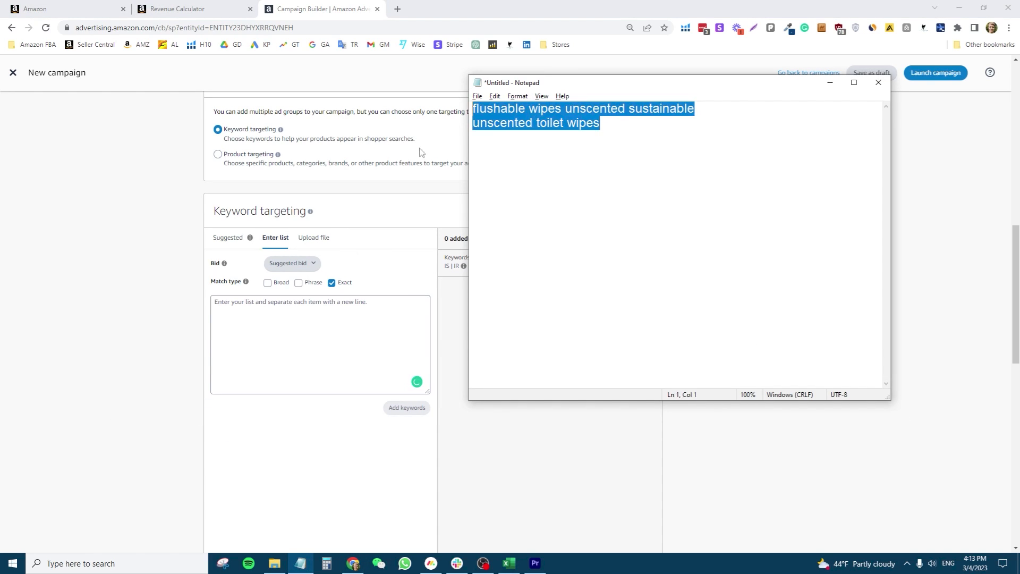
{"action": "left_click", "coordinate": [341, 315]}
{"action": "key", "text": "ctrl+v"}
{"action": "key", "text": "ctrl+a"}
{"action": "left_click", "coordinate": [196, 299]}
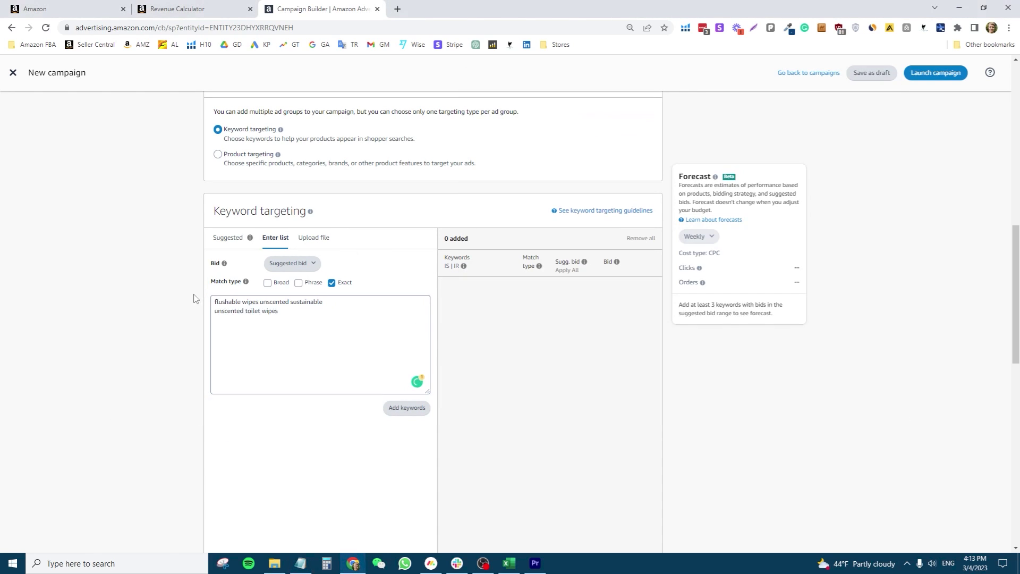
{"action": "scroll", "coordinate": [421, 332], "scroll_direction": "down", "scroll_amount": 5}
{"action": "left_click", "coordinate": [407, 142]}
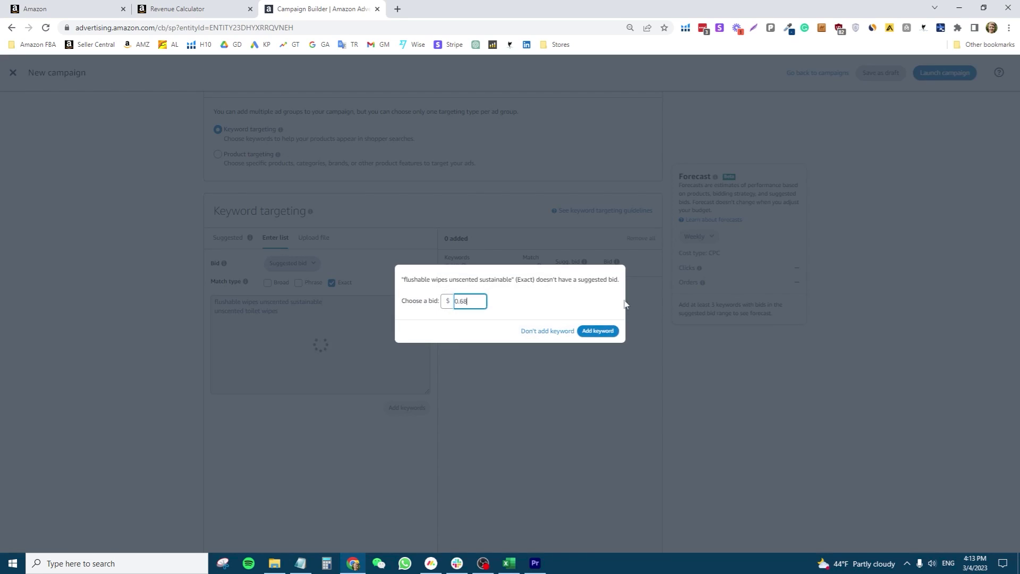
{"action": "left_click", "coordinate": [614, 334]}
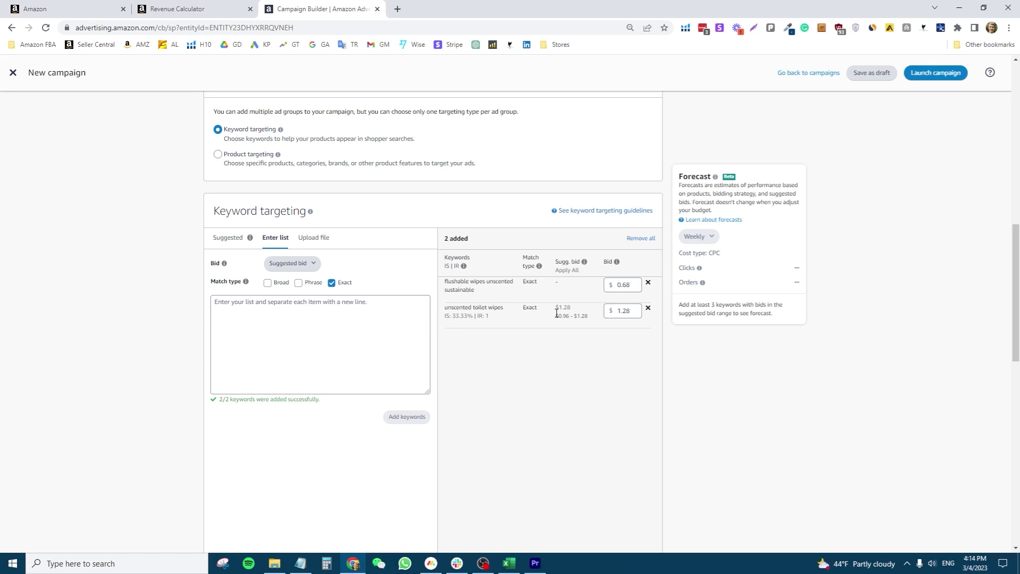
- Set the campaign bidding strategy to "Dynamic bids - down only"
{"action": "scroll", "coordinate": [490, 317], "scroll_direction": "down", "scroll_amount": 4}
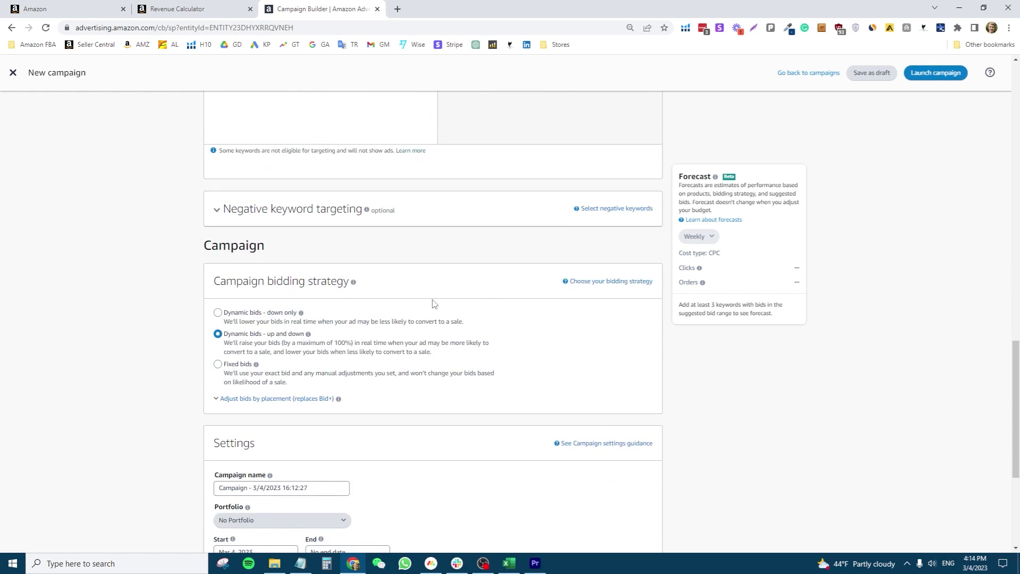
{"action": "scroll", "coordinate": [422, 291], "scroll_direction": "up", "scroll_amount": 8}
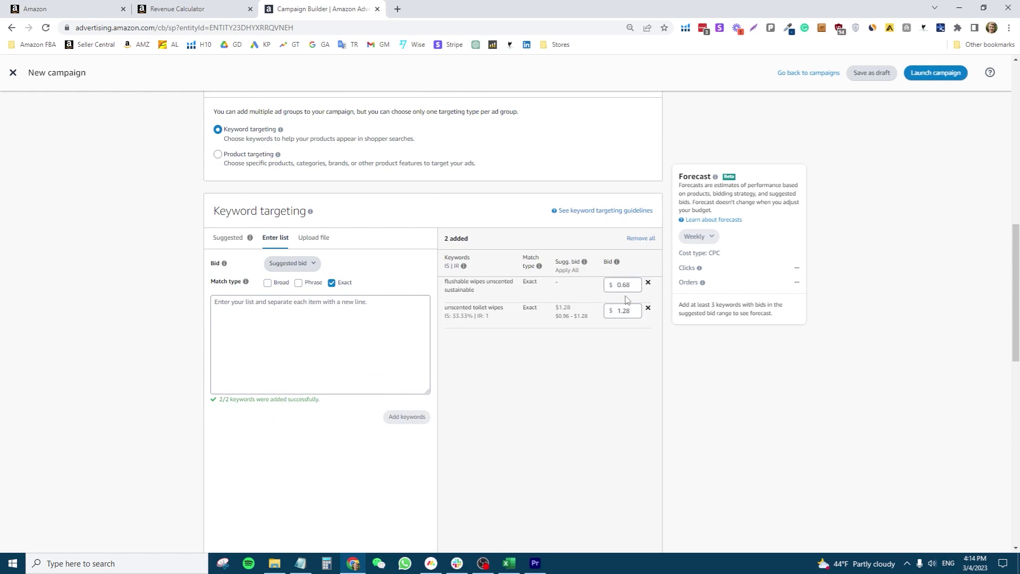
{"action": "scroll", "coordinate": [584, 324], "scroll_direction": "down", "scroll_amount": 7}
{"action": "scroll", "coordinate": [409, 320], "scroll_direction": "down", "scroll_amount": 1}
{"action": "scroll", "coordinate": [425, 318], "scroll_direction": "up", "scroll_amount": 6}
{"action": "scroll", "coordinate": [371, 345], "scroll_direction": "down", "scroll_amount": 6}
{"action": "scroll", "coordinate": [337, 361], "scroll_direction": "down", "scroll_amount": 3}
{"action": "left_click", "coordinate": [255, 205]}
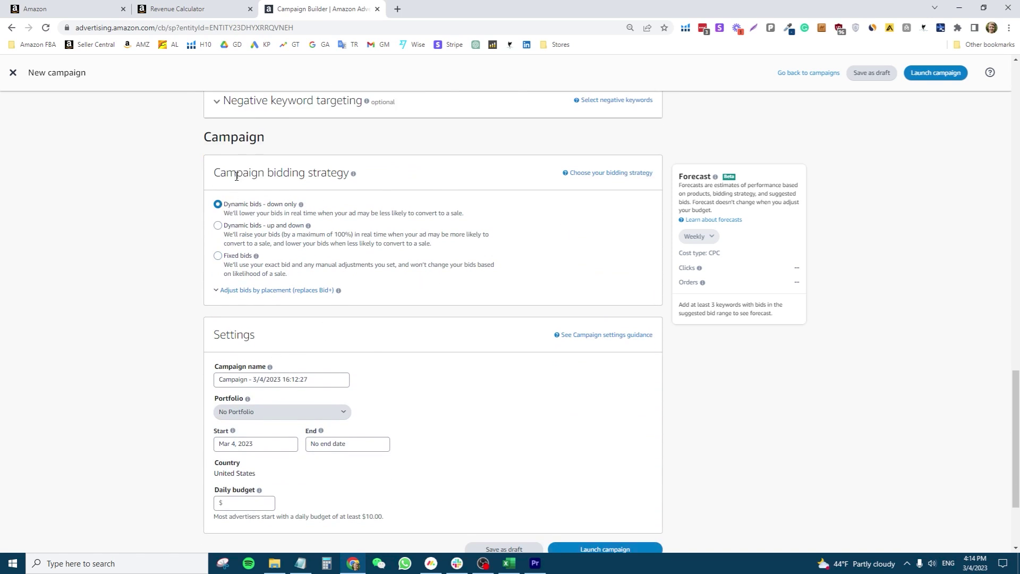
{"action": "scroll", "coordinate": [286, 327], "scroll_direction": "down", "scroll_amount": 3}
{"action": "scroll", "coordinate": [286, 327], "scroll_direction": "up", "scroll_amount": 4}
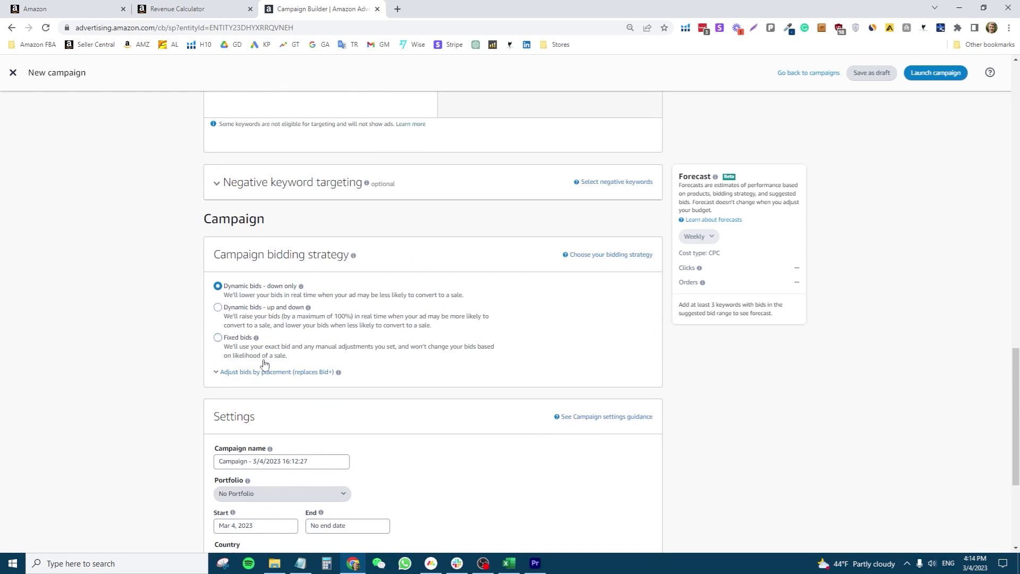
{"action": "left_click_drag", "start_coordinate": [215, 255], "coordinate": [158, 255]}
{"action": "left_click", "coordinate": [353, 253]}
- Copy the ad group name "SP - B07YKJQQRN - Exact - STR 4" into the campaign name
{"action": "scroll", "coordinate": [243, 321], "scroll_direction": "down", "scroll_amount": 1}
{"action": "scroll", "coordinate": [242, 321], "scroll_direction": "down", "scroll_amount": 4}
{"action": "scroll", "coordinate": [315, 322], "scroll_direction": "up", "scroll_amount": 15}
{"action": "scroll", "coordinate": [315, 322], "scroll_direction": "up", "scroll_amount": 4}
{"action": "left_click_drag", "start_coordinate": [313, 226], "coordinate": [219, 226]}
{"action": "scroll", "coordinate": [293, 354], "scroll_direction": "down", "scroll_amount": 15}
{"action": "scroll", "coordinate": [294, 355], "scroll_direction": "down", "scroll_amount": 1}
{"action": "left_click_drag", "start_coordinate": [340, 248], "coordinate": [207, 254]}
{"action": "type", "text": "SP - B07YKJQQRN - Exact - STR 4"}
{"action": "left_click", "coordinate": [207, 254]}
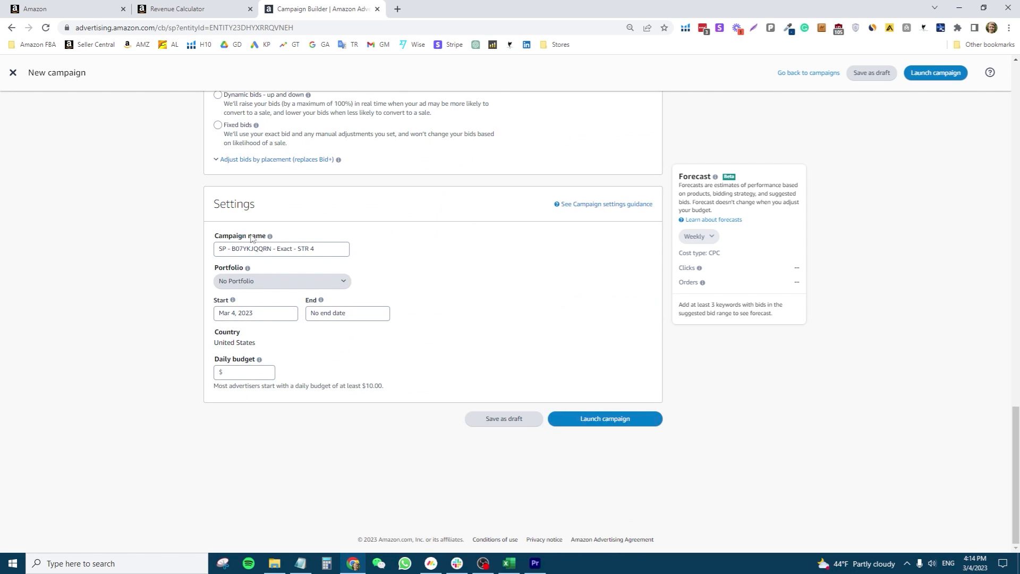
- Set the campaign's daily budget to $20.00 and review the completed campaign form
{"action": "scroll", "coordinate": [314, 261], "scroll_direction": "up", "scroll_amount": 10}
{"action": "scroll", "coordinate": [239, 274], "scroll_direction": "down", "scroll_amount": 15}
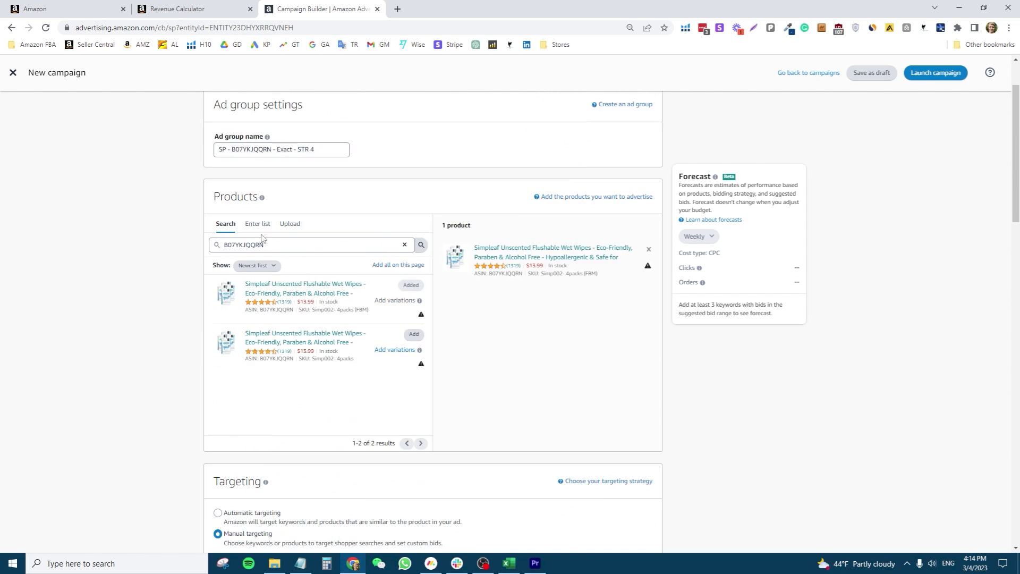
{"action": "left_click", "coordinate": [249, 372]}
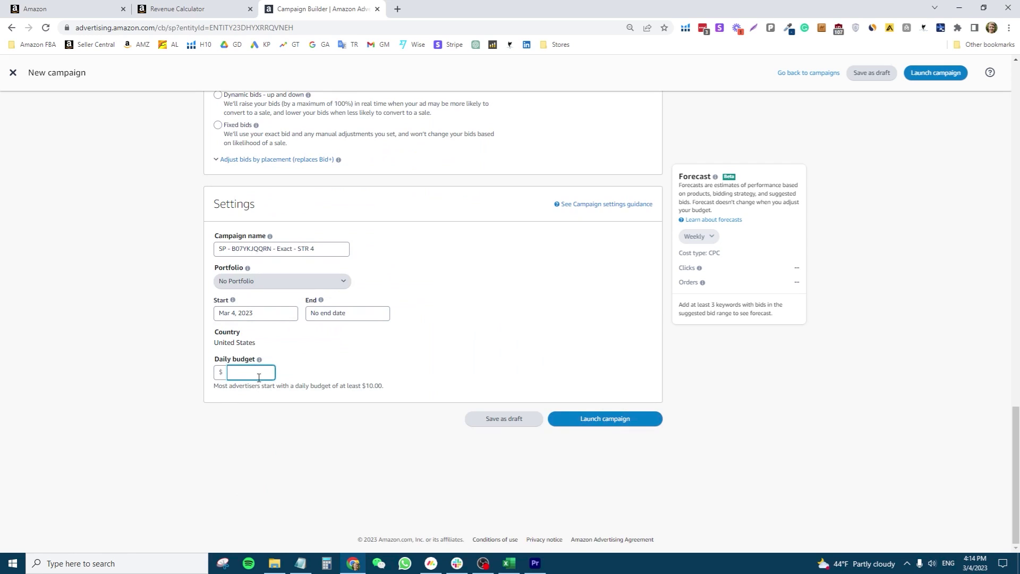
{"action": "type", "text": "20"}
{"action": "left_click", "coordinate": [300, 350]}
{"action": "left_click_drag", "start_coordinate": [295, 366], "coordinate": [195, 377]}
{"action": "double_click", "coordinate": [251, 387]}
{"action": "left_click", "coordinate": [250, 387]}
{"action": "left_click", "coordinate": [250, 385]}
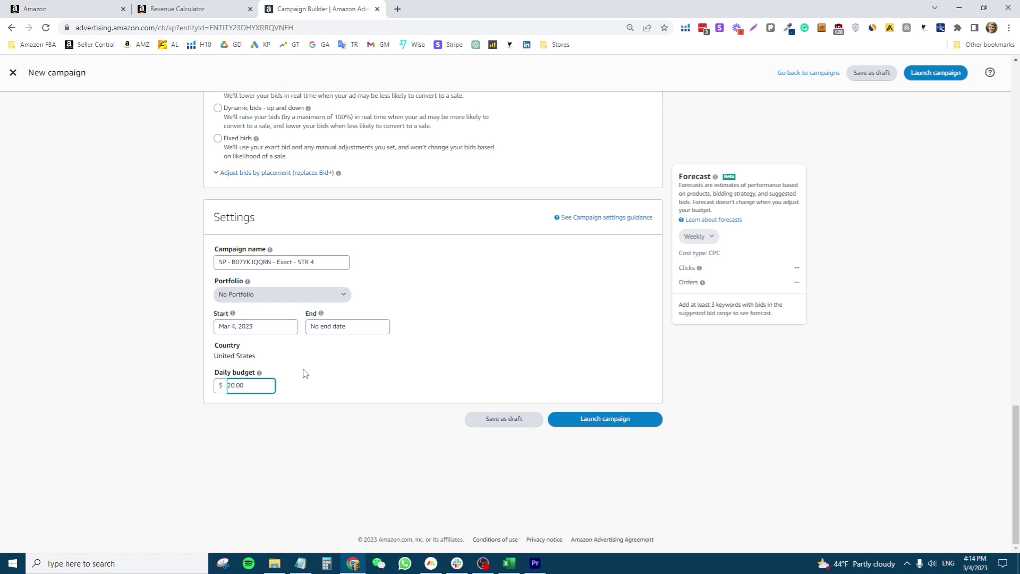
{"action": "scroll", "coordinate": [304, 371], "scroll_direction": "up", "scroll_amount": 20}
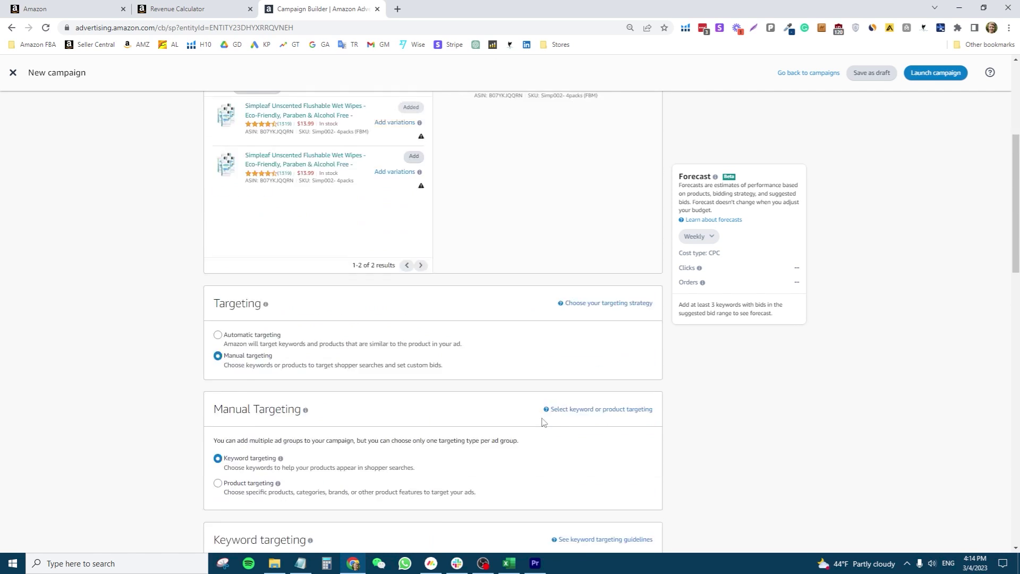
{"action": "scroll", "coordinate": [470, 398], "scroll_direction": "down", "scroll_amount": 20}
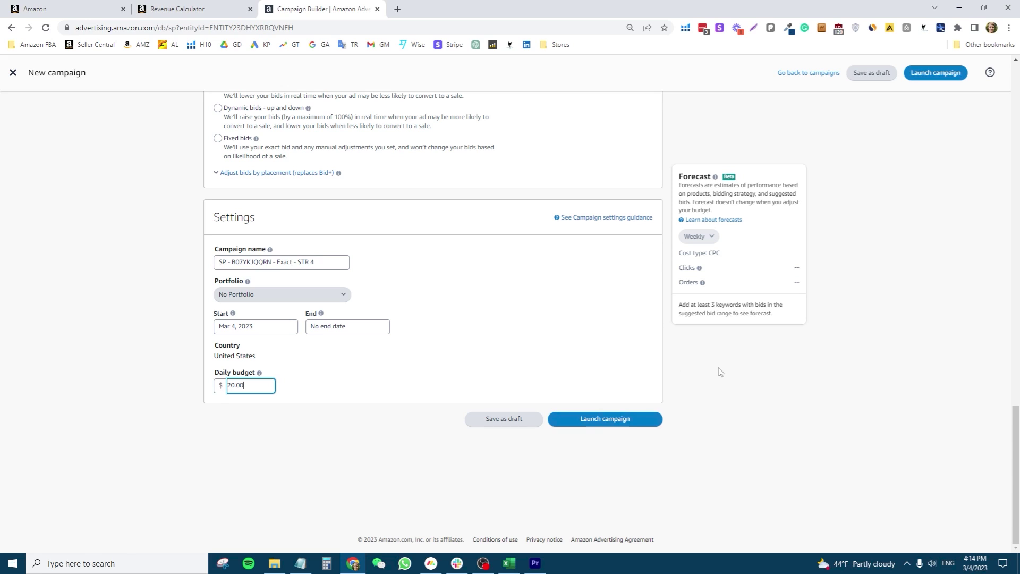
{"action": "scroll", "coordinate": [591, 382], "scroll_direction": "up", "scroll_amount": 20}
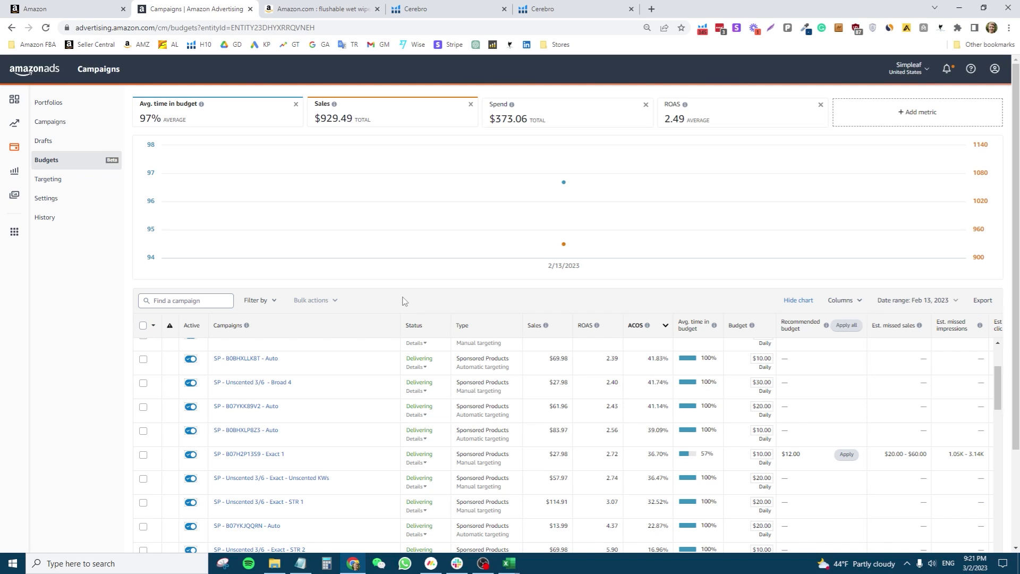
- Filter the campaigns on the Budgets page to those with an average time in budget less than 100%
{"action": "left_click", "coordinate": [261, 300]}
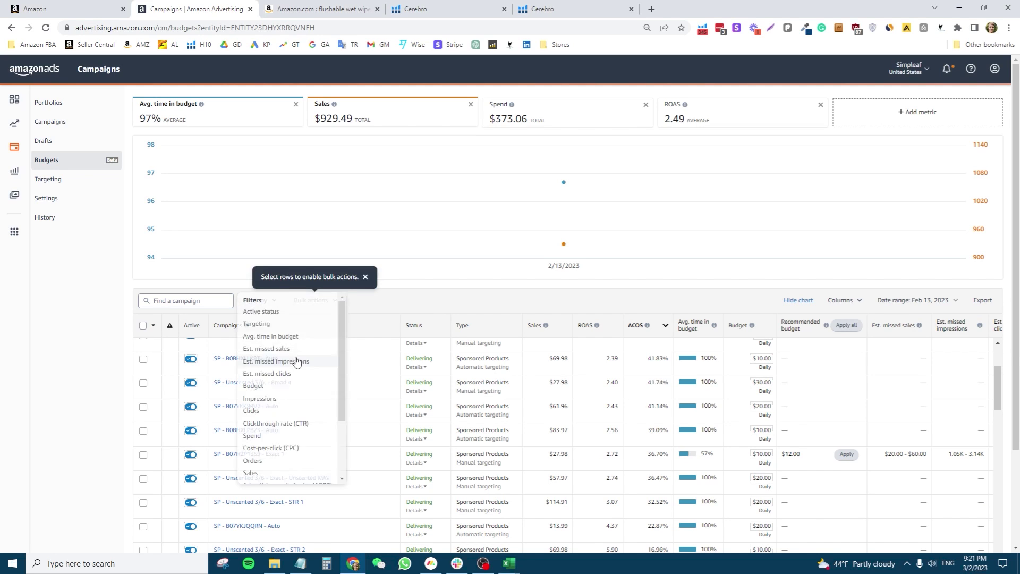
{"action": "left_click", "coordinate": [262, 334]}
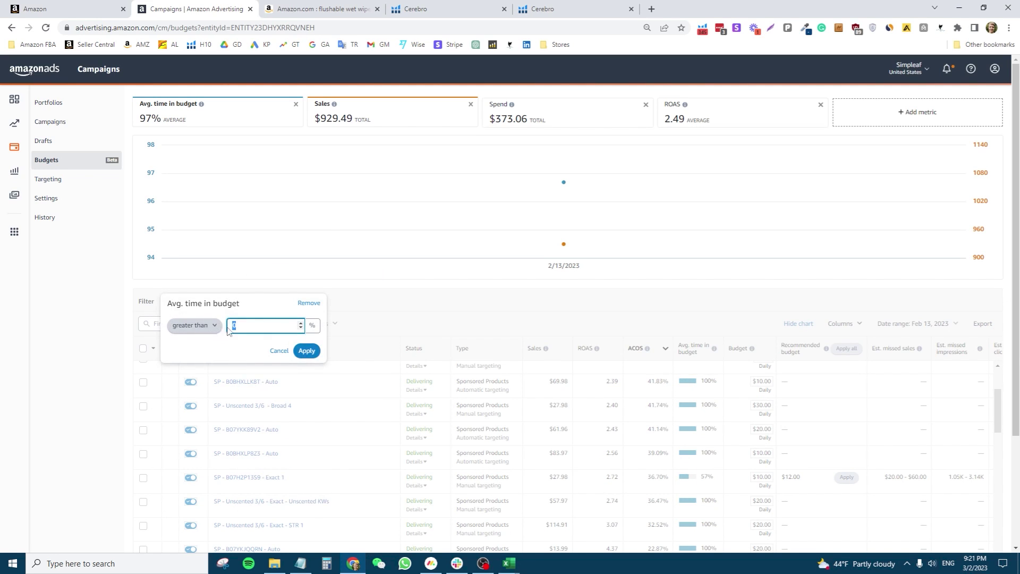
{"action": "left_click", "coordinate": [199, 325]}
{"action": "left_click", "coordinate": [191, 353]}
{"action": "left_click", "coordinate": [265, 324]}
{"action": "type", "text": "10"}
{"action": "key", "text": "BackSpace"}
{"action": "key", "text": "BackSpace"}
{"action": "key", "text": "Left"}
{"action": "type", "text": "10"}
{"action": "left_click", "coordinate": [307, 350]}
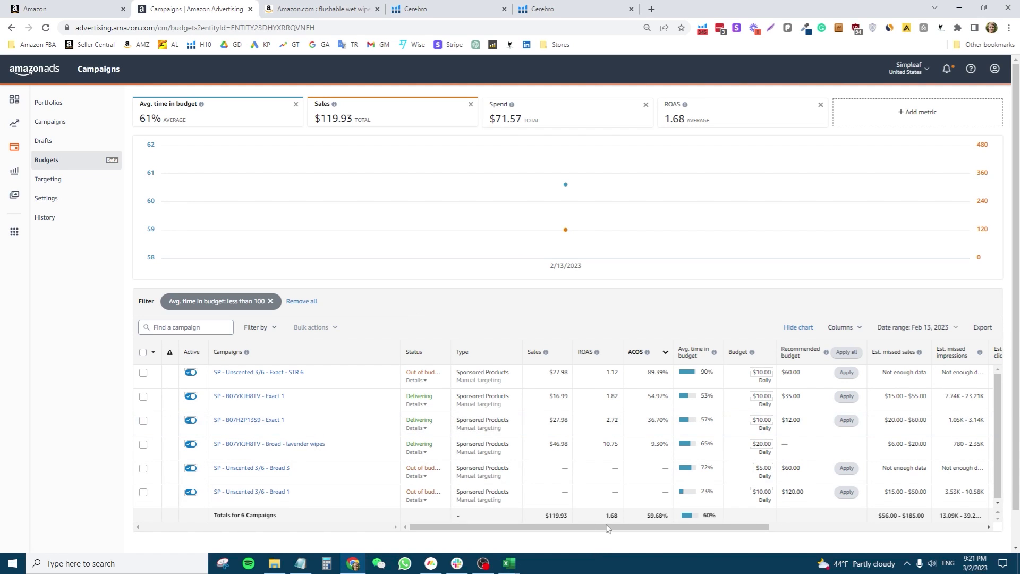
{"action": "mouse_move", "coordinate": [666, 529]}
{"action": "left_mouse_down"}
{"action": "mouse_move", "coordinate": [882, 529]}
{"action": "mouse_move", "coordinate": [664, 529]}
{"action": "left_mouse_up"}
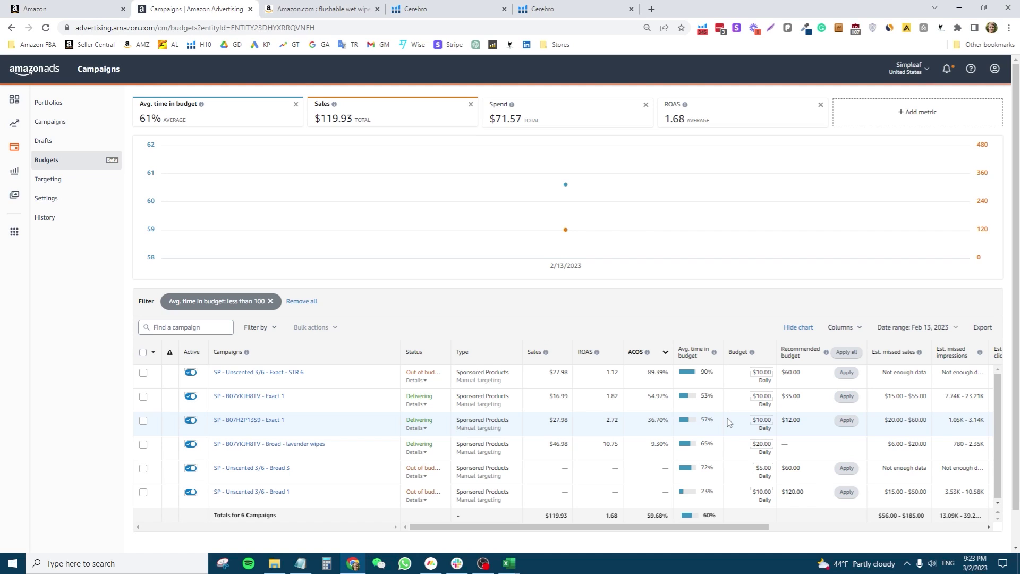
{"action": "left_click", "coordinate": [761, 420]}
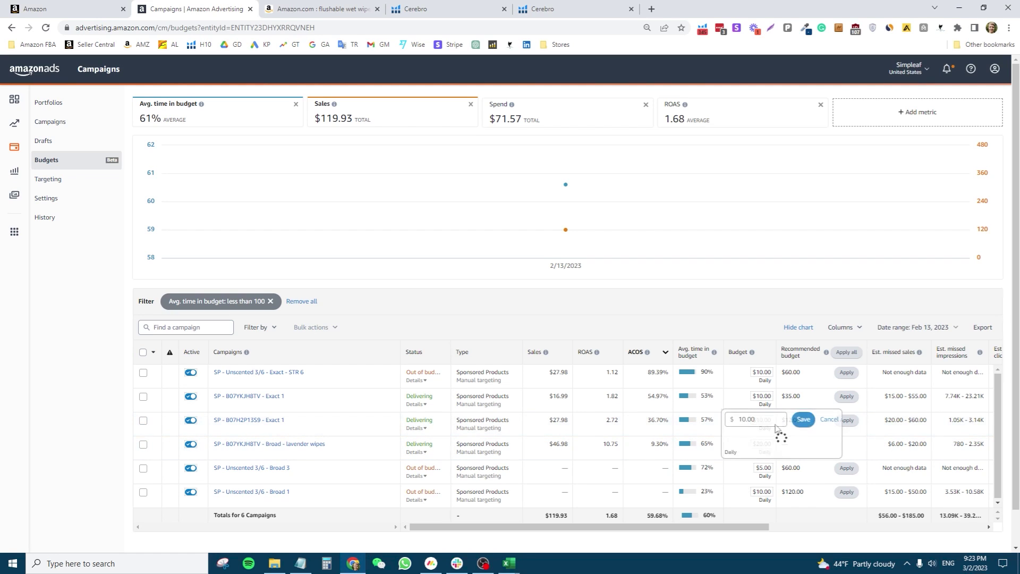
{"action": "left_click", "coordinate": [829, 420]}
{"action": "left_click", "coordinate": [760, 423]}
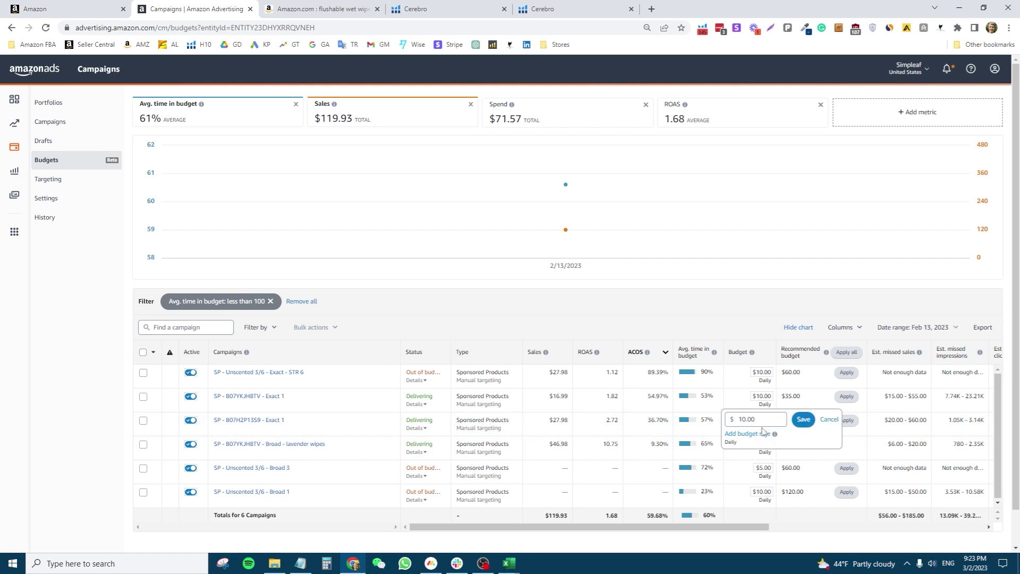
{"action": "left_click", "coordinate": [774, 433]}
{"action": "left_click", "coordinate": [789, 448]}
{"action": "type", "text": "3.0"}
{"action": "key", "text": "BackSpace"}
{"action": "key", "text": "BackSpace"}
{"action": "type", "text": "0"}
{"action": "left_click", "coordinate": [828, 419]}
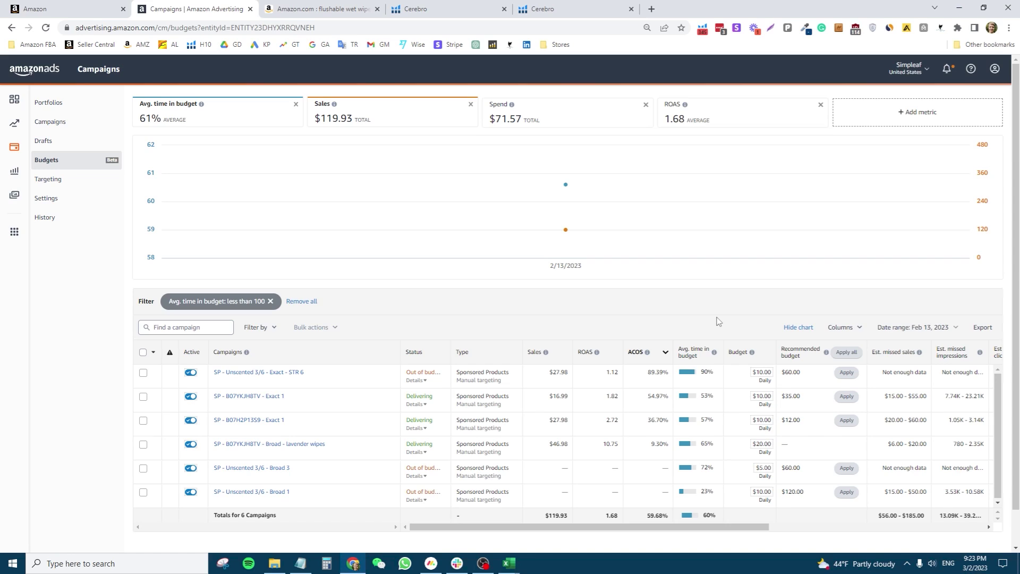
{"action": "mouse_move", "coordinate": [564, 230]}
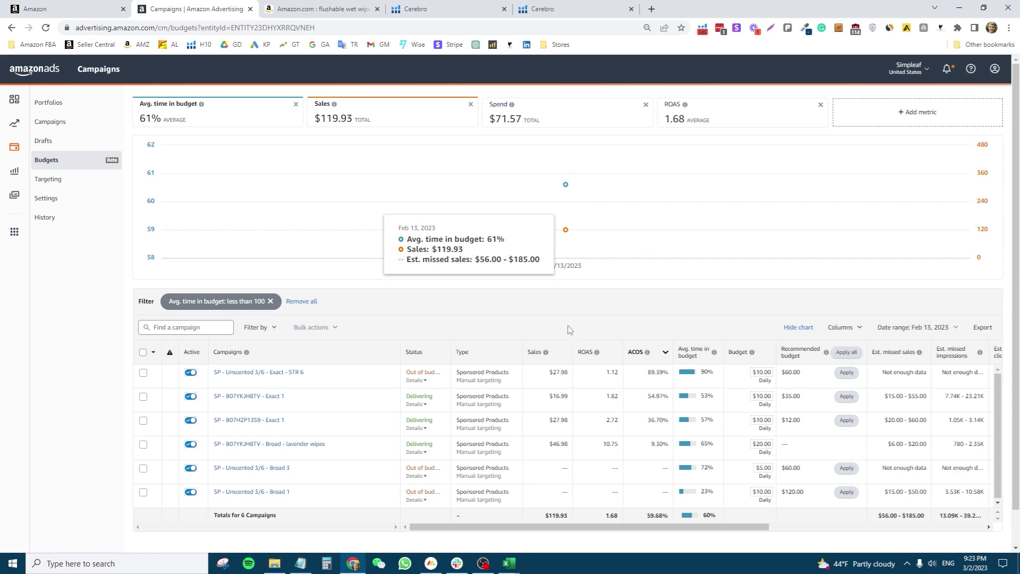